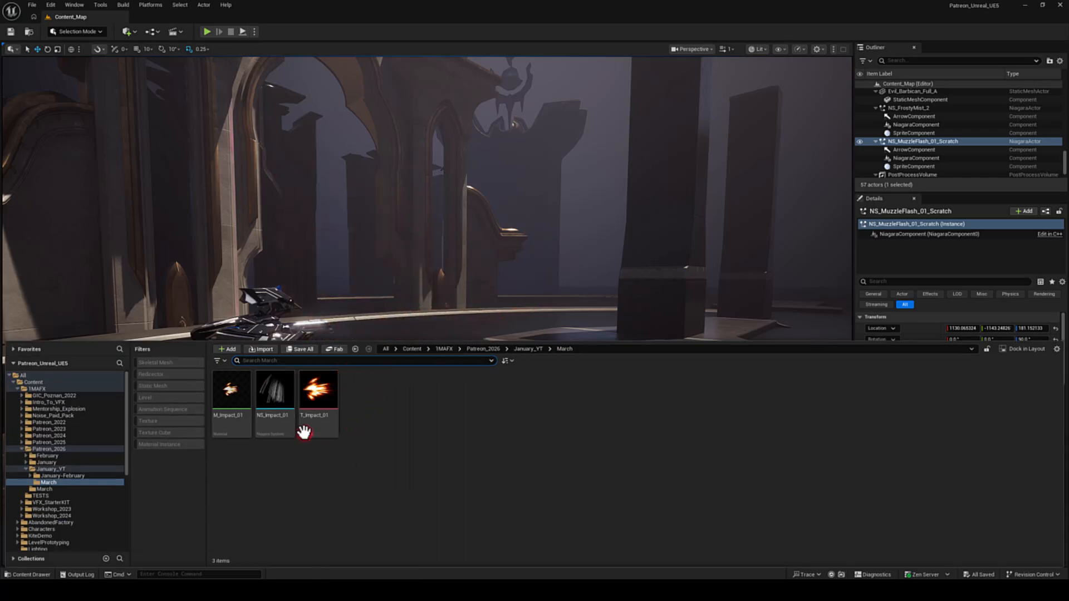
Step: Open the T_Impact_01 texture to examine the impact shape, and close it again
{"action": "left_click", "coordinate": [324, 401]}
{"action": "double_click", "coordinate": [323, 397]}
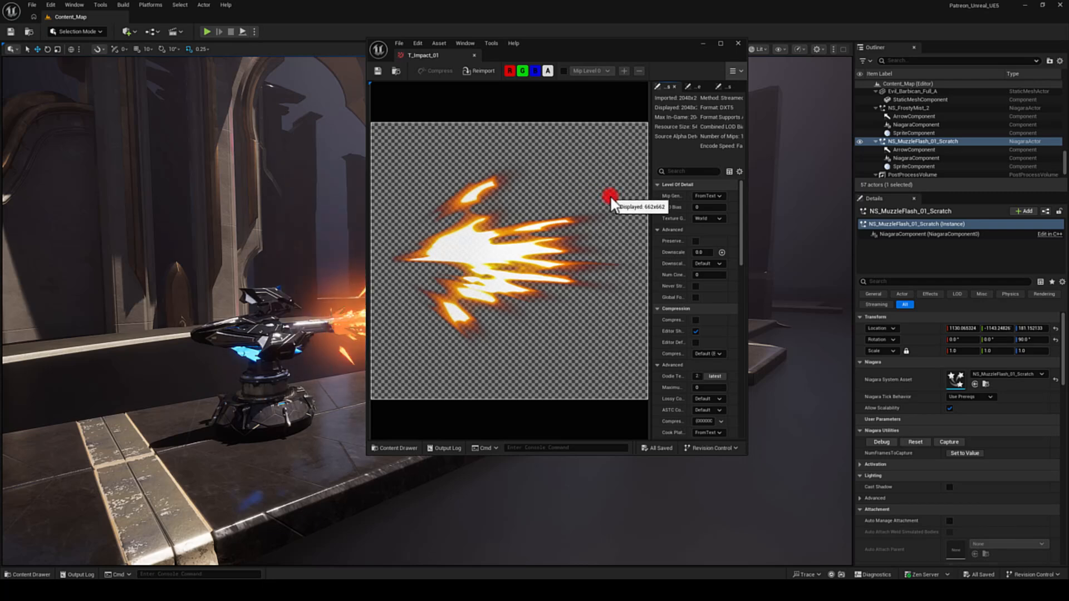
{"action": "left_click", "coordinate": [474, 55]}
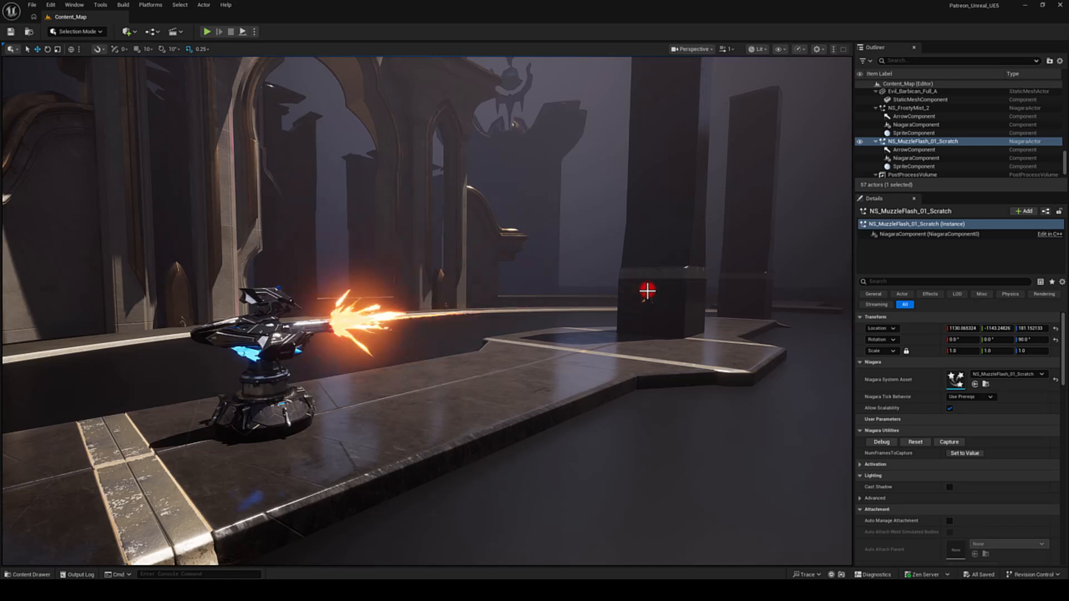
Step: Open the M_Impact_01 material, examine how its node graph is wired, and close it
{"action": "key", "text": "ctrl+space"}
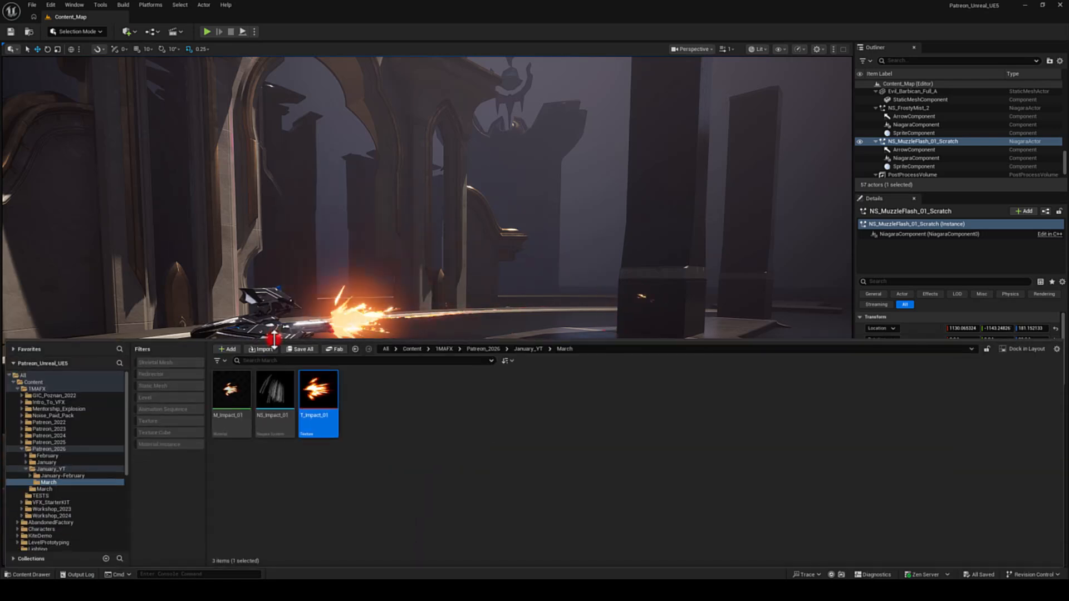
{"action": "mouse_move", "coordinate": [307, 394]}
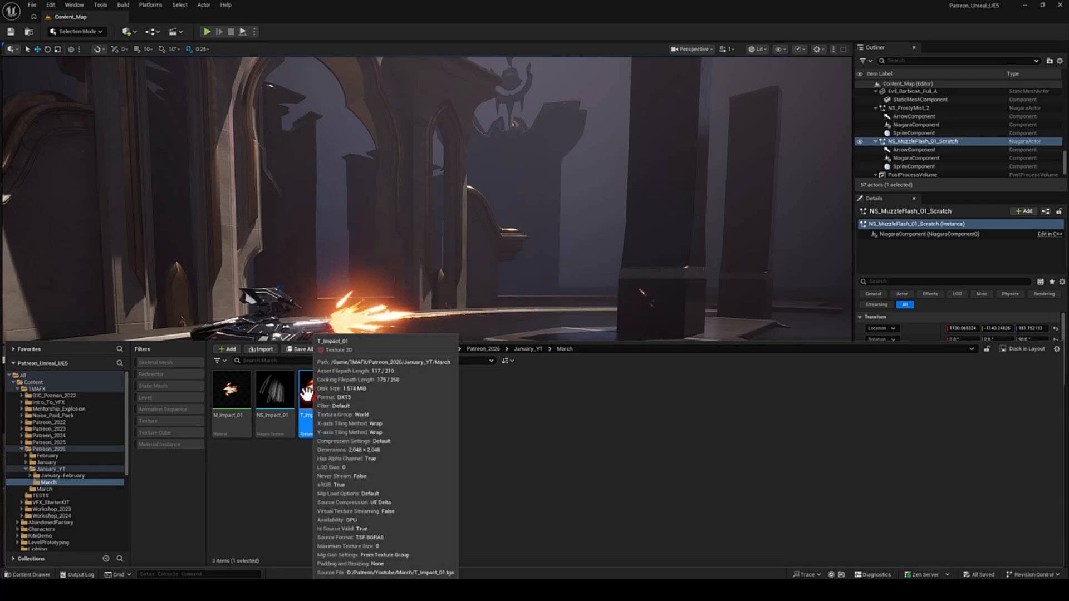
{"action": "double_click", "coordinate": [229, 387]}
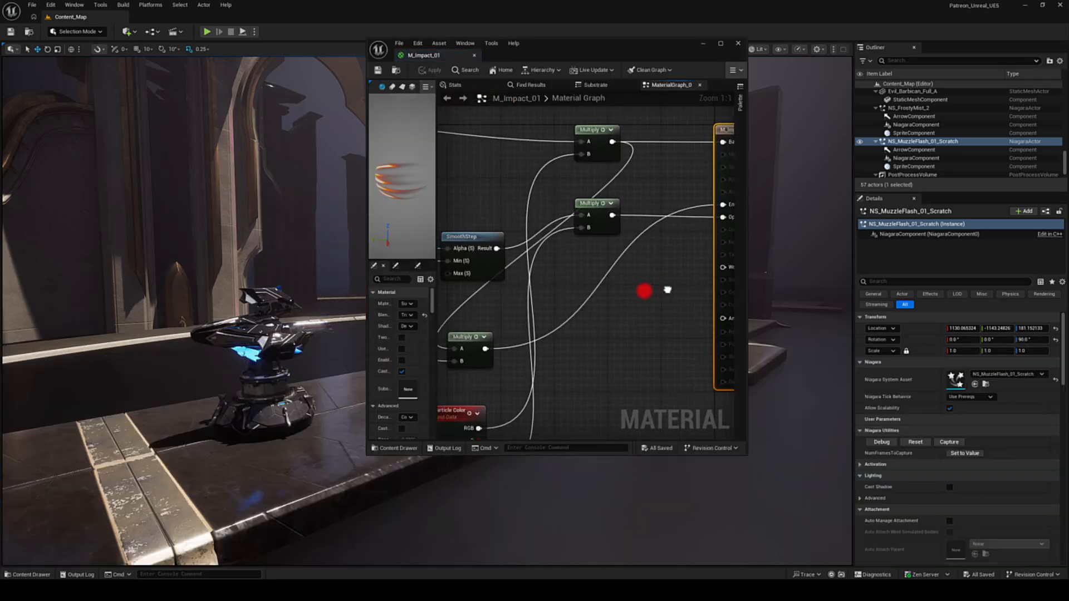
{"action": "left_click", "coordinate": [721, 43]}
{"action": "right_click_drag", "start_coordinate": [411, 278], "coordinate": [680, 303]}
{"action": "right_click_drag", "start_coordinate": [455, 211], "coordinate": [552, 211]}
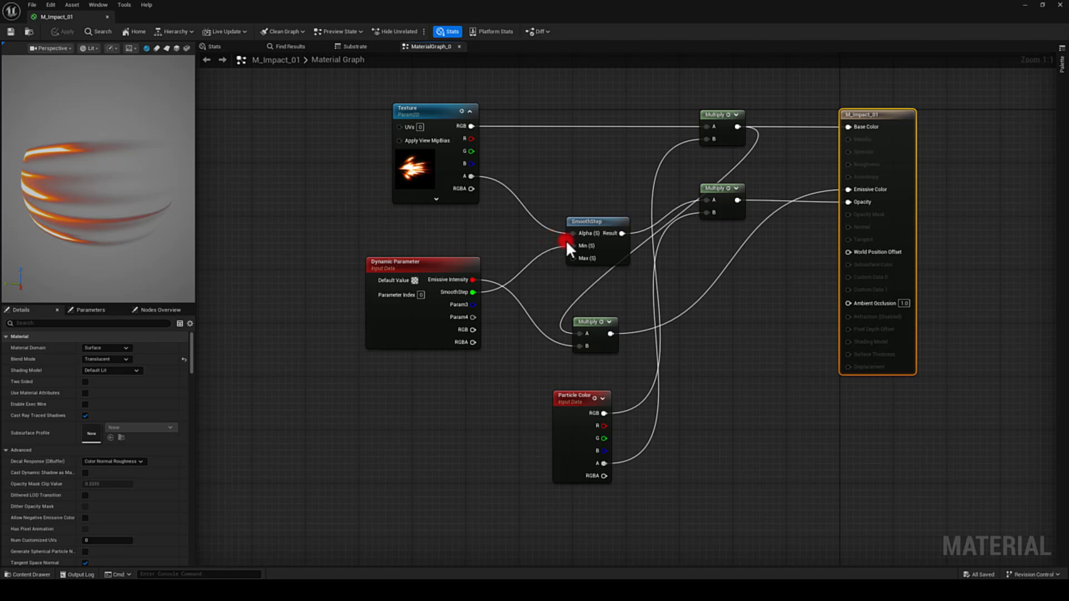
{"action": "left_click", "coordinate": [107, 16]}
Step: Open the NS_Impact_01 Niagara system and examine the Add Velocity and Sprite Renderer settings of the DirectionalBurst emitter
{"action": "key", "text": "ctrl+space"}
{"action": "double_click", "coordinate": [259, 396]}
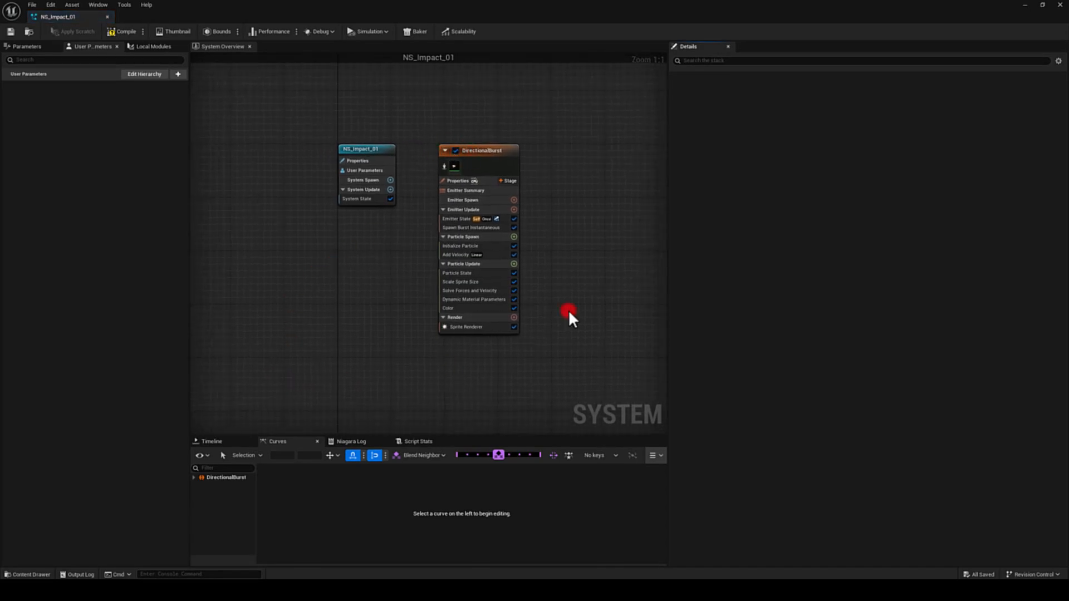
{"action": "left_click", "coordinate": [460, 257]}
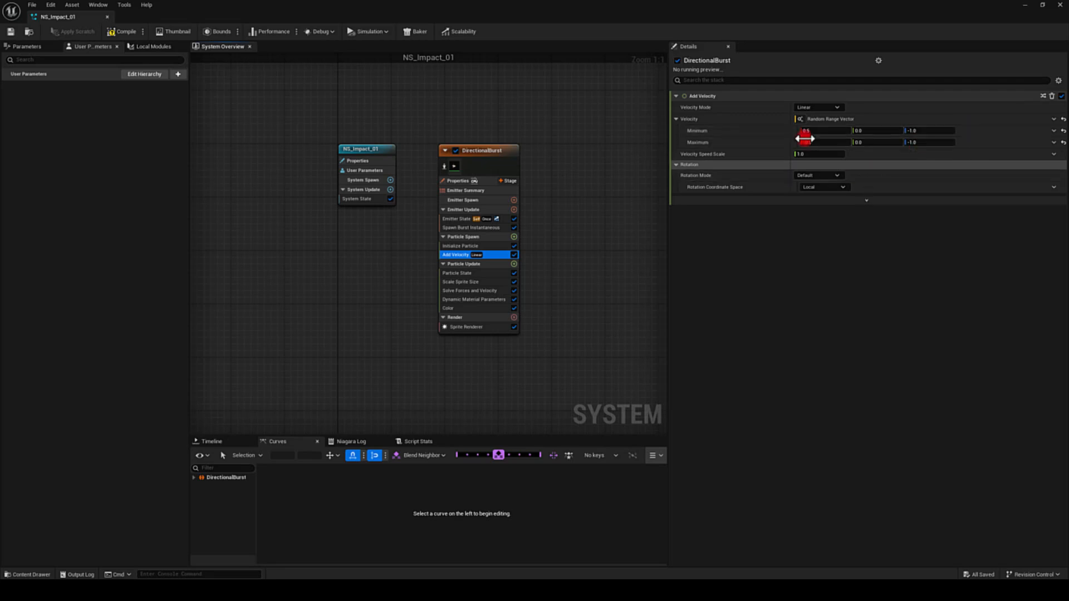
{"action": "left_click", "coordinate": [485, 327]}
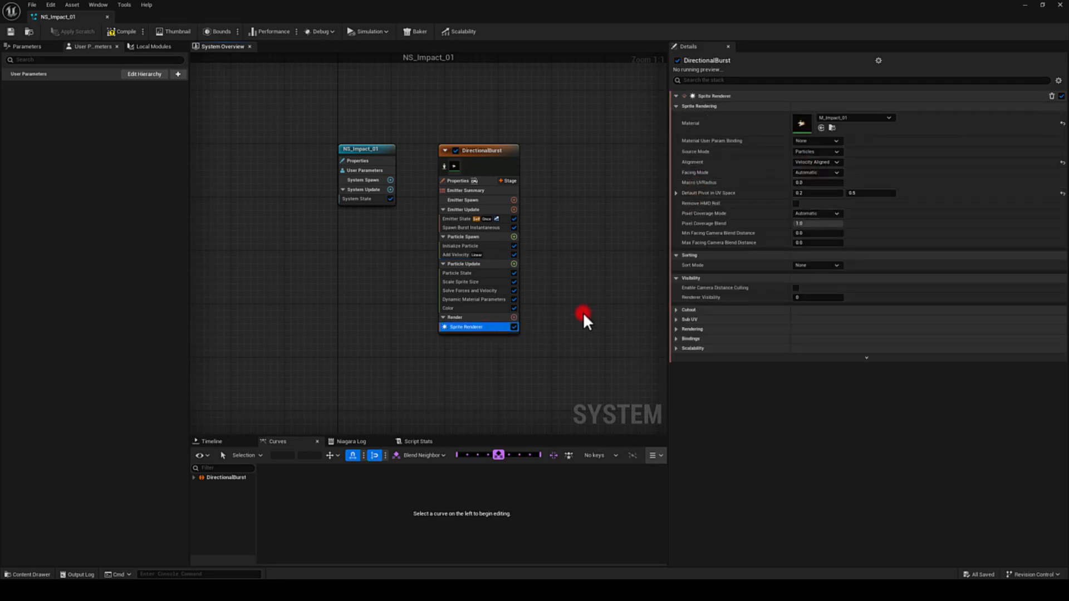
{"action": "left_click", "coordinate": [456, 255]}
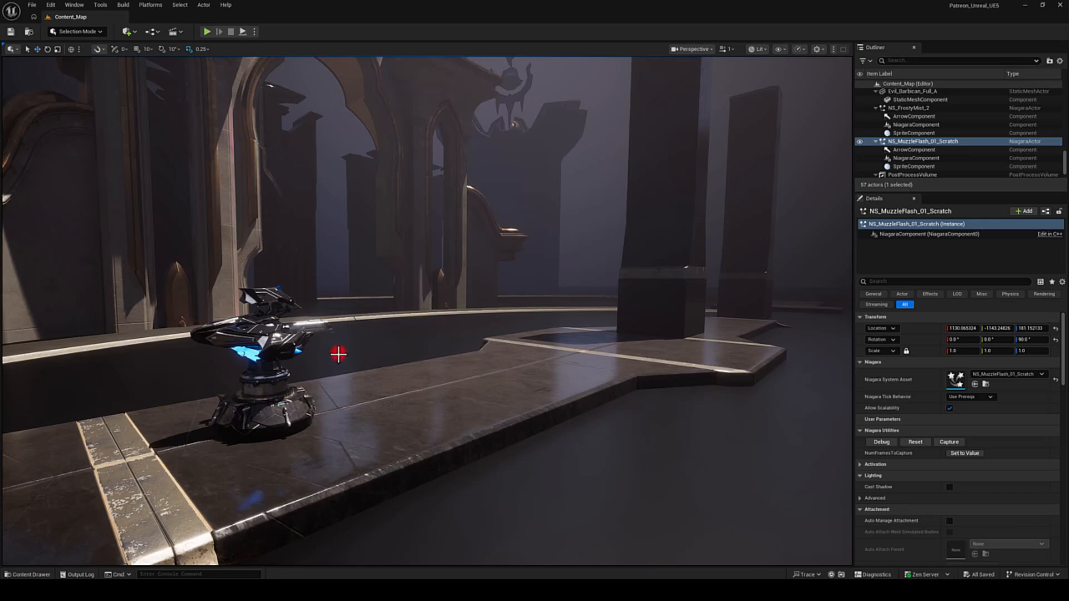
{"action": "key", "text": "ctrl+space"}
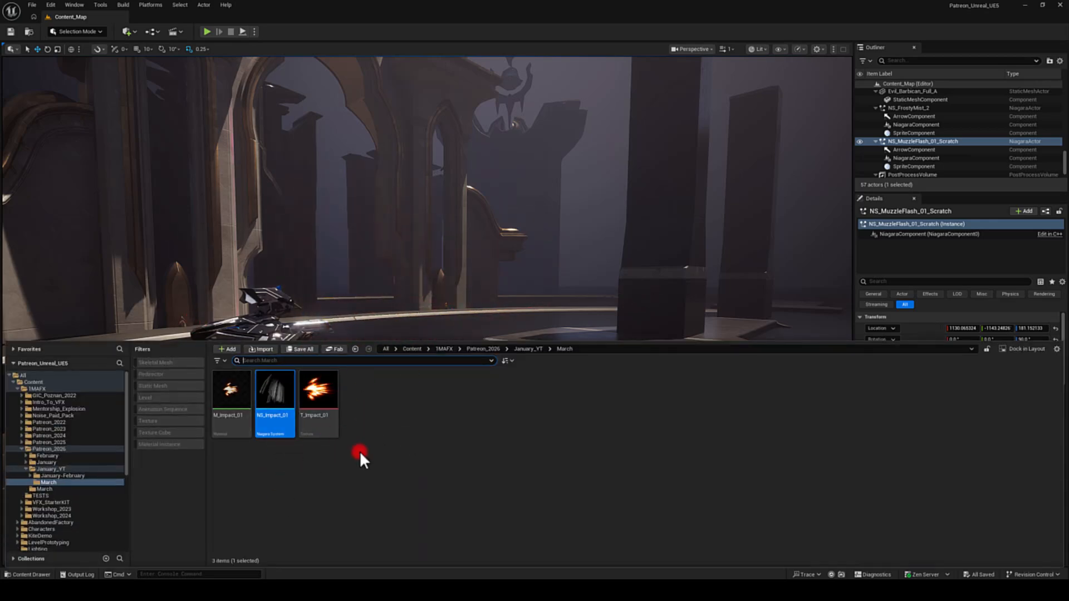
{"action": "right_click_drag", "start_coordinate": [412, 303], "coordinate": [409, 302]}
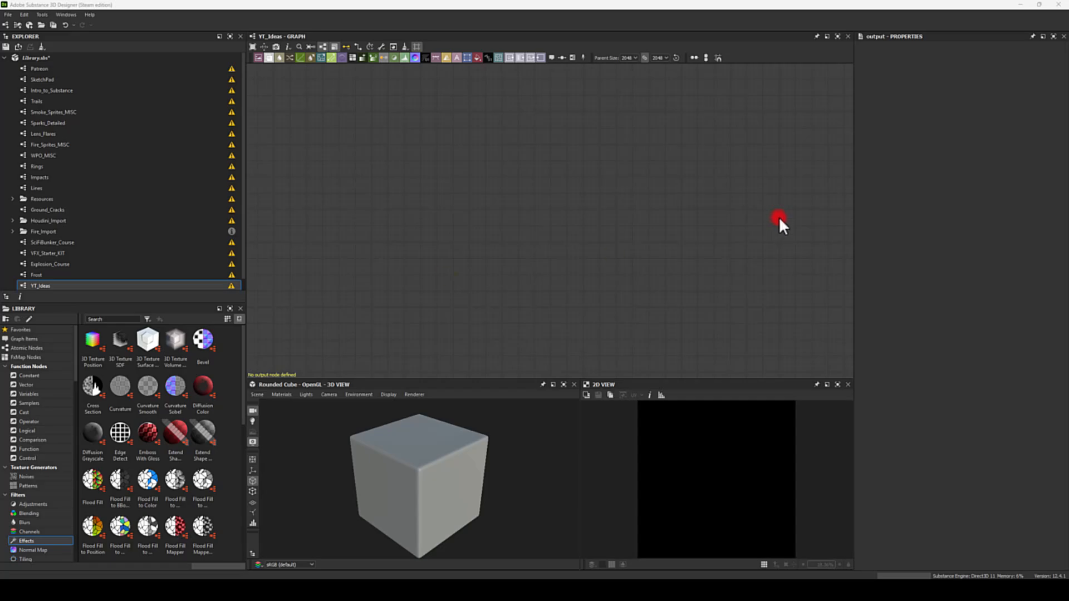
Step: In Substance 3D Designer, add a Tile Sampler node to the YT_Ideas graph and set its pattern to Disc
{"action": "key", "text": "space"}
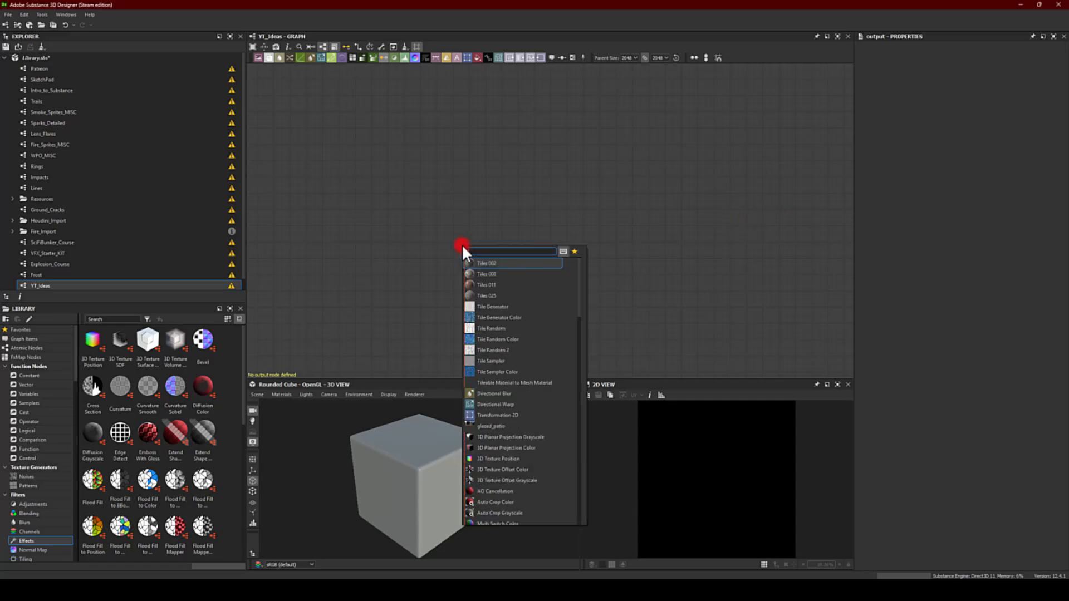
{"action": "type", "text": "tile sampler"}
{"action": "key", "text": "Return"}
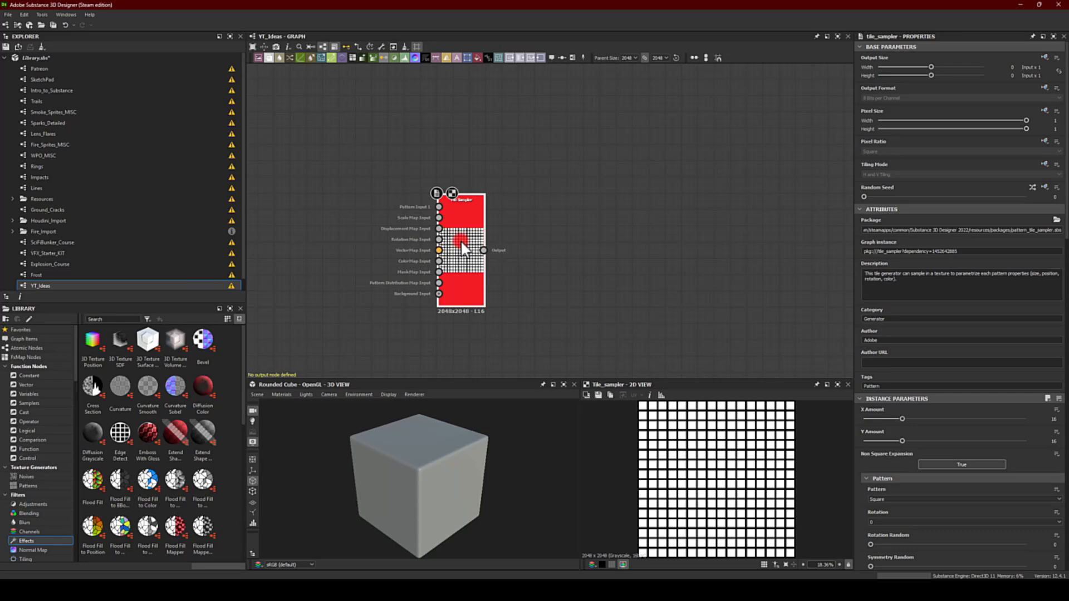
{"action": "left_click", "coordinate": [876, 499]}
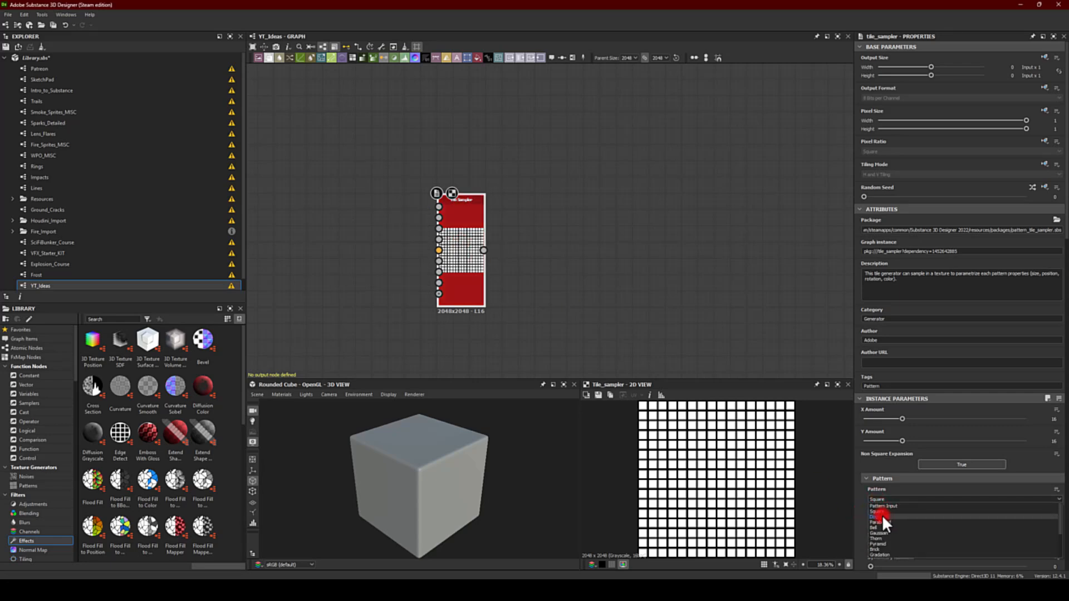
{"action": "left_click", "coordinate": [882, 515]}
{"action": "key", "text": "f"}
{"action": "scroll", "coordinate": [635, 222], "scroll_direction": "up", "scroll_amount": 3}
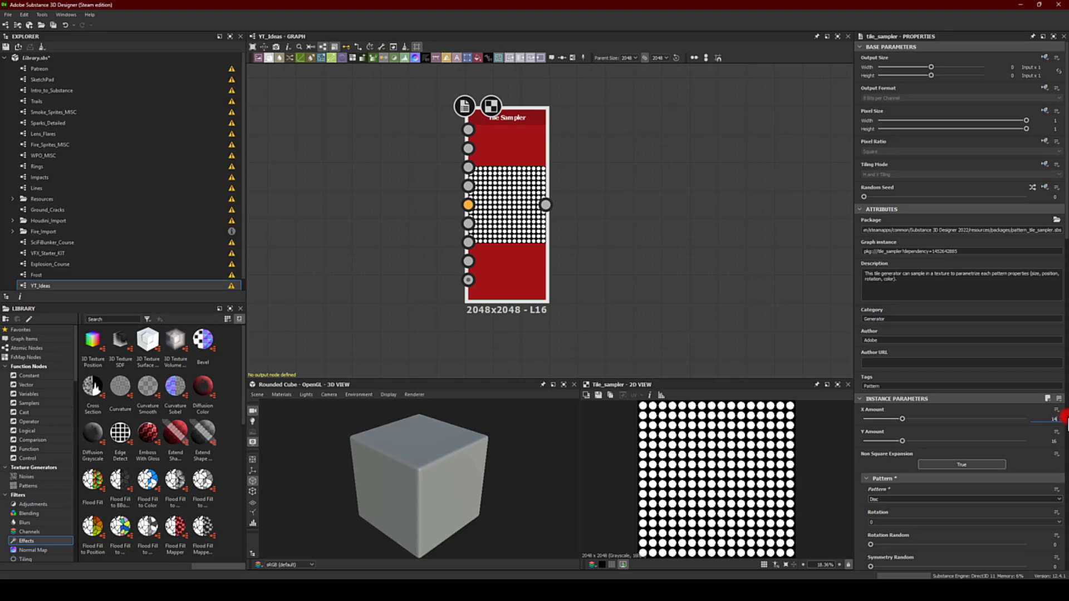
Step: Set the Tile Sampler's X Amount to 14 and Y Amount to 8
{"action": "left_click", "coordinate": [1051, 441]}
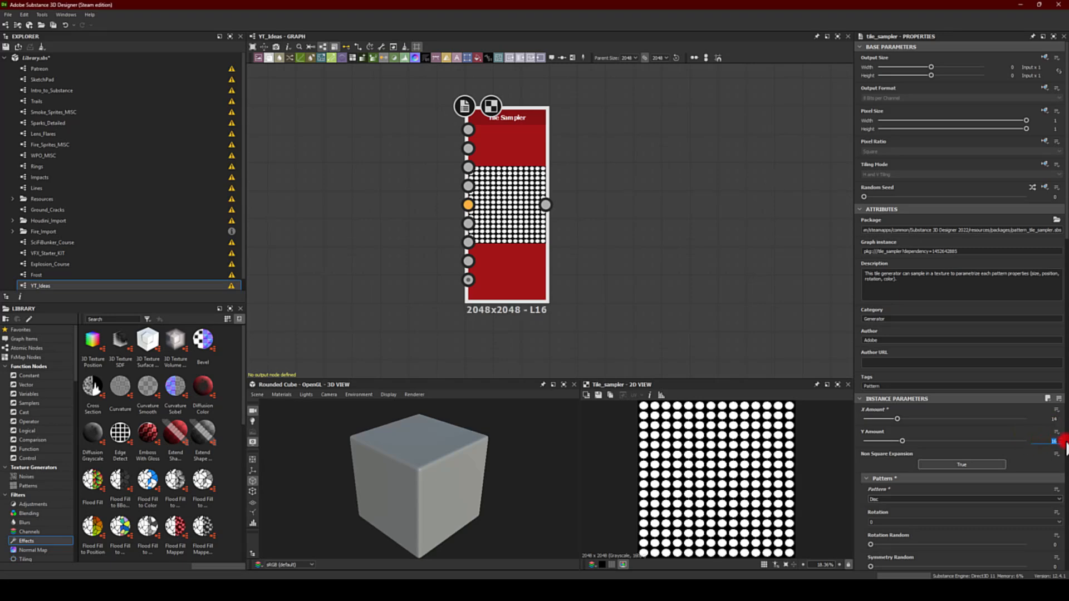
{"action": "type", "text": "8"}
{"action": "key", "text": "Return"}
Step: Raise the Tile Sampler's Position Random to 10 to scatter the discs
{"action": "scroll", "coordinate": [886, 500], "scroll_direction": "down", "scroll_amount": 5}
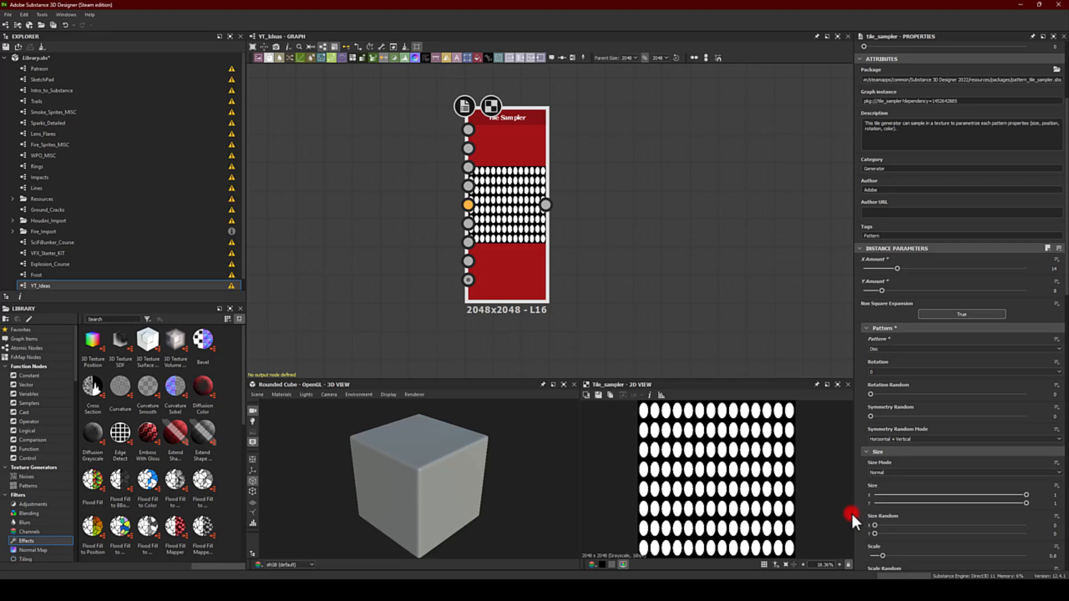
{"action": "scroll", "coordinate": [849, 500], "scroll_direction": "down", "scroll_amount": 2}
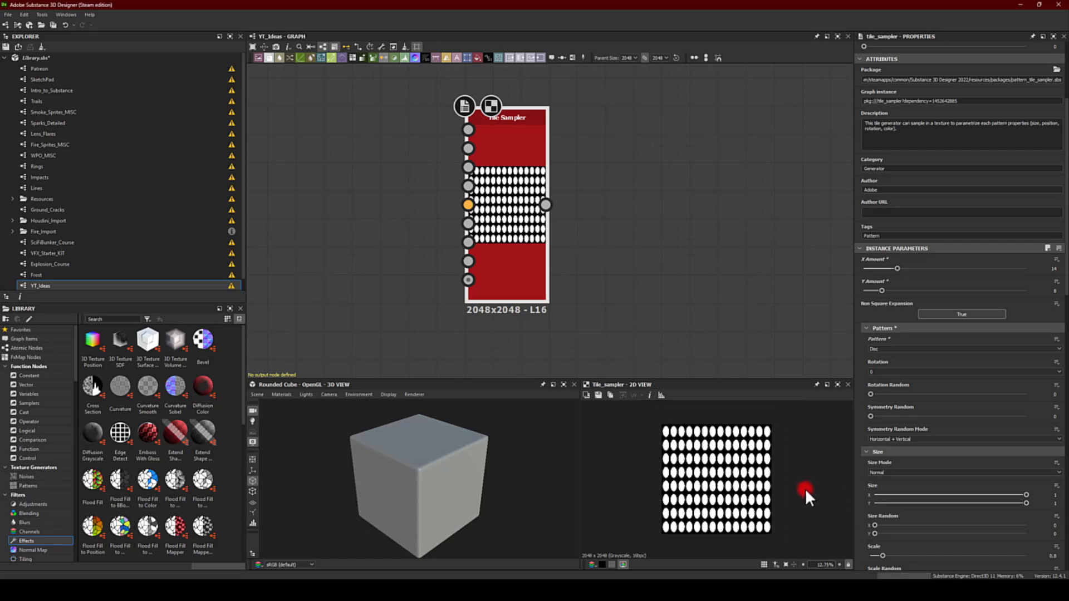
{"action": "scroll", "coordinate": [863, 516], "scroll_direction": "down", "scroll_amount": 6}
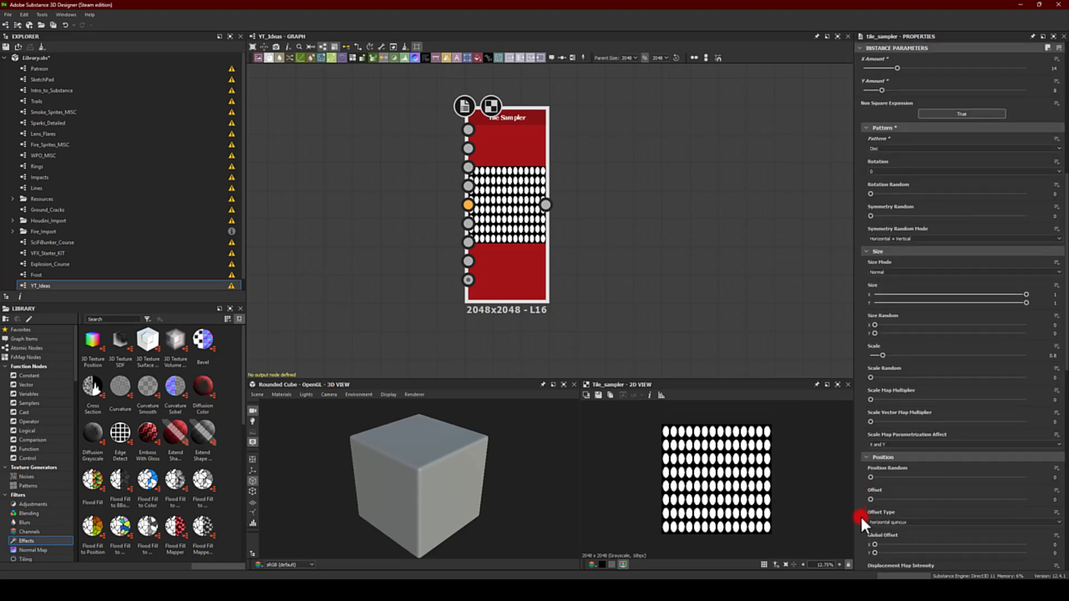
{"action": "left_click_drag", "start_coordinate": [884, 474], "coordinate": [1055, 488]}
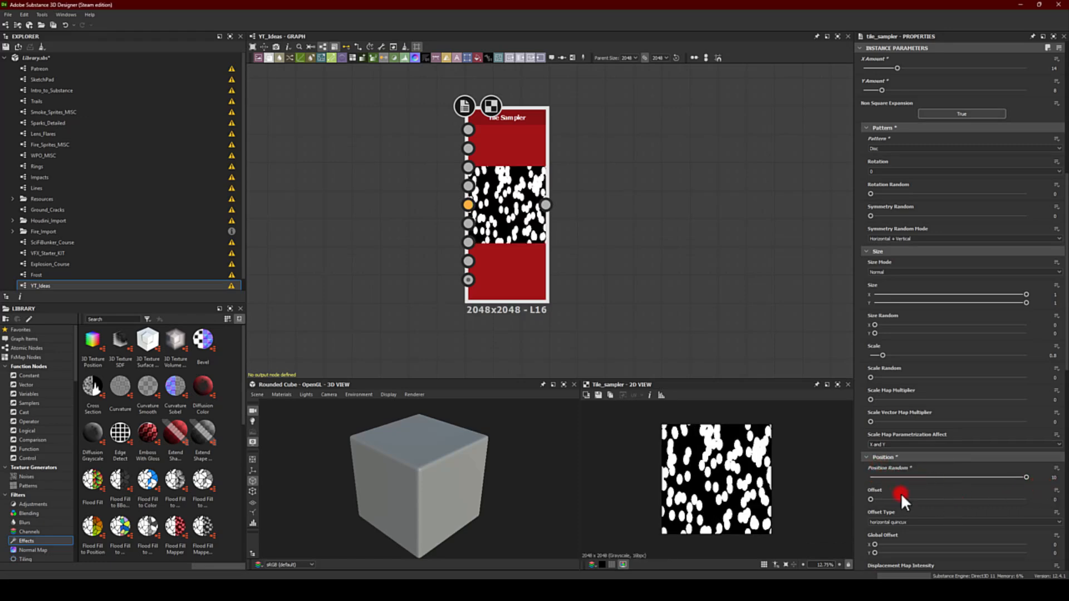
{"action": "scroll", "coordinate": [895, 501], "scroll_direction": "down", "scroll_amount": 2}
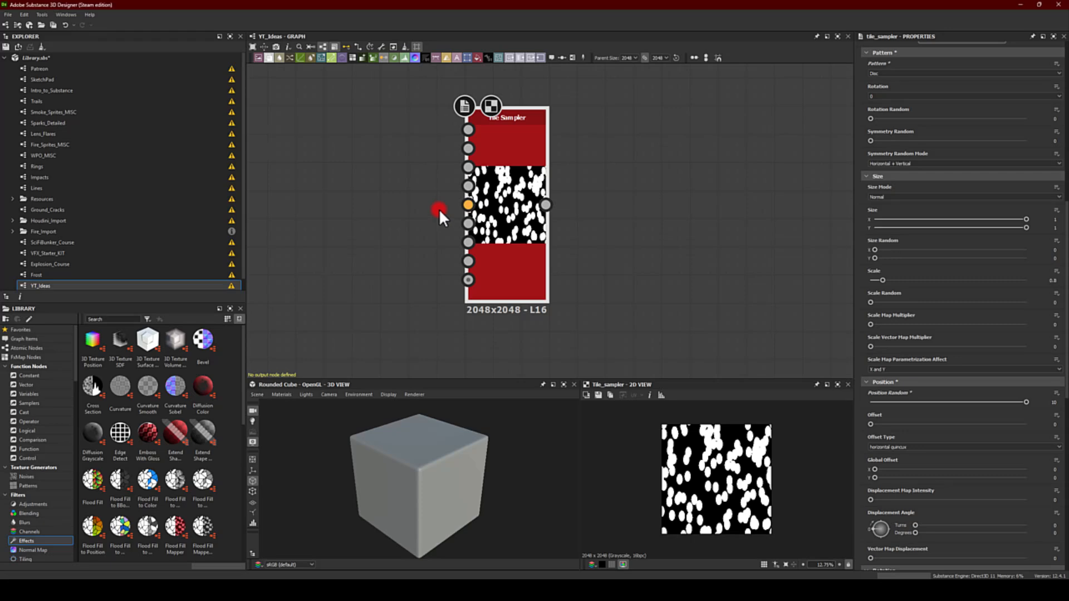
Step: Add a Gradient Linear 3 node before the Tile Sampler, feed it into a new Histogram Scan node, and align the two
{"action": "middle_click_drag", "start_coordinate": [387, 248], "coordinate": [606, 236]}
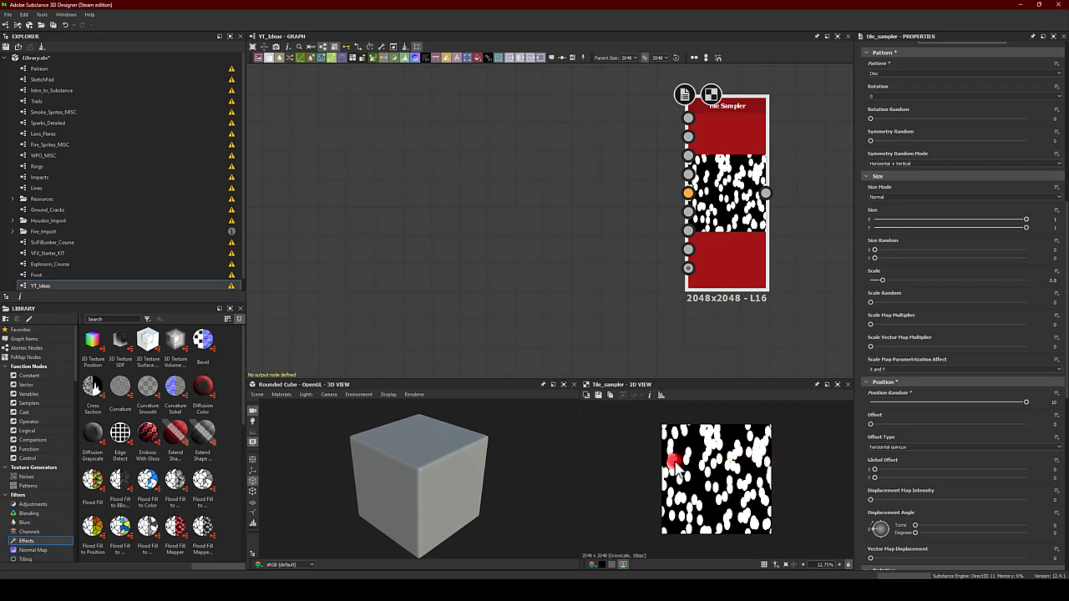
{"action": "key", "text": "space"}
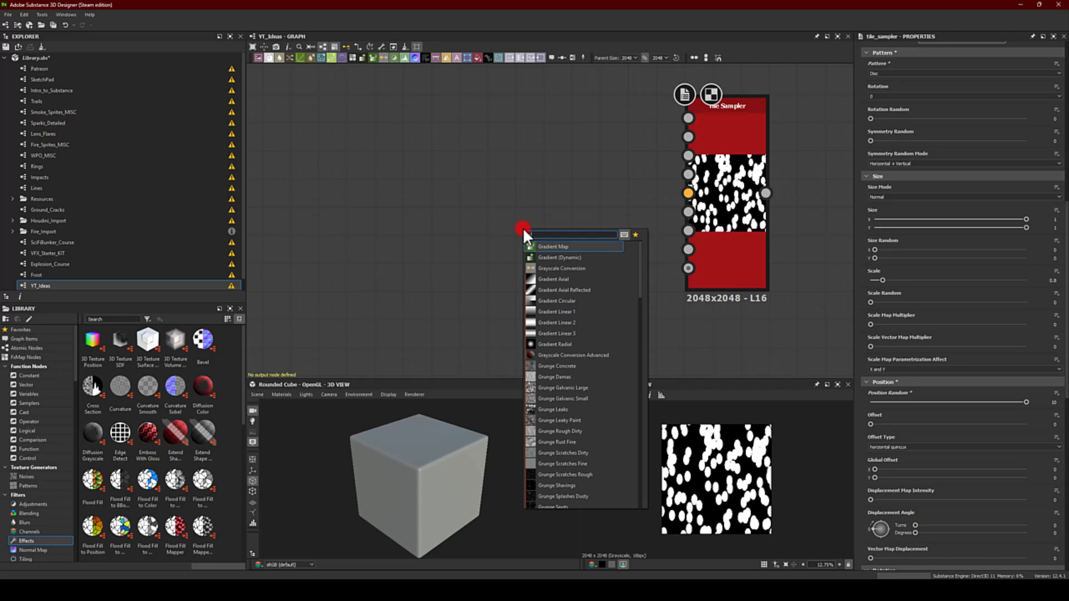
{"action": "left_click", "coordinate": [539, 333]}
{"action": "left_click_drag", "start_coordinate": [527, 235], "coordinate": [498, 242]}
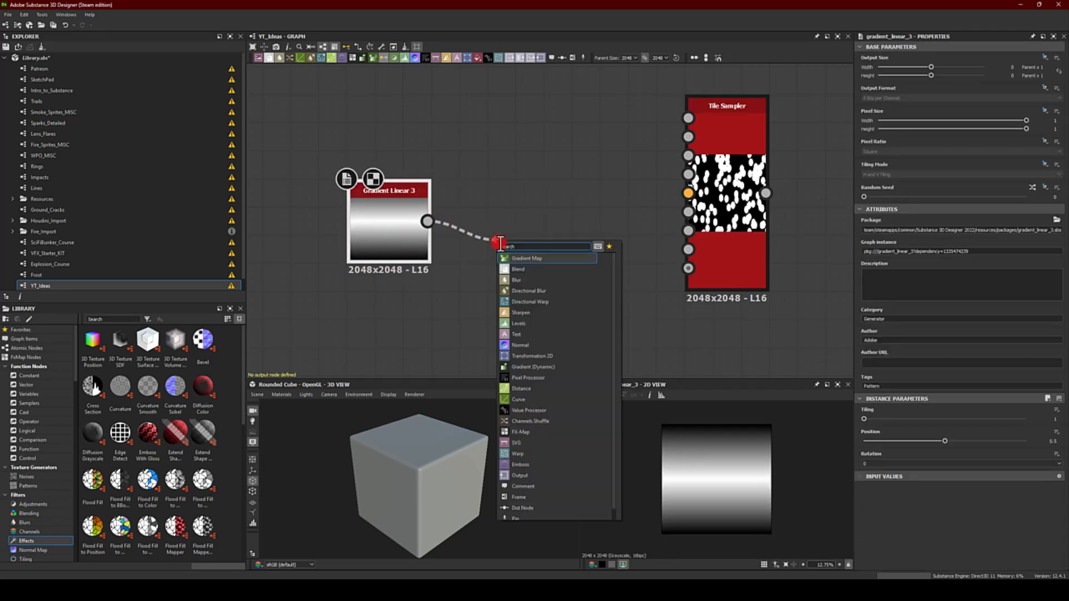
{"action": "type", "text": "scan"}
{"action": "left_click", "coordinate": [499, 301]}
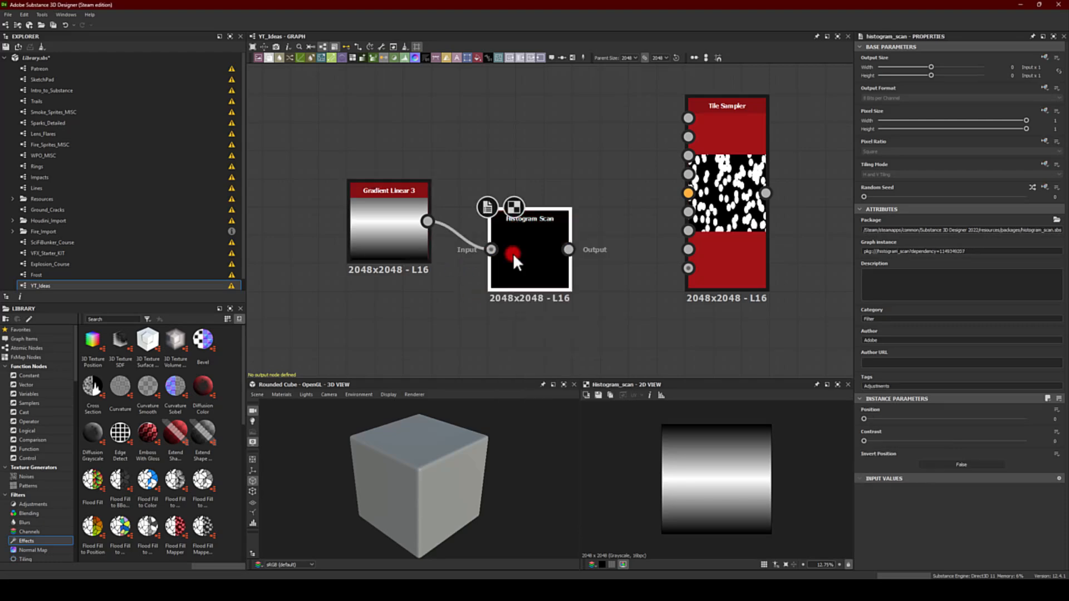
{"action": "left_click_drag", "start_coordinate": [513, 253], "coordinate": [516, 215]}
Step: Set the Histogram Scan's position to 0.4, raise its contrast slightly, and connect its output to the Tile Sampler's Mask Map Input
{"action": "left_click_drag", "start_coordinate": [866, 417], "coordinate": [929, 420]}
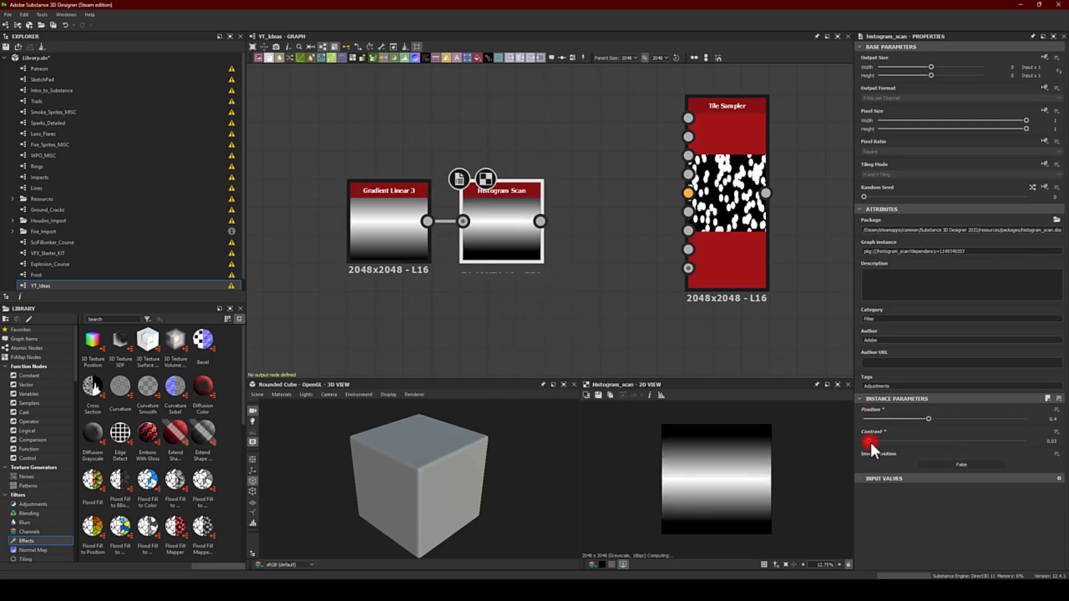
{"action": "left_click_drag", "start_coordinate": [867, 441], "coordinate": [901, 441]}
{"action": "left_click_drag", "start_coordinate": [539, 221], "coordinate": [689, 231]}
{"action": "left_click", "coordinate": [717, 212]}
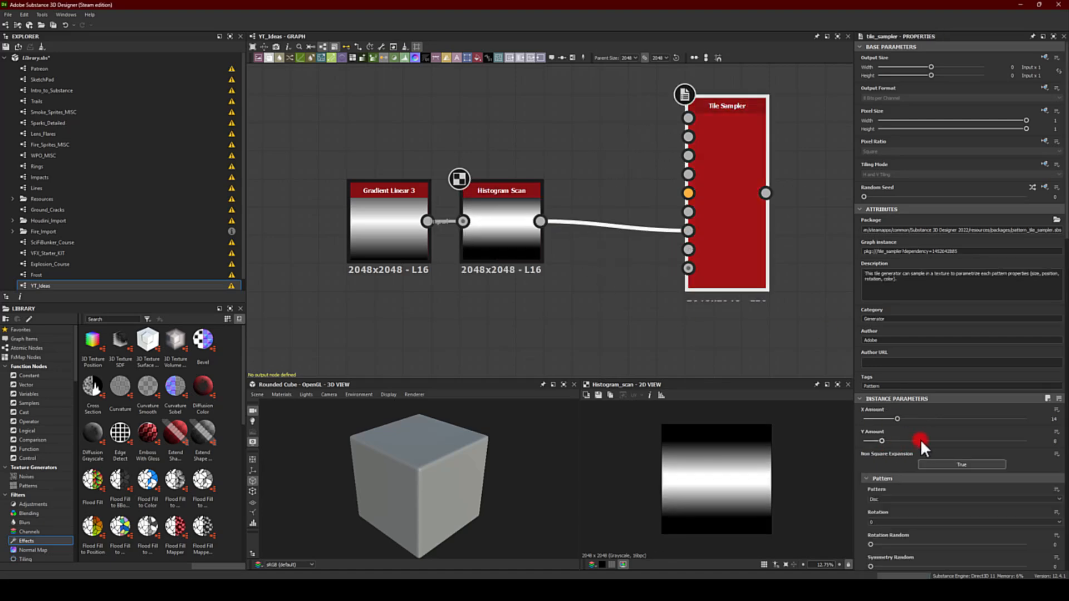
{"action": "double_click", "coordinate": [744, 196]}
Step: Set the Tile Sampler's Mask Map Threshold to about 0.55 and turn on Mask Map Invert
{"action": "scroll", "coordinate": [917, 459], "scroll_direction": "down", "scroll_amount": 15}
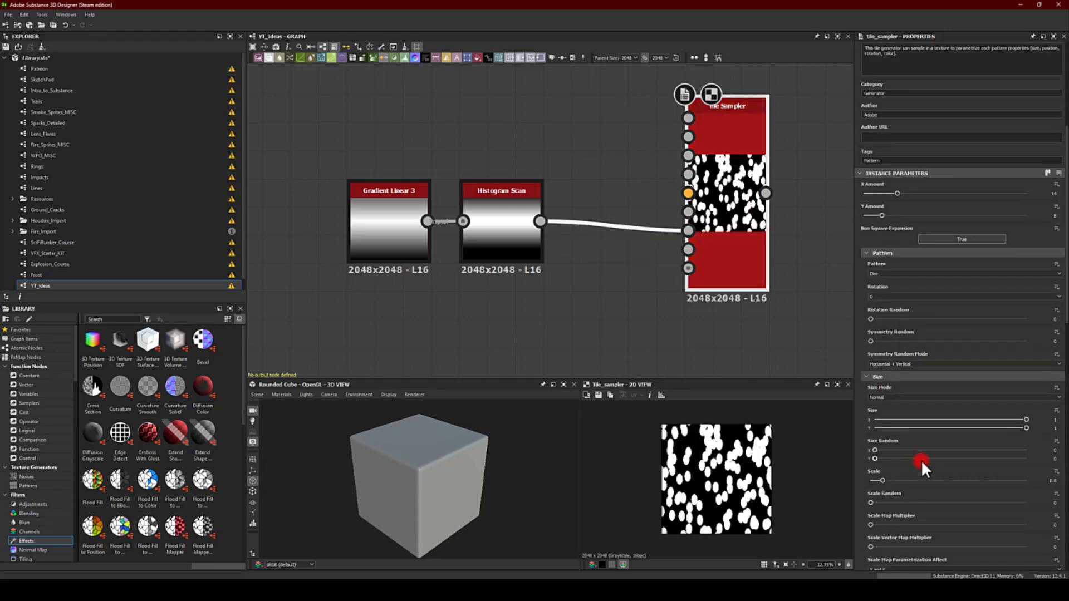
{"action": "scroll", "coordinate": [913, 413], "scroll_direction": "down", "scroll_amount": 5}
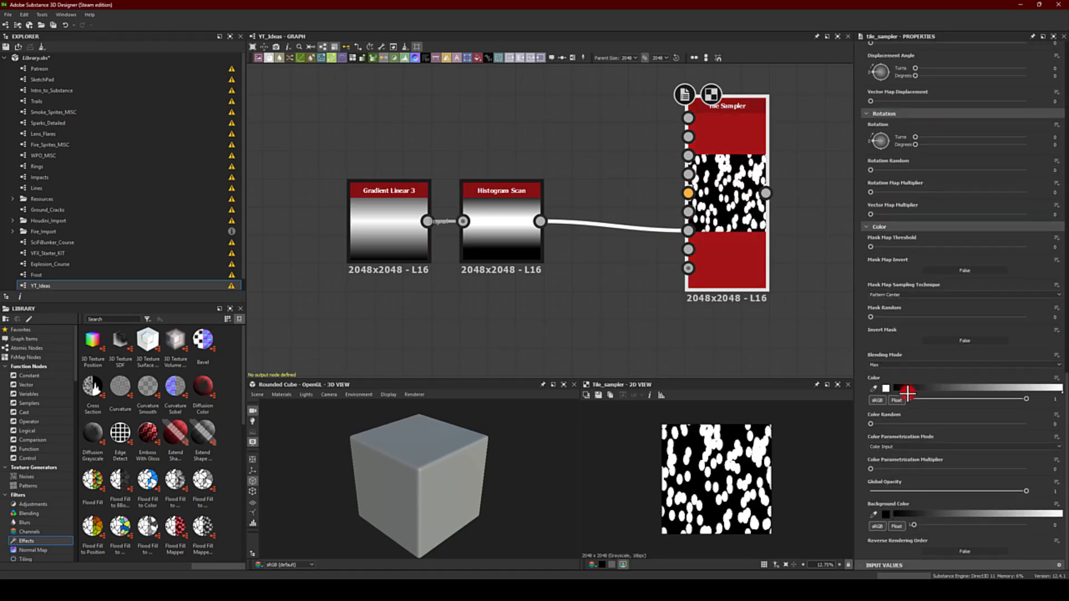
{"action": "left_click_drag", "start_coordinate": [887, 247], "coordinate": [950, 239]}
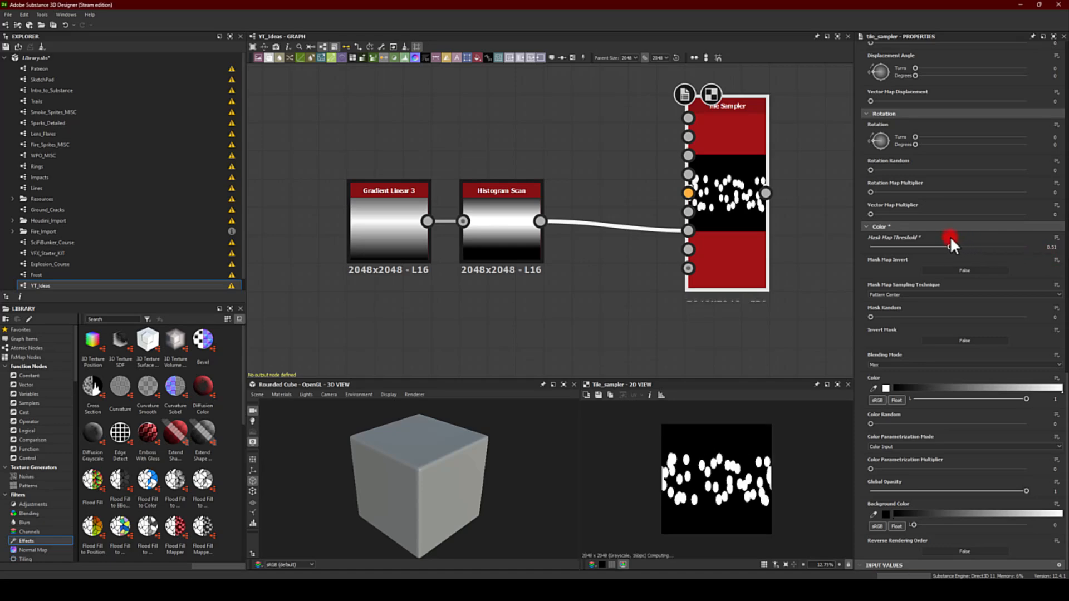
{"action": "left_click", "coordinate": [954, 267]}
Step: Set the Tile Sampler's Scale to about 3.72, Size X to about 0.45, and Size Random to about 0.46 in X and 0.07 in Y
{"action": "middle_click_drag", "start_coordinate": [599, 206], "coordinate": [395, 237]}
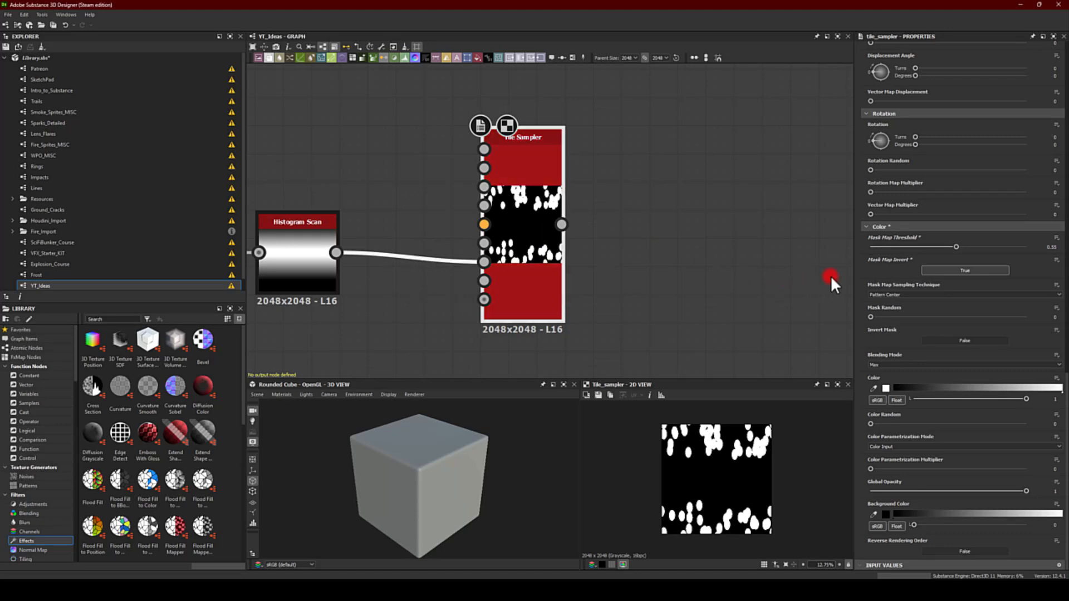
{"action": "scroll", "coordinate": [951, 246], "scroll_direction": "up", "scroll_amount": 10}
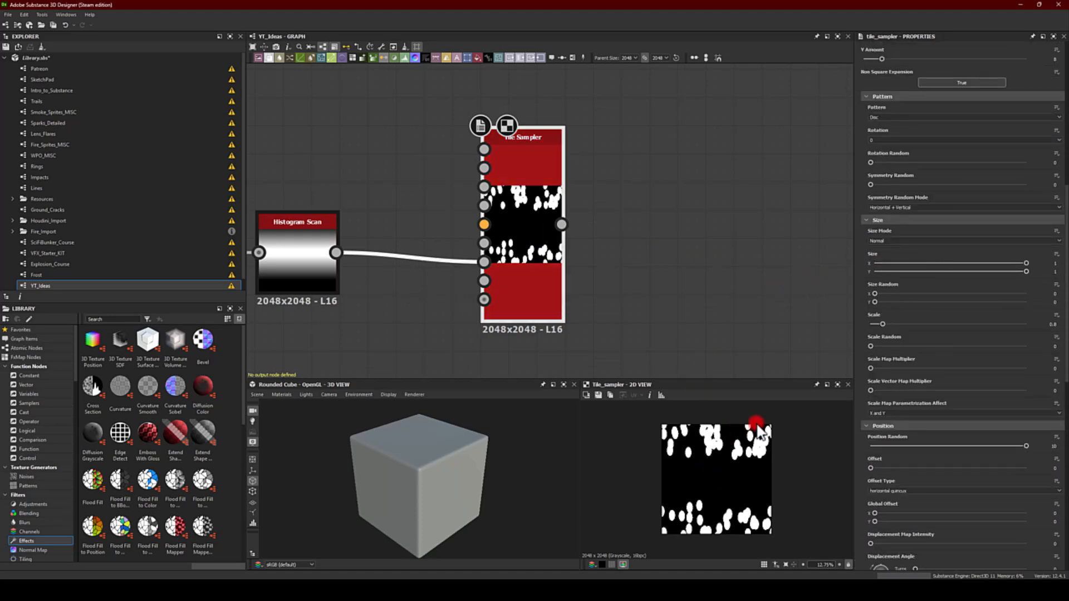
{"action": "scroll", "coordinate": [885, 195], "scroll_direction": "up", "scroll_amount": 3}
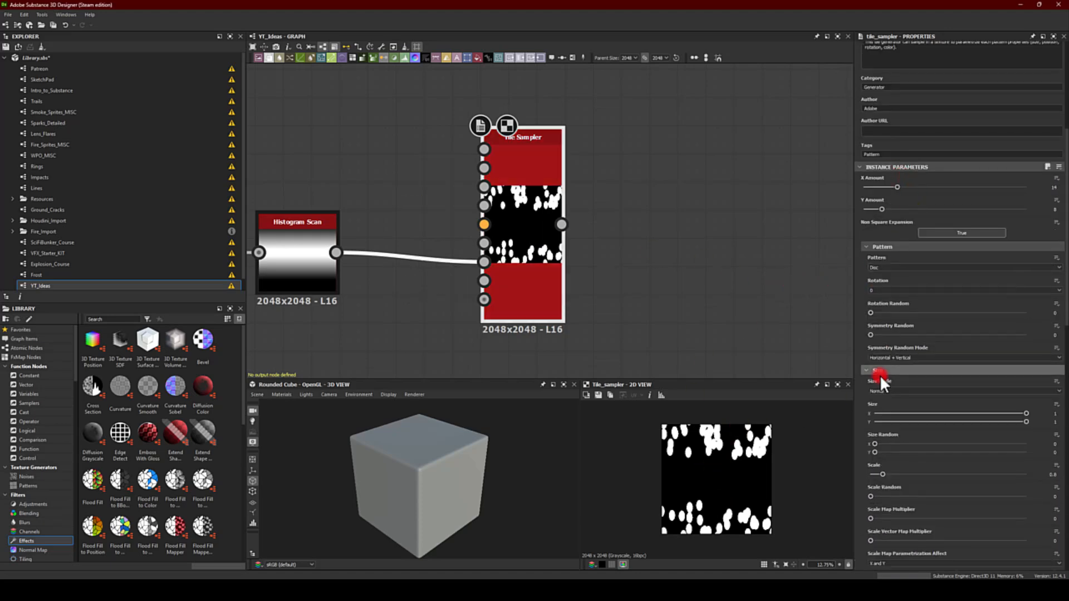
{"action": "scroll", "coordinate": [887, 384], "scroll_direction": "down", "scroll_amount": 3}
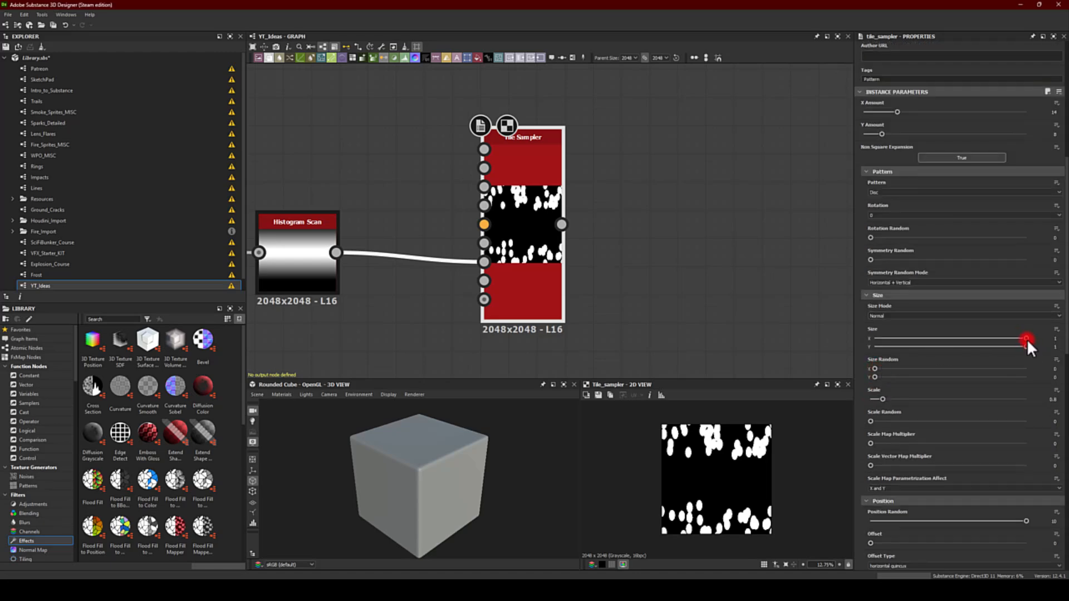
{"action": "left_click_drag", "start_coordinate": [878, 403], "coordinate": [922, 411]}
{"action": "left_click_drag", "start_coordinate": [1026, 338], "coordinate": [965, 339]}
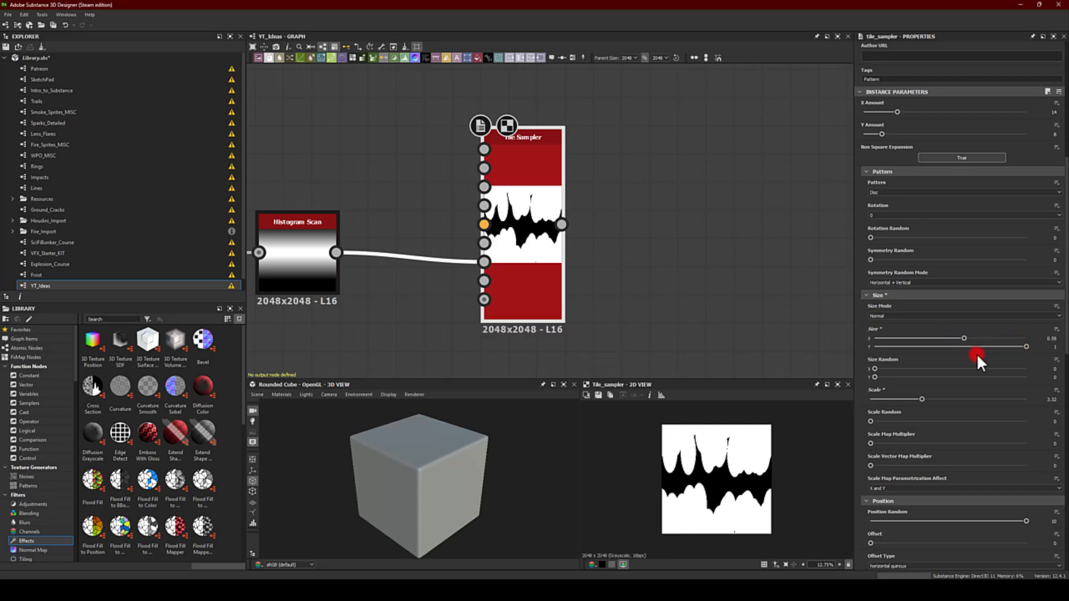
{"action": "left_click_drag", "start_coordinate": [920, 397], "coordinate": [928, 398]}
{"action": "left_click_drag", "start_coordinate": [963, 340], "coordinate": [943, 340]}
{"action": "left_click_drag", "start_coordinate": [876, 370], "coordinate": [944, 365]}
{"action": "mouse_move", "coordinate": [874, 376]}
{"action": "left_mouse_down"}
{"action": "mouse_move", "coordinate": [948, 380]}
{"action": "mouse_move", "coordinate": [830, 369]}
{"action": "mouse_move", "coordinate": [896, 375]}
{"action": "mouse_move", "coordinate": [877, 376]}
{"action": "left_mouse_up"}
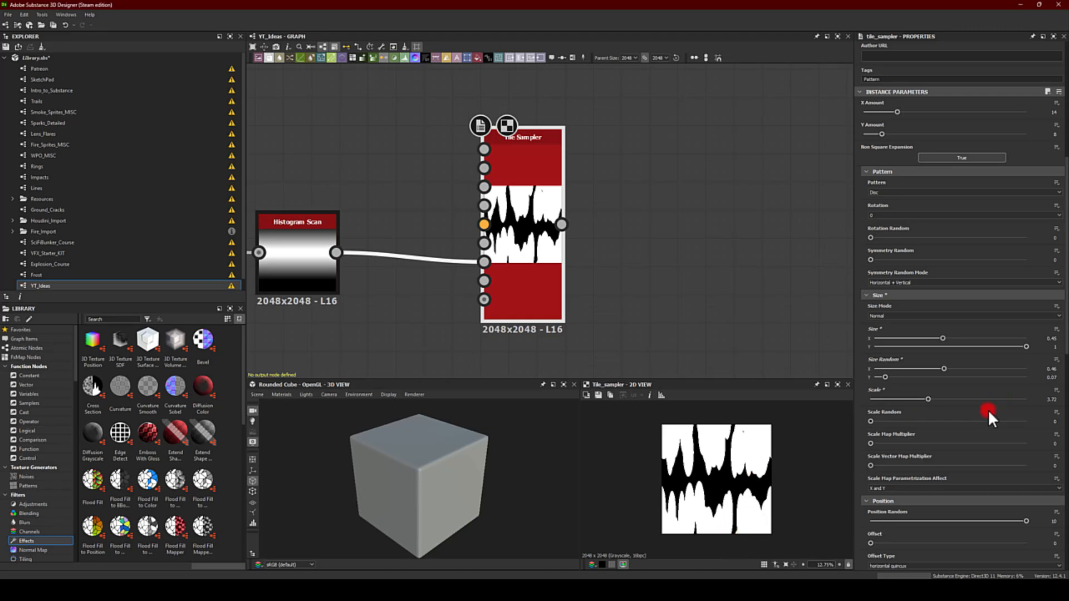
Step: Lower the Tile Sampler's Position Random to about 4.68
{"action": "scroll", "coordinate": [988, 409], "scroll_direction": "down", "scroll_amount": 8}
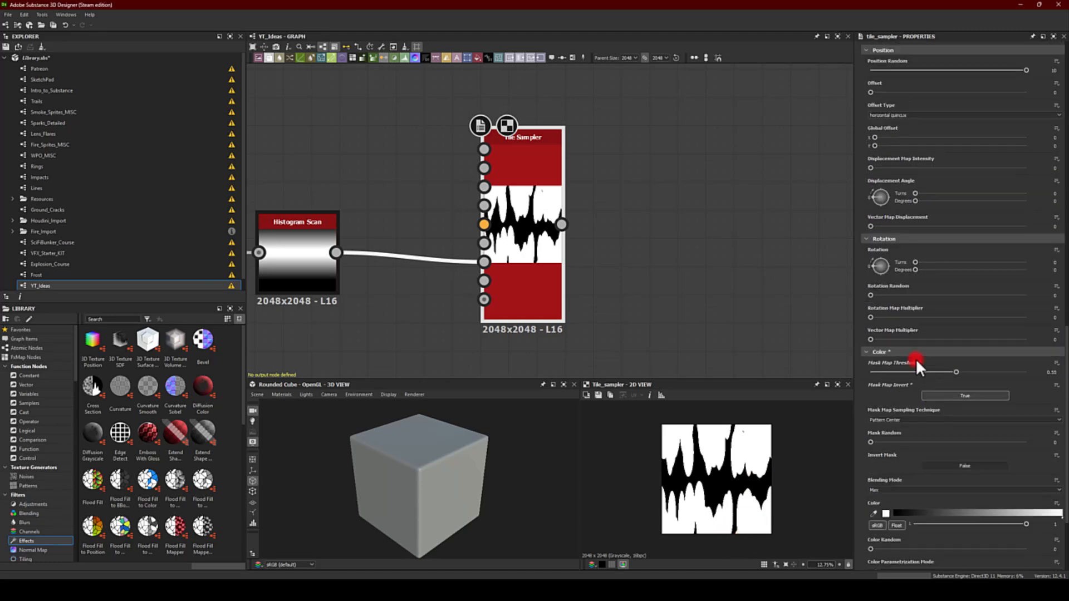
{"action": "scroll", "coordinate": [928, 306], "scroll_direction": "up", "scroll_amount": 4}
{"action": "left_click_drag", "start_coordinate": [1008, 242], "coordinate": [943, 242]}
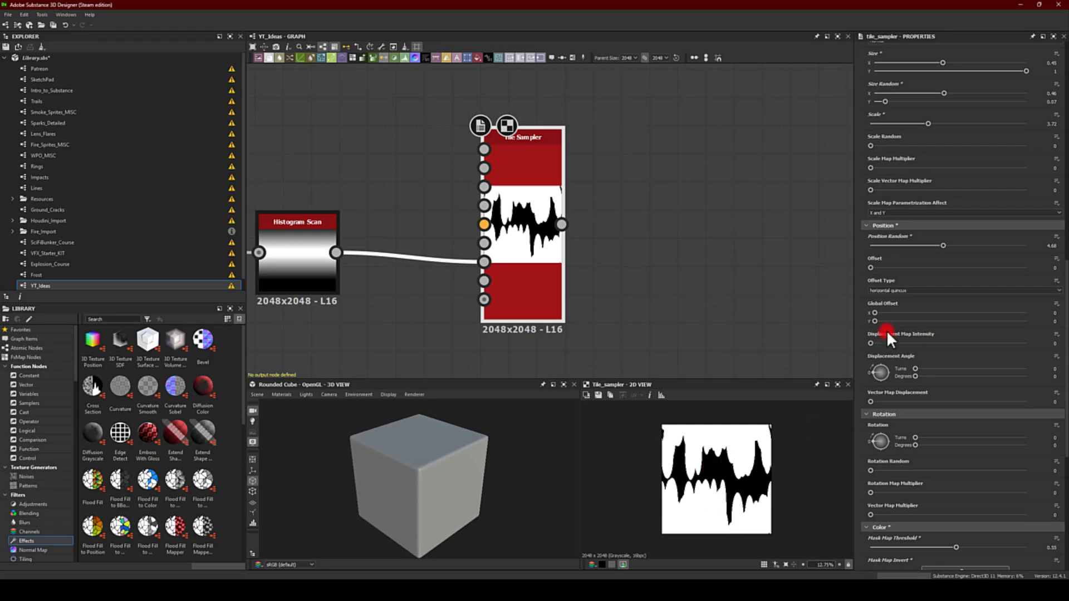
Step: Set the Tile Sampler's Global Offset X to -1.5
{"action": "left_click_drag", "start_coordinate": [873, 320], "coordinate": [836, 317]}
{"action": "left_click_drag", "start_coordinate": [857, 315], "coordinate": [937, 312]}
{"action": "key", "text": "Return"}
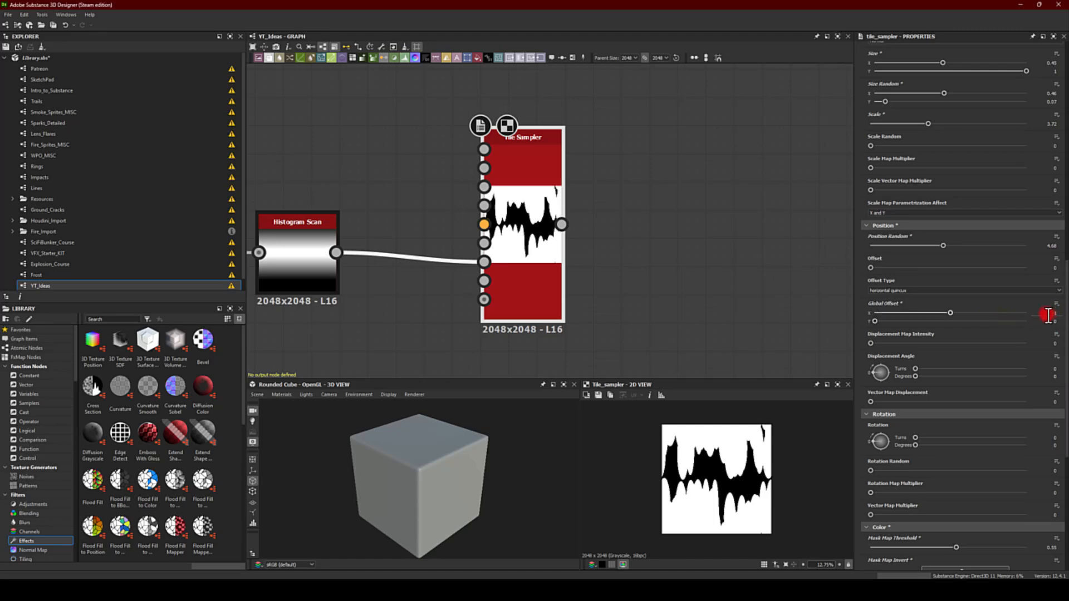
{"action": "key", "text": "Return"}
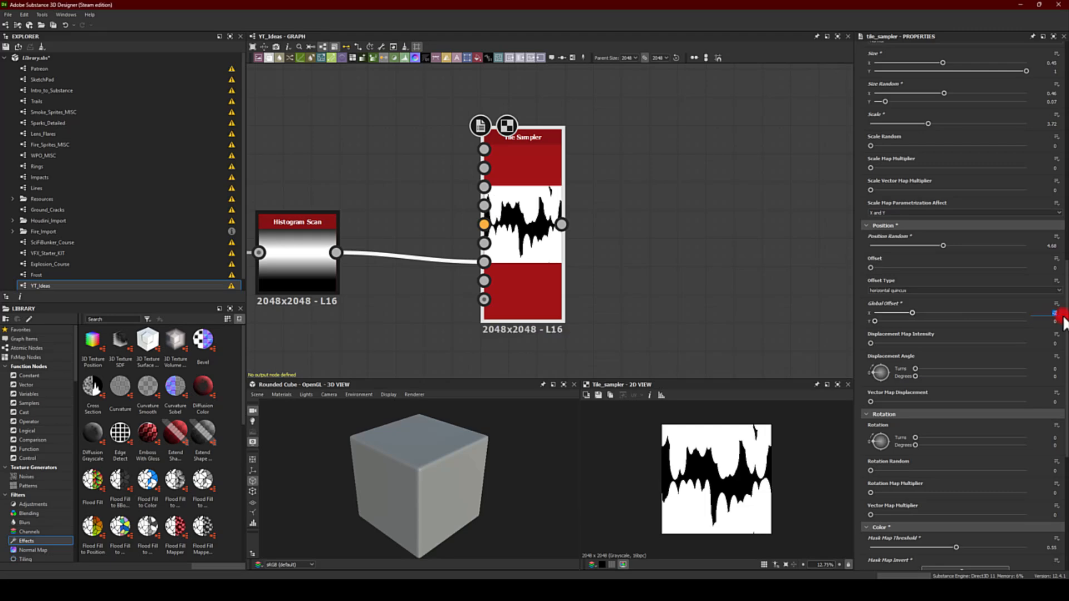
{"action": "key", "text": "Return"}
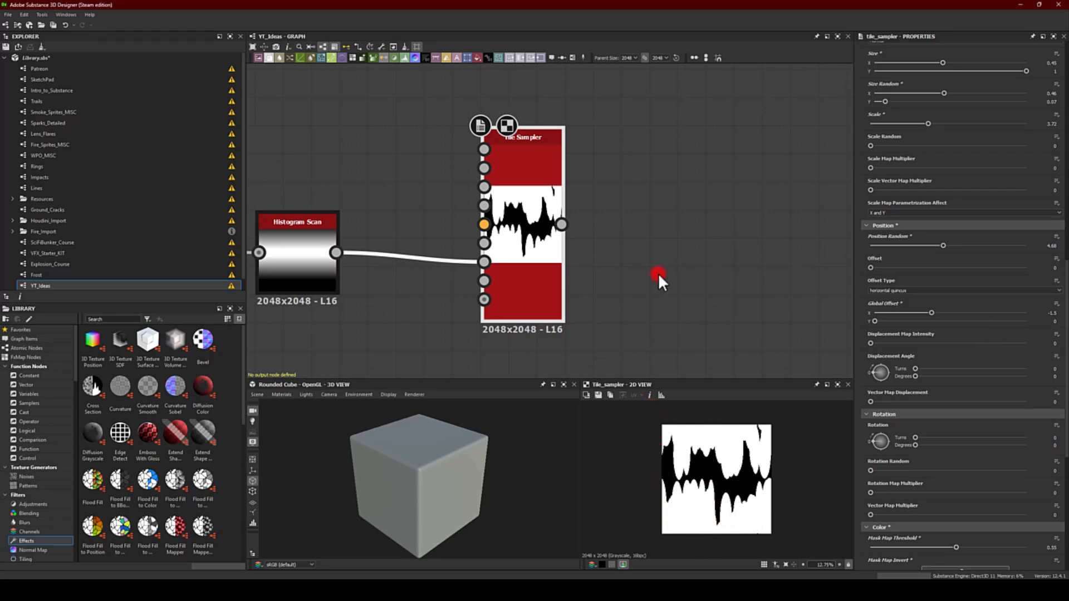
Step: Add an Invert Grayscale node after the Tile Sampler and feed it into a new Trapezoid Transform Grayscale node placed beside it
{"action": "middle_click_drag", "start_coordinate": [671, 245], "coordinate": [583, 225]}
{"action": "left_click_drag", "start_coordinate": [474, 204], "coordinate": [548, 212]}
{"action": "type", "text": "inv"}
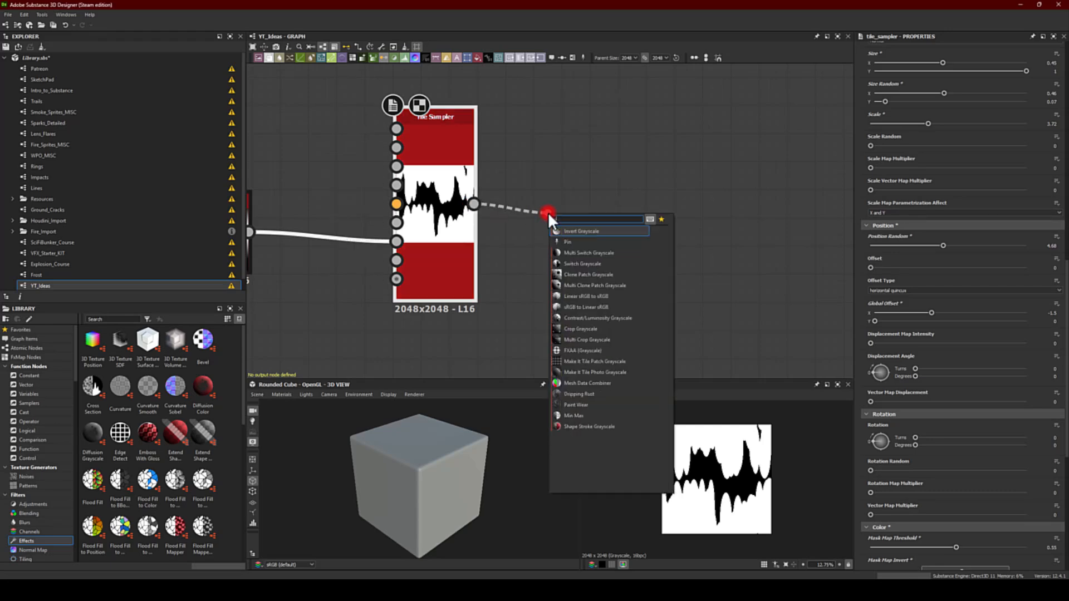
{"action": "key", "text": "Return"}
{"action": "left_click_drag", "start_coordinate": [619, 211], "coordinate": [701, 210]}
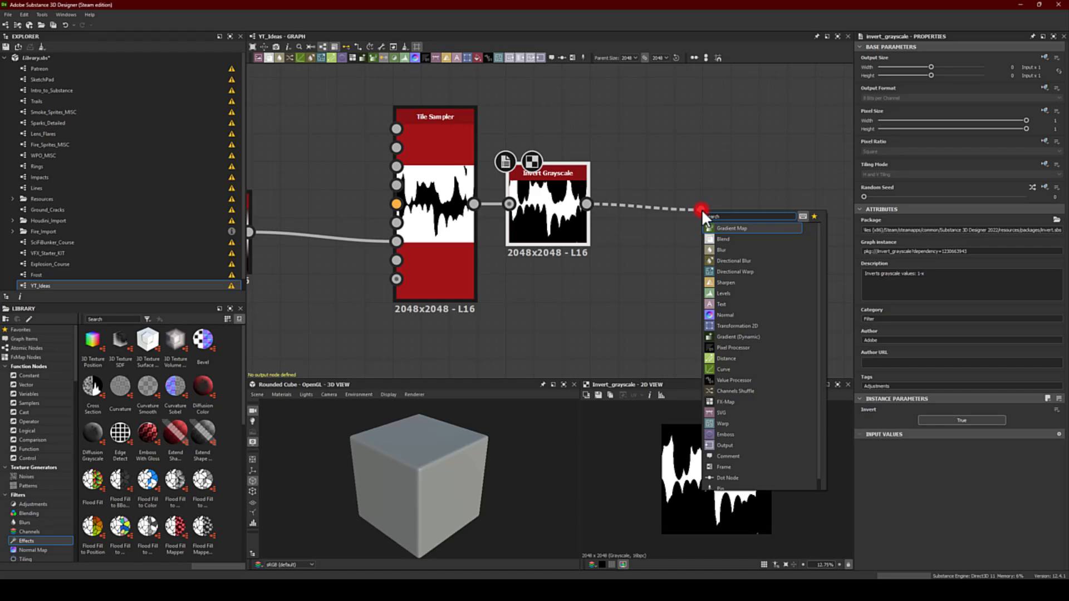
{"action": "type", "text": "trap"}
{"action": "key", "text": "Return"}
{"action": "left_click_drag", "start_coordinate": [710, 207], "coordinate": [626, 207]}
Step: Set the Trapezoid Transform's Tiling Mode to No Tiling and its Top Stretch to about 0.81
{"action": "left_click_drag", "start_coordinate": [864, 419], "coordinate": [1027, 421]}
{"action": "left_click", "coordinate": [1031, 196]}
{"action": "left_click", "coordinate": [910, 174]}
{"action": "left_click", "coordinate": [882, 181]}
{"action": "middle_click_drag", "start_coordinate": [725, 137], "coordinate": [610, 129]}
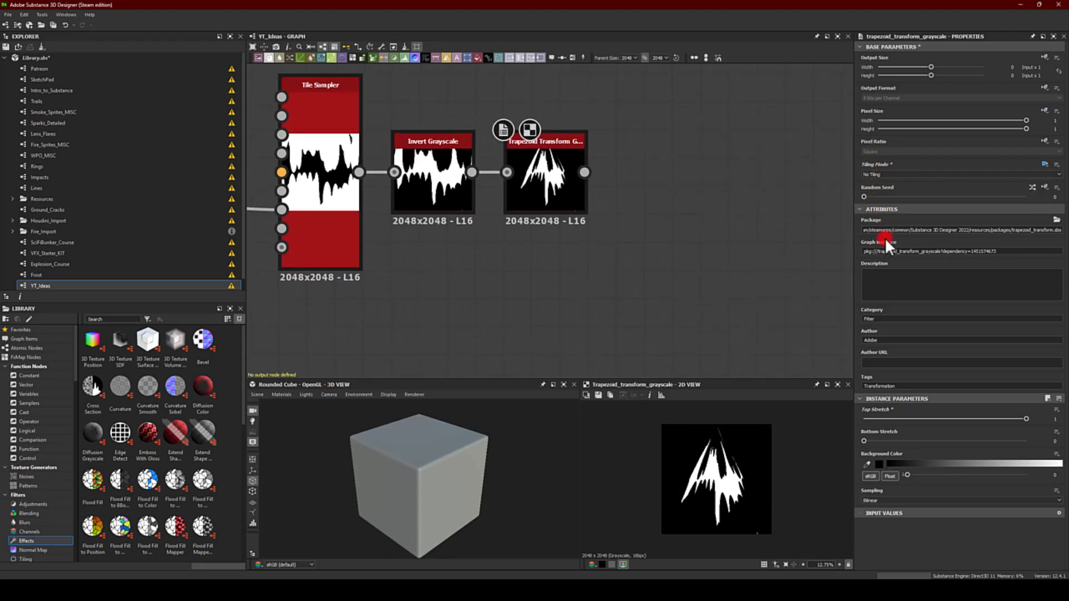
{"action": "left_click_drag", "start_coordinate": [1025, 417], "coordinate": [997, 405]}
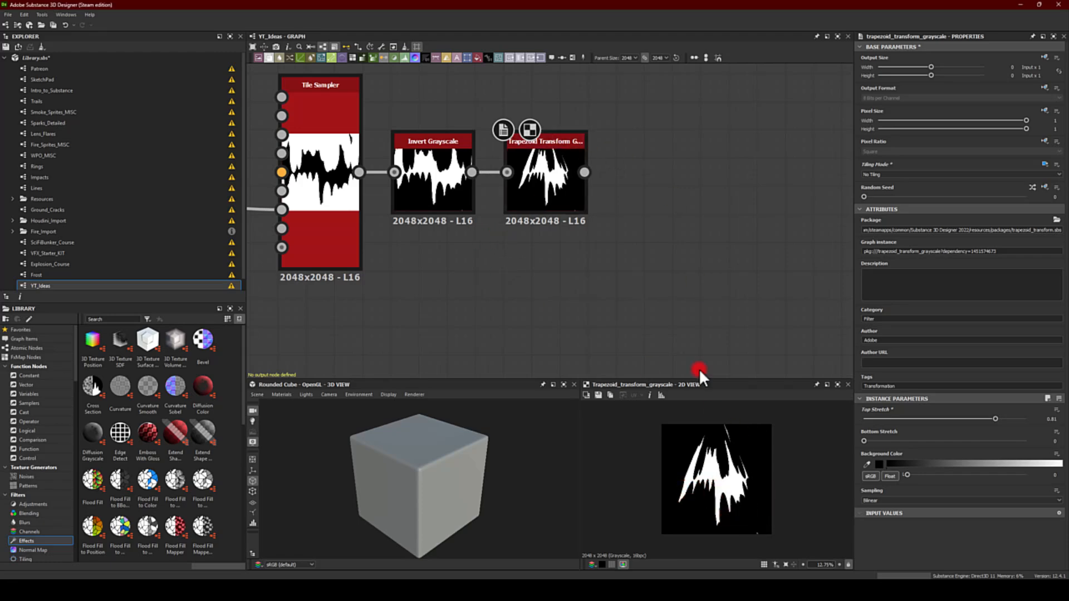
Step: Set the Tile Sampler's Position Random to about 3.9 and its Global Offset X to about -2.36
{"action": "middle_click_drag", "start_coordinate": [524, 306], "coordinate": [551, 314]}
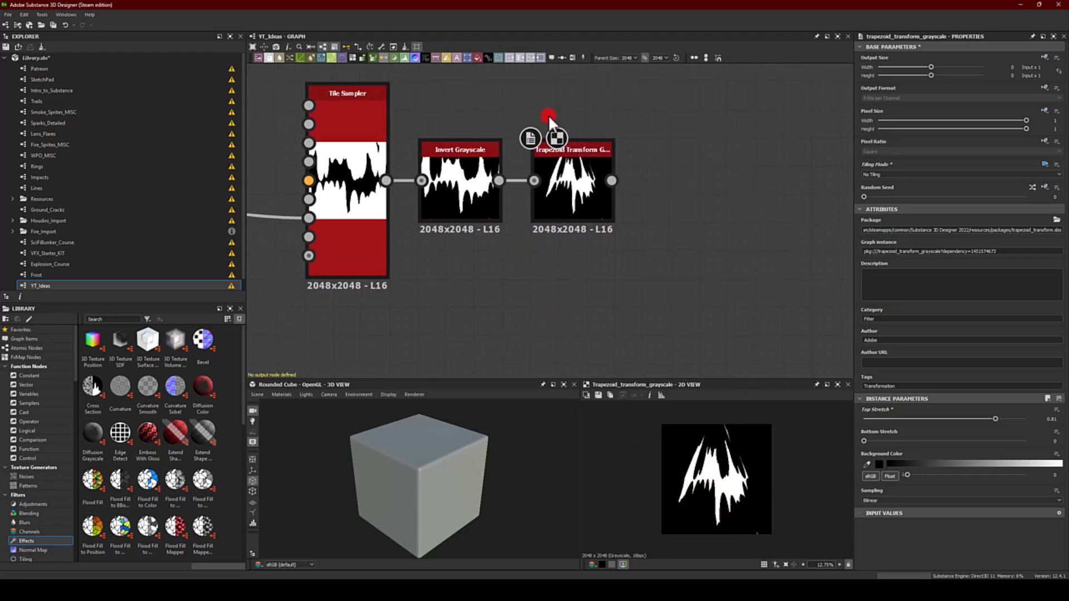
{"action": "left_click", "coordinate": [347, 113]}
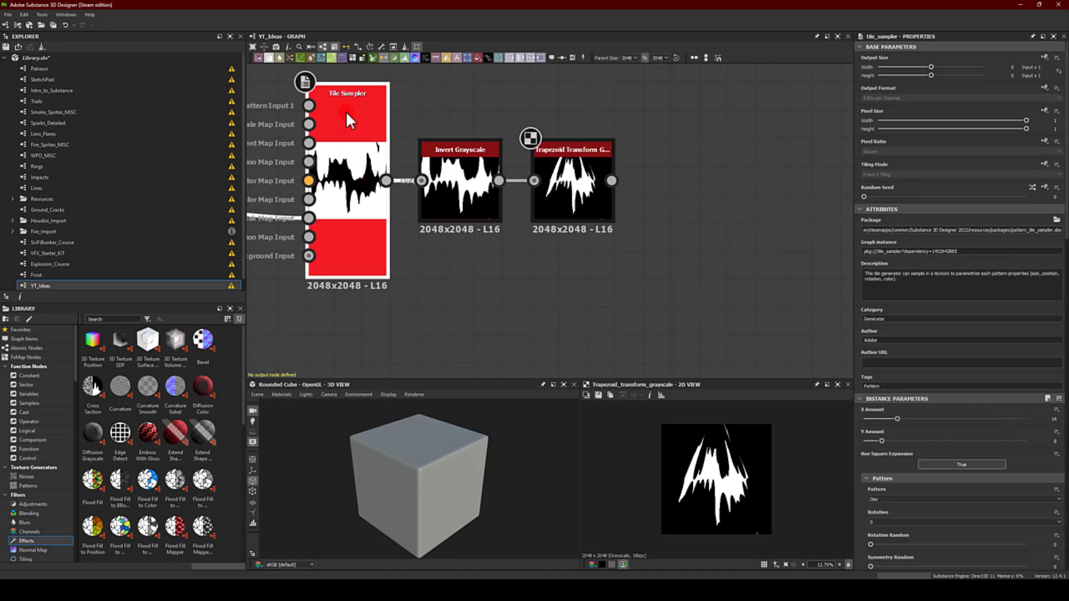
{"action": "scroll", "coordinate": [938, 325], "scroll_direction": "down", "scroll_amount": 15}
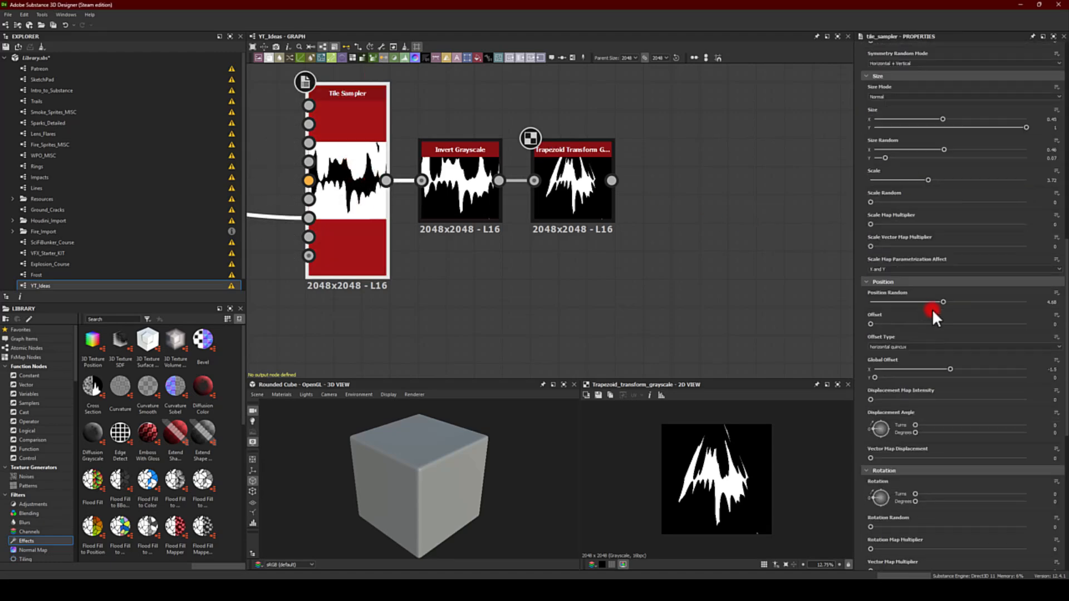
{"action": "scroll", "coordinate": [922, 222], "scroll_direction": "up", "scroll_amount": 2}
{"action": "mouse_move", "coordinate": [941, 152]}
{"action": "left_mouse_down"}
{"action": "mouse_move", "coordinate": [918, 146]}
{"action": "mouse_move", "coordinate": [931, 142]}
{"action": "left_mouse_up"}
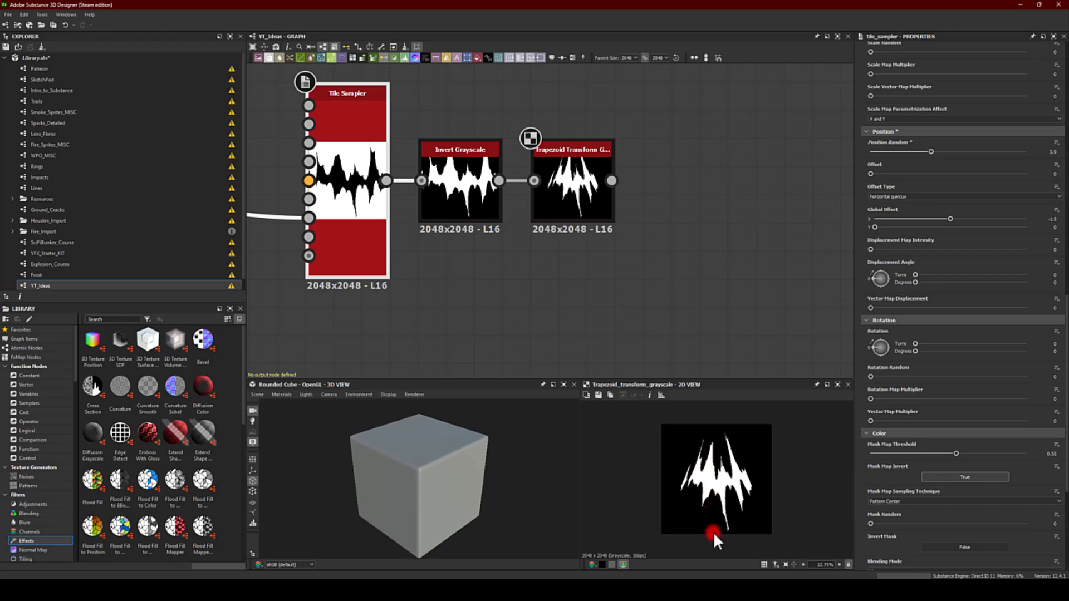
{"action": "left_click_drag", "start_coordinate": [950, 218], "coordinate": [922, 220]}
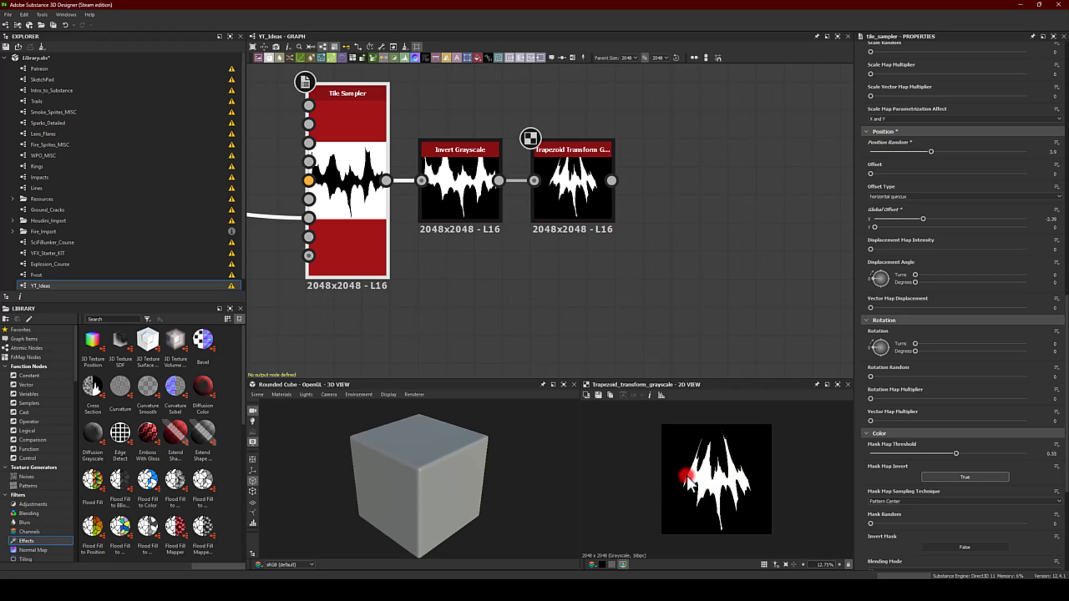
Step: Add a Transformation 2D node after the Trapezoid Transform, aligned with it and leaving a wide gap between the two
{"action": "middle_click_drag", "start_coordinate": [718, 169], "coordinate": [523, 125]}
{"action": "left_click_drag", "start_coordinate": [485, 148], "coordinate": [687, 166]}
{"action": "type", "text": "tra"}
{"action": "key", "text": "Return"}
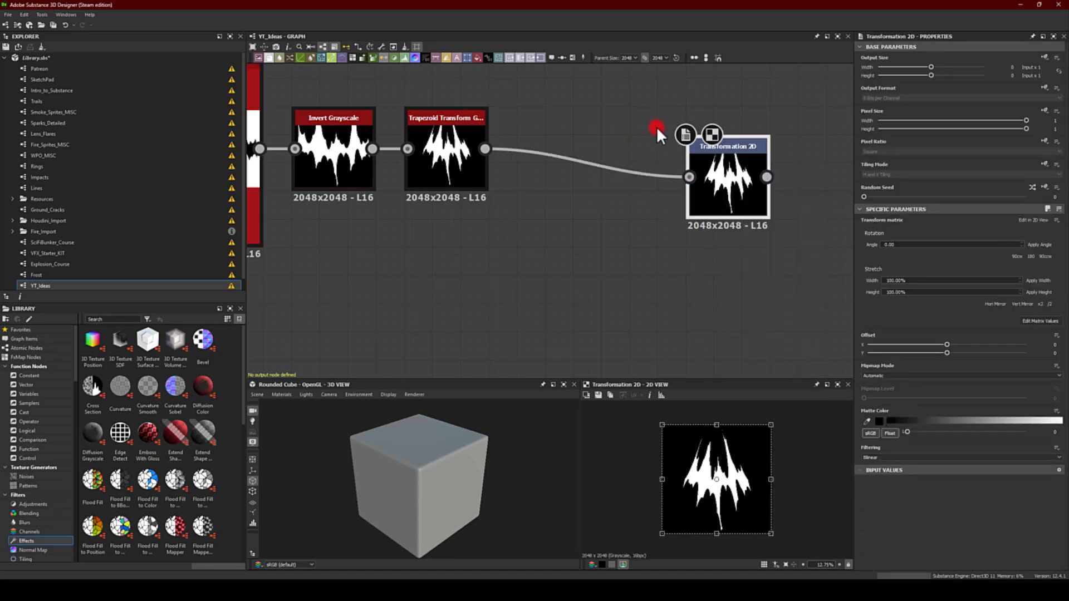
{"action": "left_click_drag", "start_coordinate": [746, 165], "coordinate": [804, 136]}
{"action": "middle_click_drag", "start_coordinate": [722, 100], "coordinate": [589, 141]}
{"action": "scroll", "coordinate": [590, 139], "scroll_direction": "down", "scroll_amount": 2}
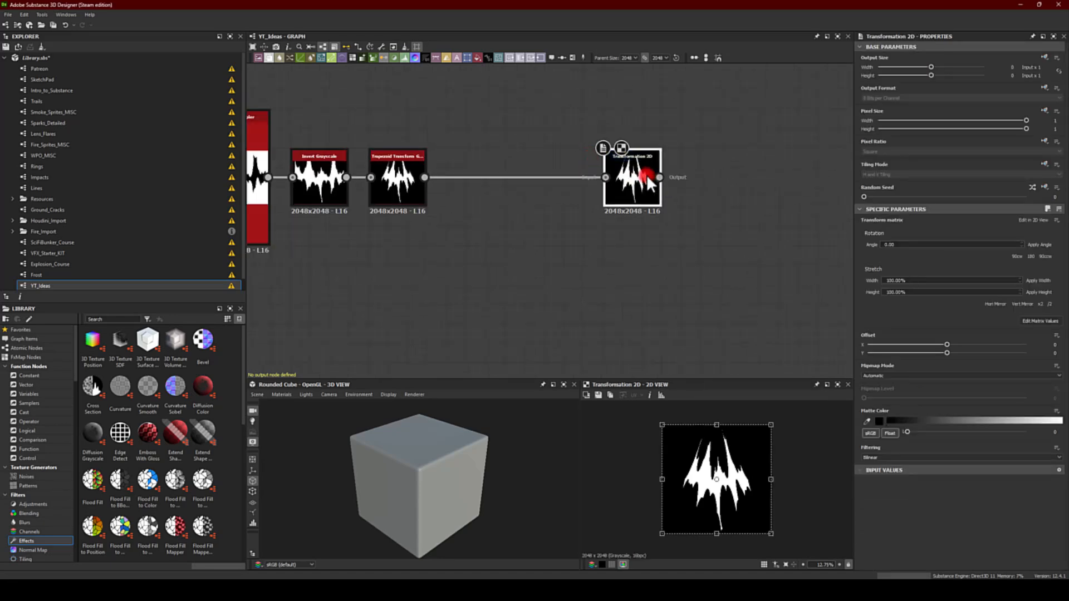
{"action": "left_click_drag", "start_coordinate": [650, 167], "coordinate": [786, 169]}
{"action": "middle_click_drag", "start_coordinate": [646, 123], "coordinate": [617, 104]}
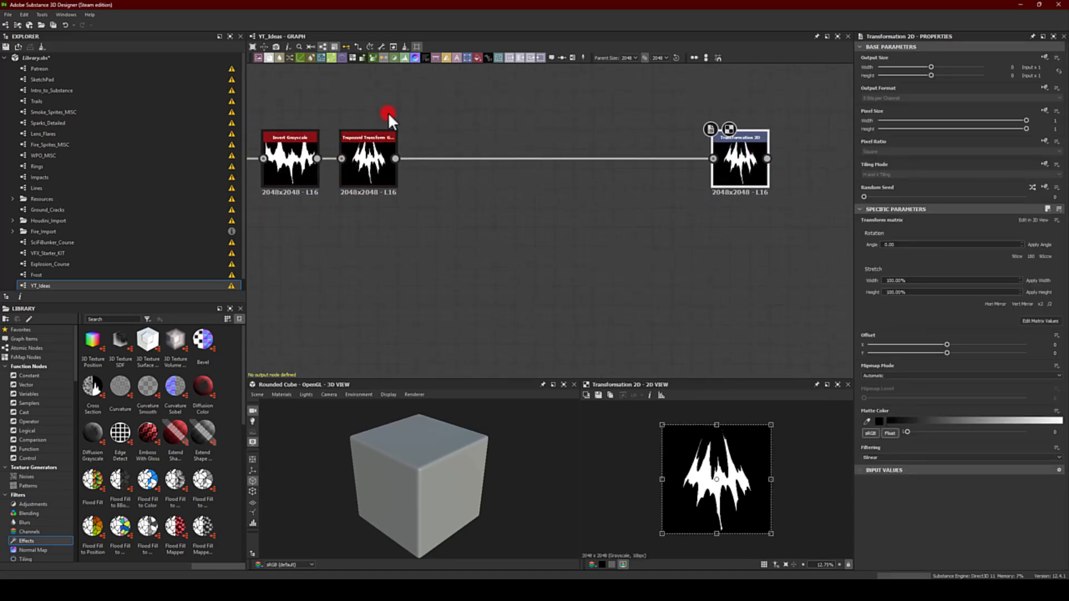
Step: Branch the Trapezoid Transform's output into a new Invert Grayscale node below the main connection
{"action": "left_click_drag", "start_coordinate": [395, 159], "coordinate": [465, 219]}
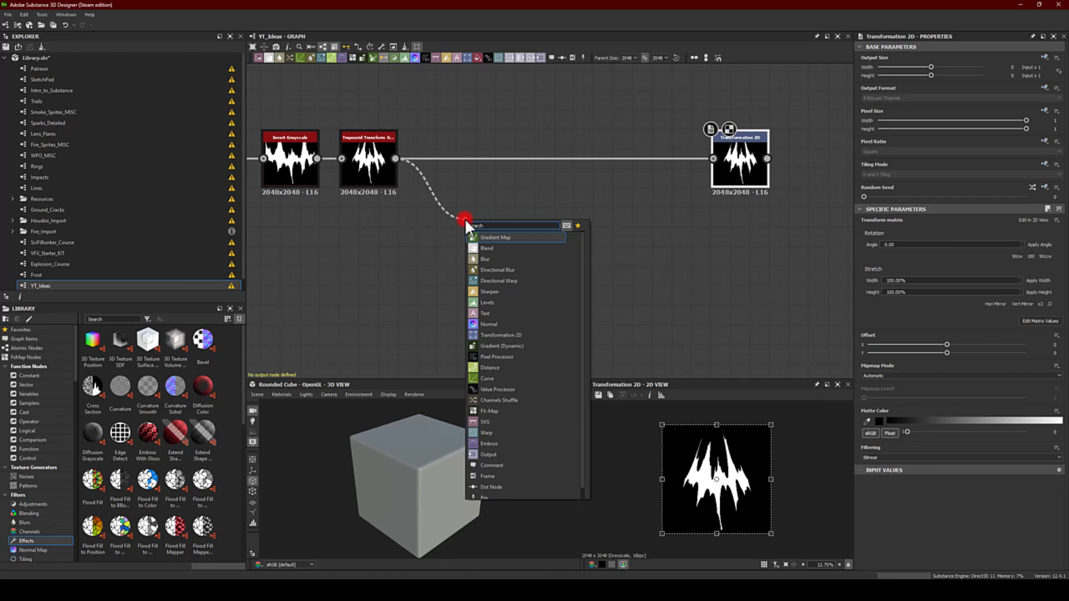
{"action": "type", "text": "inv"}
{"action": "key", "text": "Return"}
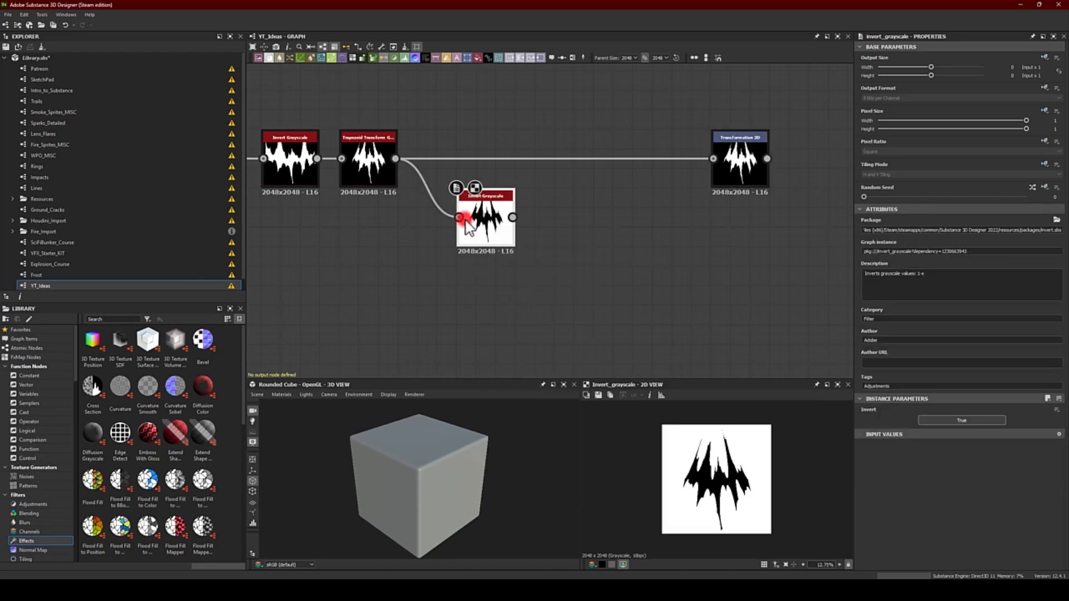
{"action": "scroll", "coordinate": [465, 215], "scroll_direction": "up", "scroll_amount": 3}
Step: Feed the branch's Invert Grayscale into a new Bevel node and set the bevel Distance to about 0.07
{"action": "left_click_drag", "start_coordinate": [545, 222], "coordinate": [597, 228]}
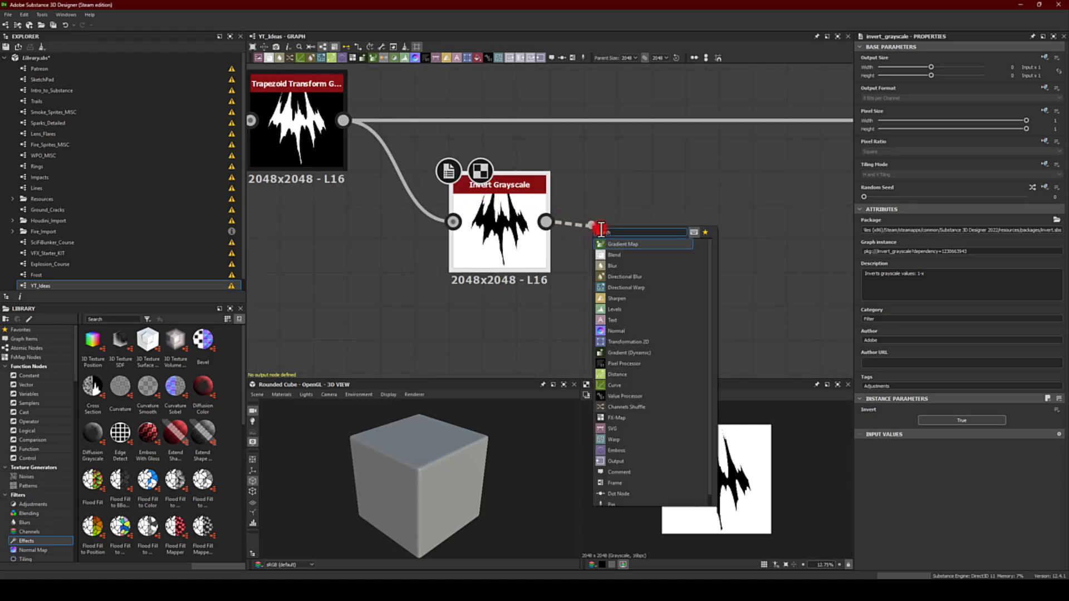
{"action": "type", "text": "be"}
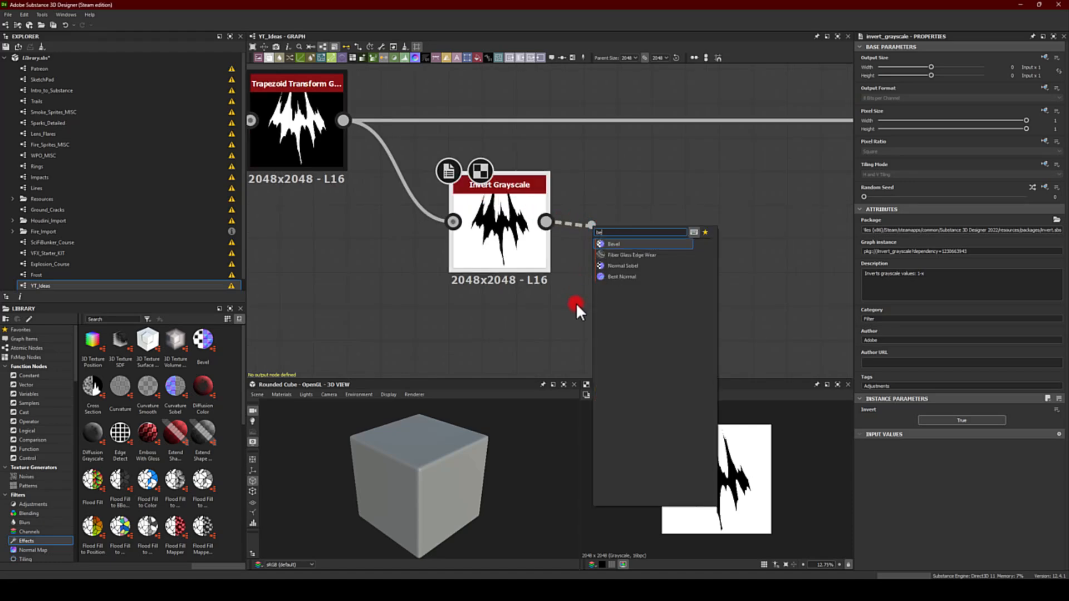
{"action": "key", "text": "Return"}
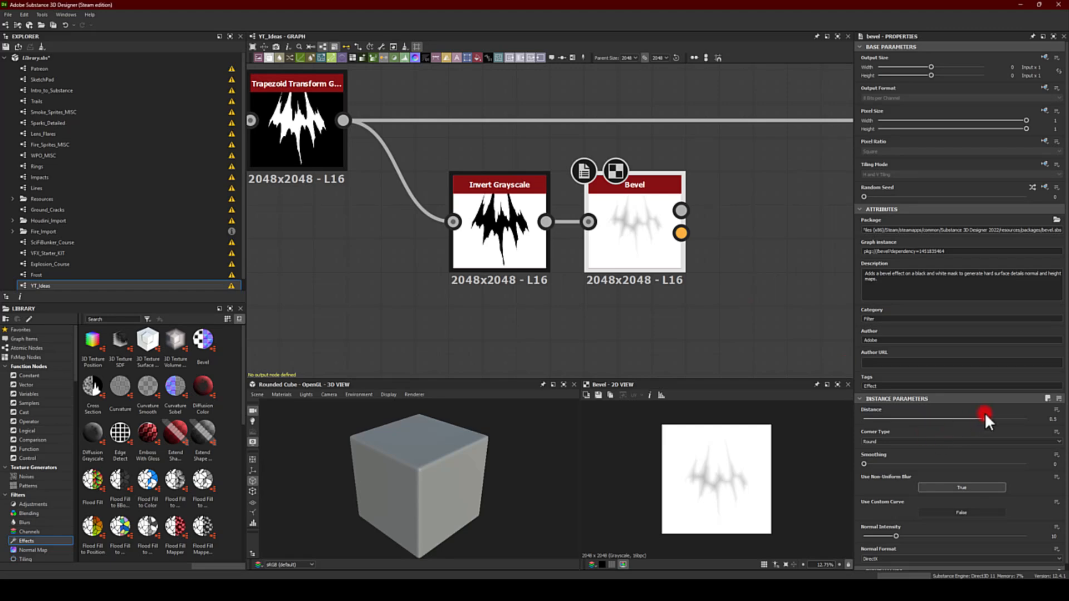
{"action": "left_click_drag", "start_coordinate": [984, 413], "coordinate": [954, 412]}
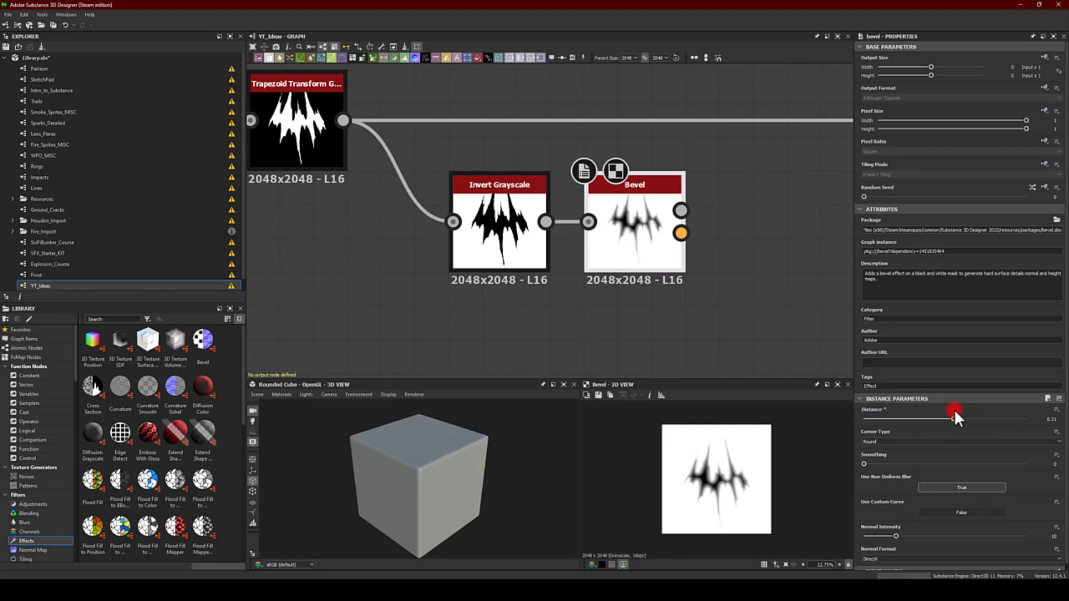
{"action": "scroll", "coordinate": [723, 486], "scroll_direction": "up", "scroll_amount": 3}
{"action": "mouse_move", "coordinate": [952, 419]}
{"action": "left_mouse_down"}
{"action": "mouse_move", "coordinate": [941, 412]}
{"action": "mouse_move", "coordinate": [951, 410]}
{"action": "left_mouse_up"}
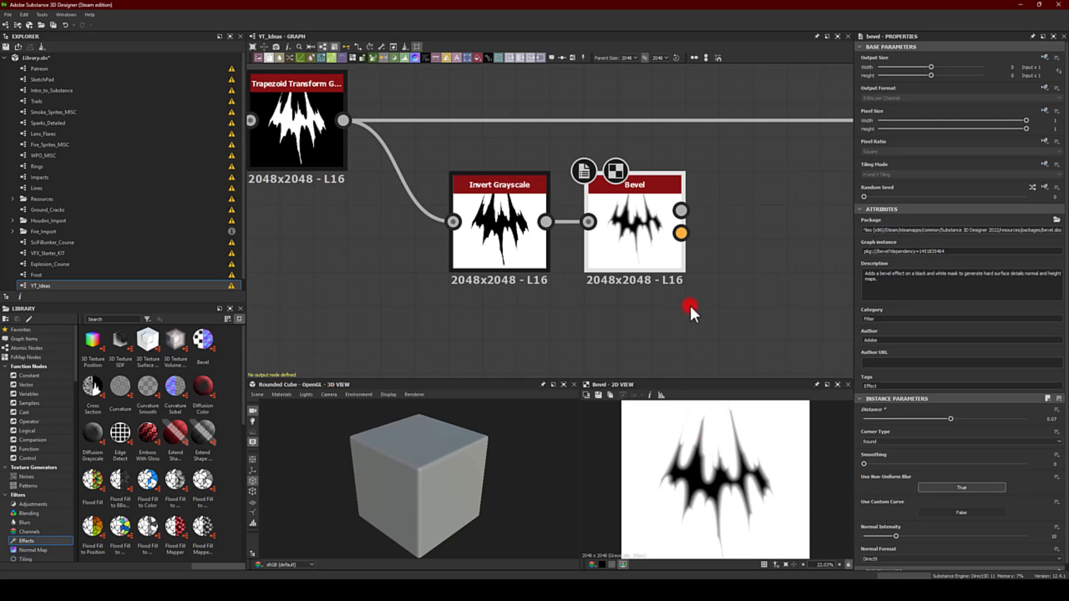
Step: Add an Invert Grayscale node after the Bevel's height output and move the Transformation 2D node further along to make room
{"action": "middle_click_drag", "start_coordinate": [690, 305], "coordinate": [506, 291]}
{"action": "left_click_drag", "start_coordinate": [504, 199], "coordinate": [574, 206]}
{"action": "type", "text": "inv"}
{"action": "key", "text": "Return"}
{"action": "middle_click_drag", "start_coordinate": [547, 168], "coordinate": [247, 279]}
{"action": "scroll", "coordinate": [464, 232], "scroll_direction": "down", "scroll_amount": 3}
{"action": "left_click_drag", "start_coordinate": [478, 223], "coordinate": [640, 231]}
{"action": "middle_click_drag", "start_coordinate": [443, 304], "coordinate": [476, 239]}
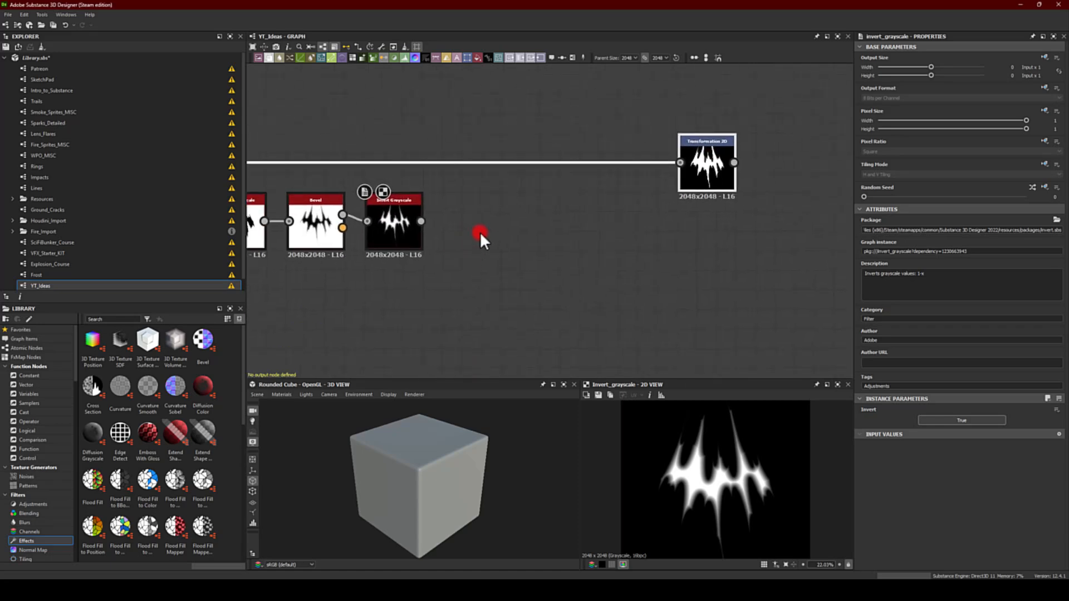
Step: Add a Slope Blur Grayscale node with its Grayscale input fed by the Invert Grayscale that follows the Bevel
{"action": "left_click_drag", "start_coordinate": [498, 245], "coordinate": [513, 265]}
{"action": "type", "text": "slope"}
{"action": "key", "text": "Return"}
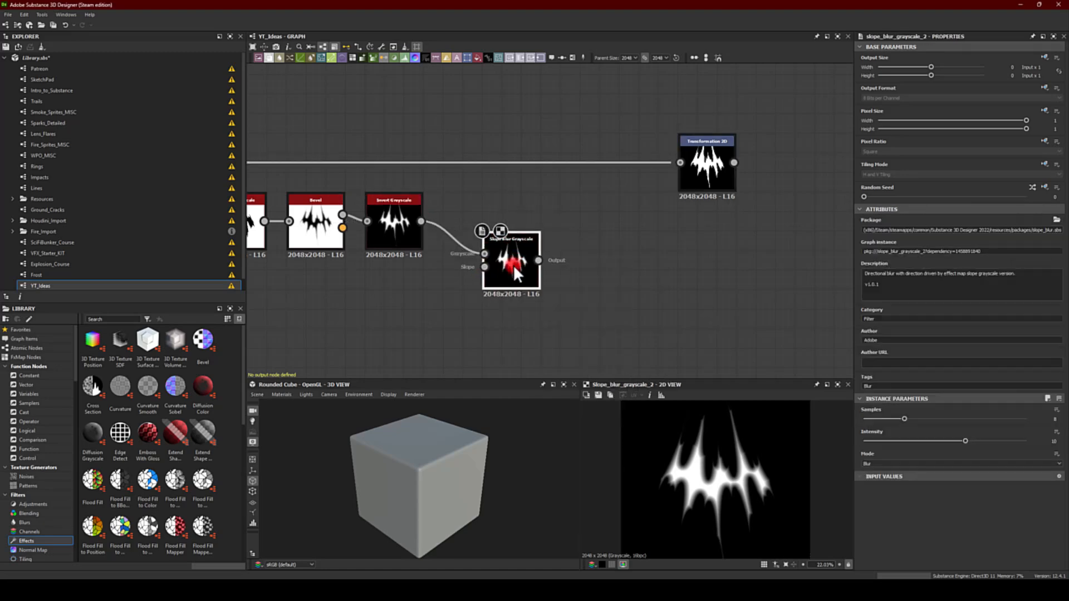
Step: Add a Gradient Linear 1 node below the branch and connect it to the Slope Blur Grayscale's Slope input
{"action": "middle_click_drag", "start_coordinate": [378, 305], "coordinate": [418, 266]}
{"action": "left_click", "coordinate": [391, 280]}
{"action": "key", "text": "space"}
{"action": "type", "text": "gra"}
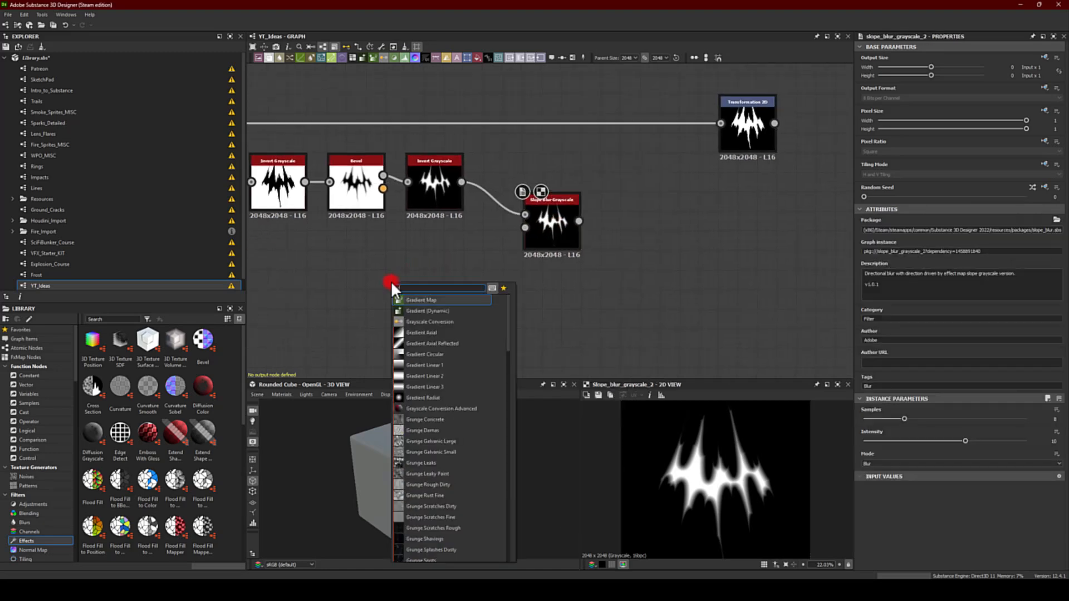
{"action": "left_click", "coordinate": [410, 366]}
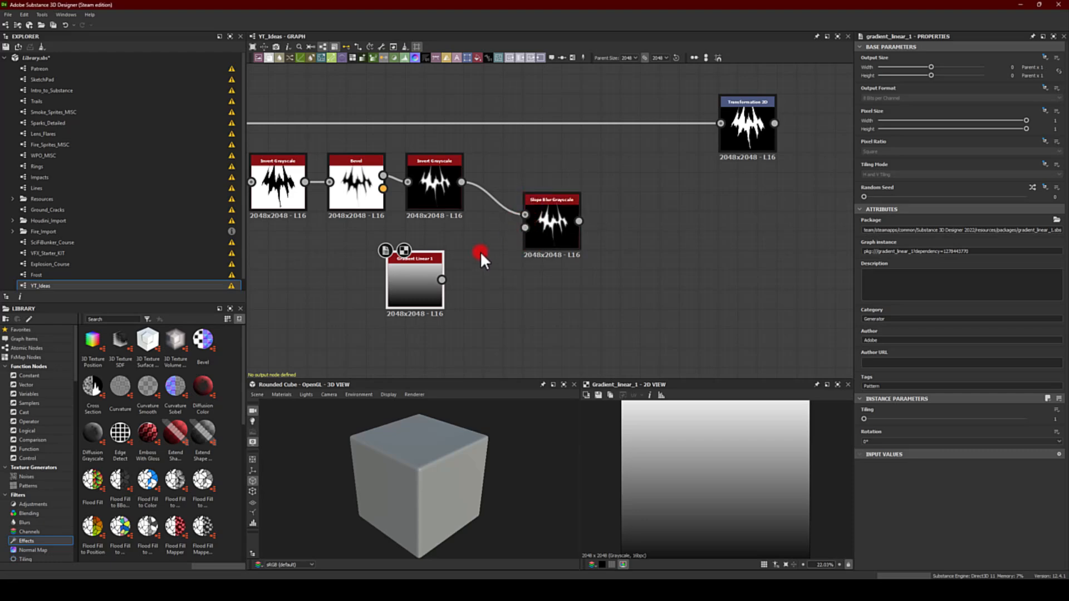
{"action": "left_click_drag", "start_coordinate": [442, 279], "coordinate": [529, 230]}
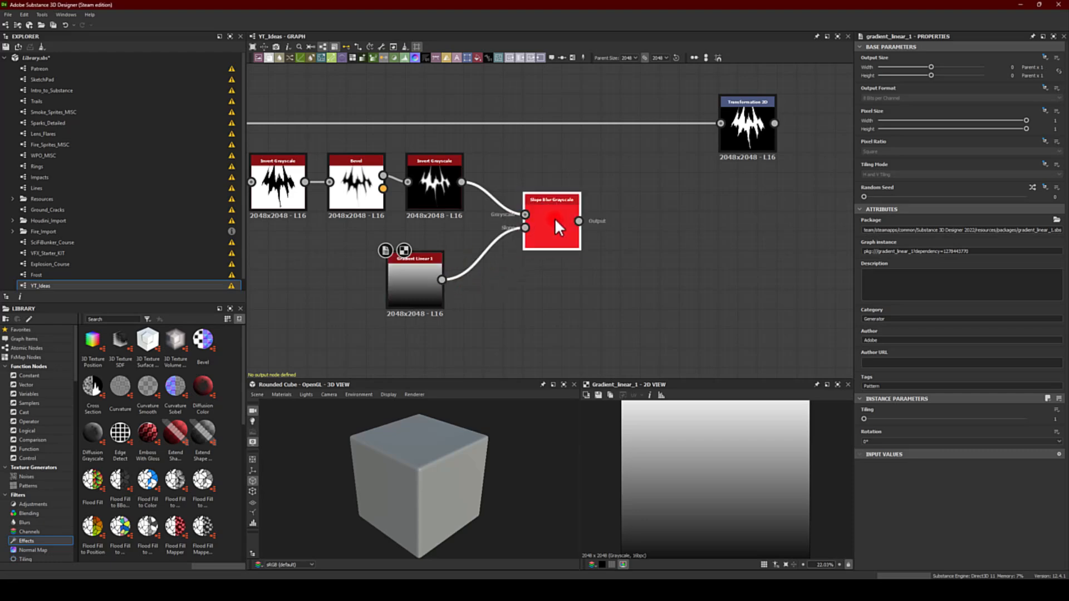
Step: Set the Slope Blur Grayscale node's Samples to 32 and Intensity to 16
{"action": "left_click", "coordinate": [554, 218]}
{"action": "left_click_drag", "start_coordinate": [902, 416], "coordinate": [1062, 446]}
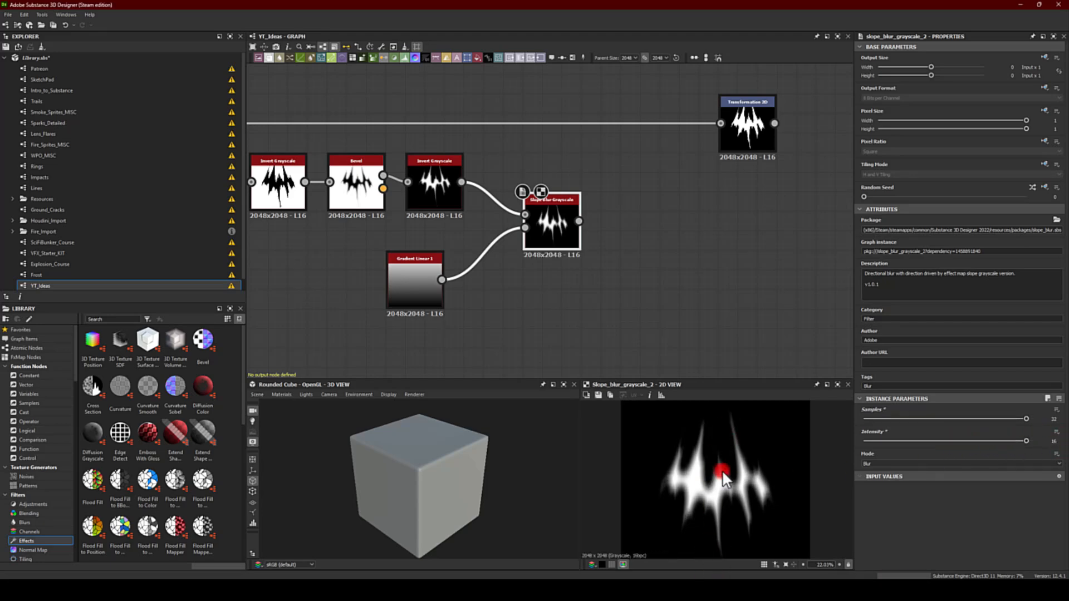
Step: Try the other Slope Blur Grayscale modes and return the Mode to Blur
{"action": "left_click", "coordinate": [889, 462]}
{"action": "left_click", "coordinate": [872, 475]}
{"action": "left_click", "coordinate": [867, 463]}
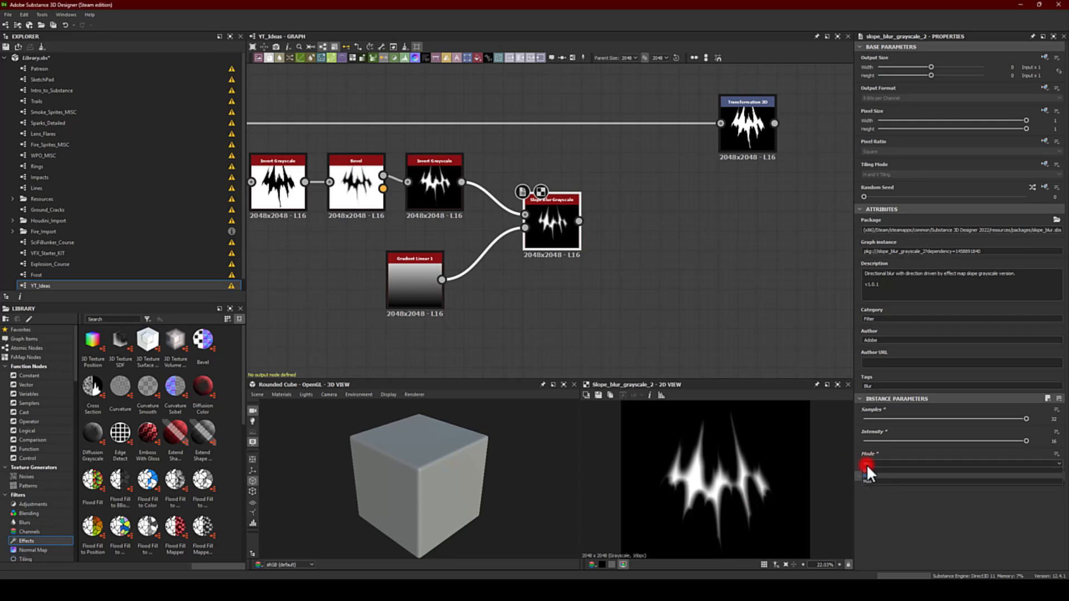
{"action": "left_click", "coordinate": [865, 480]}
{"action": "left_click", "coordinate": [866, 461]}
{"action": "left_click", "coordinate": [866, 465]}
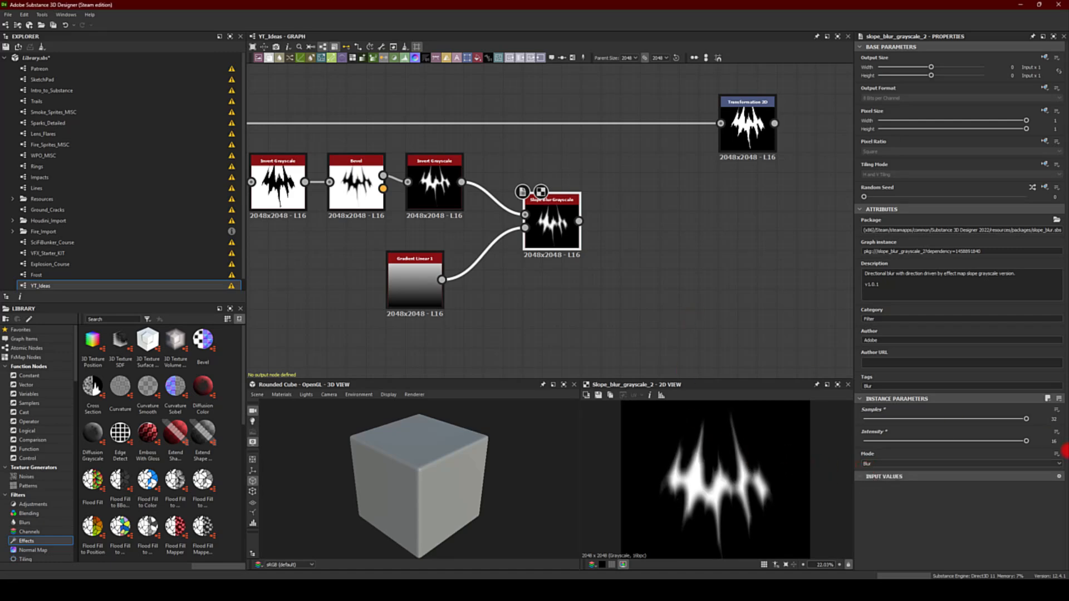
Step: Set the Slope Blur Grayscale node's Intensity to 32
{"action": "double_click", "coordinate": [1049, 441]}
{"action": "key", "text": "Return"}
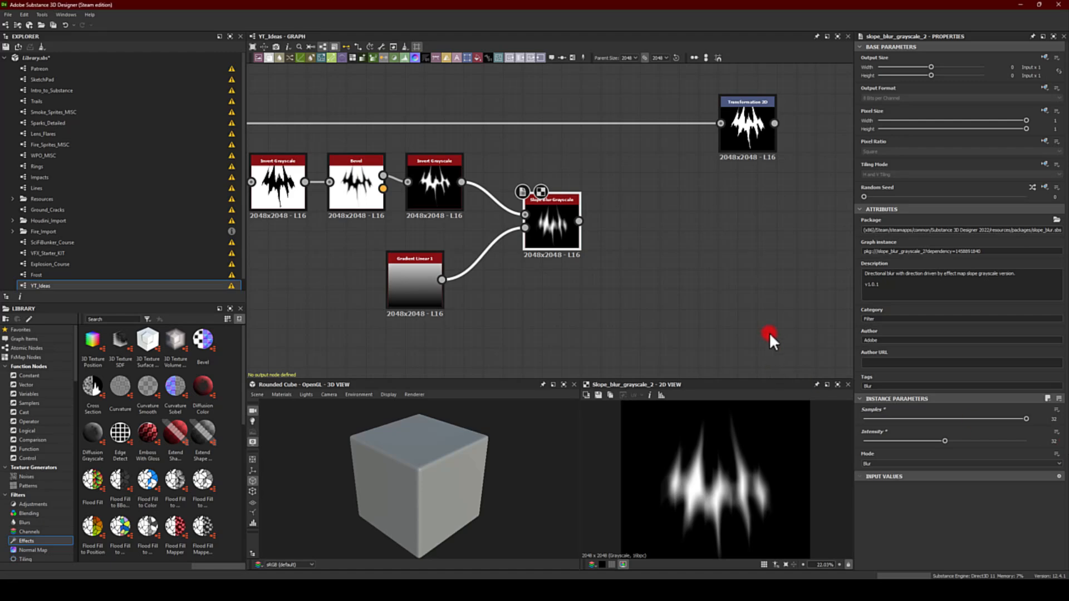
Step: Add a Radial Blur Grayscale node fed by the Slope Blur Grayscale's output
{"action": "middle_click_drag", "start_coordinate": [713, 298], "coordinate": [472, 236]}
{"action": "left_click_drag", "start_coordinate": [440, 250], "coordinate": [474, 244]}
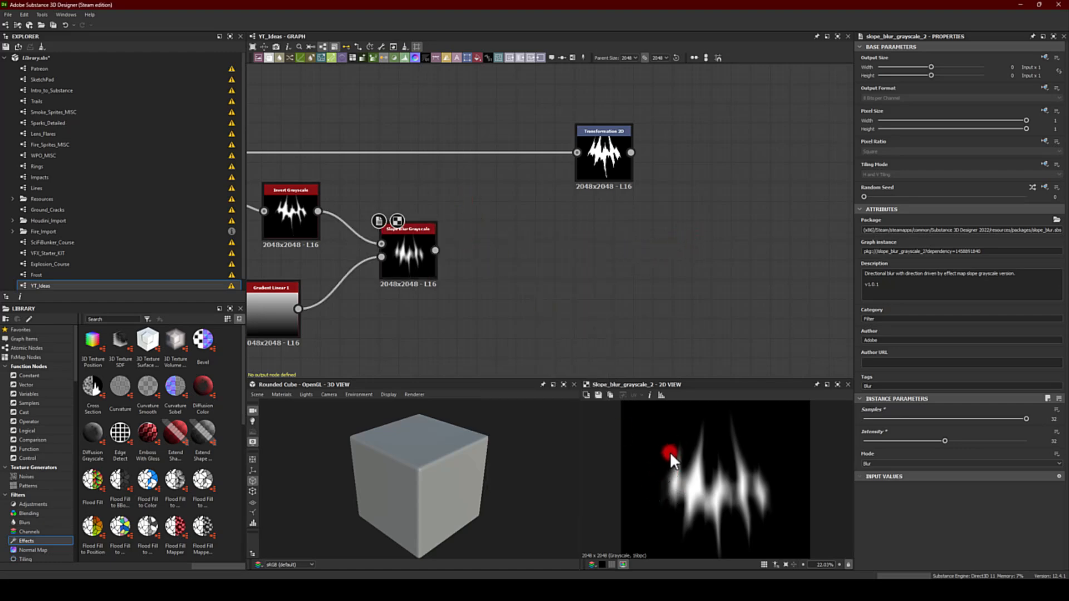
{"action": "left_click_drag", "start_coordinate": [440, 255], "coordinate": [495, 222]}
{"action": "type", "text": "radi"}
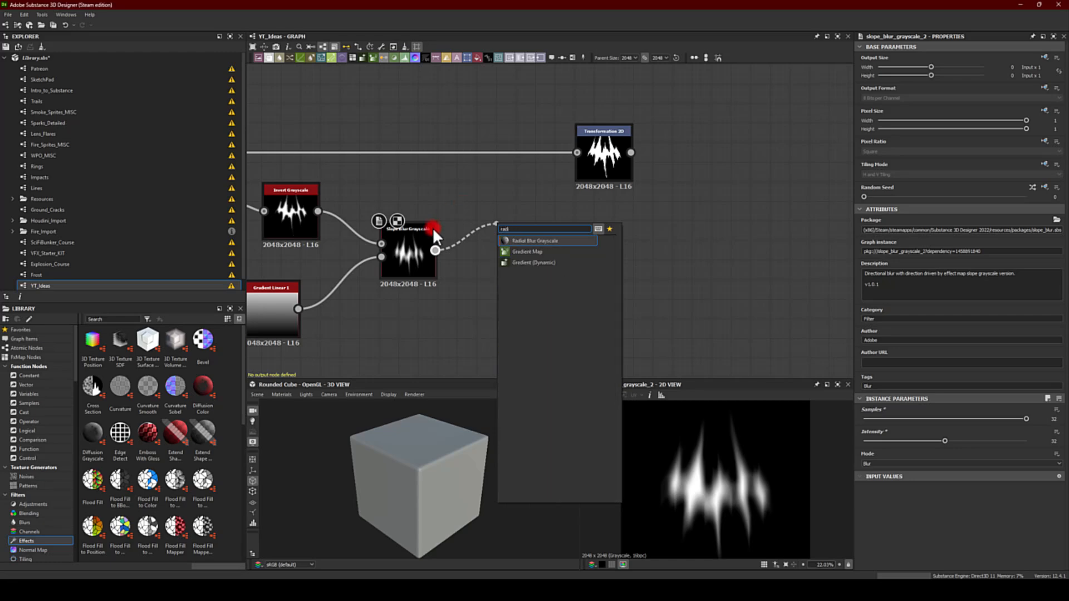
{"action": "left_click", "coordinate": [532, 241]}
{"action": "left_click_drag", "start_coordinate": [526, 230], "coordinate": [508, 209]}
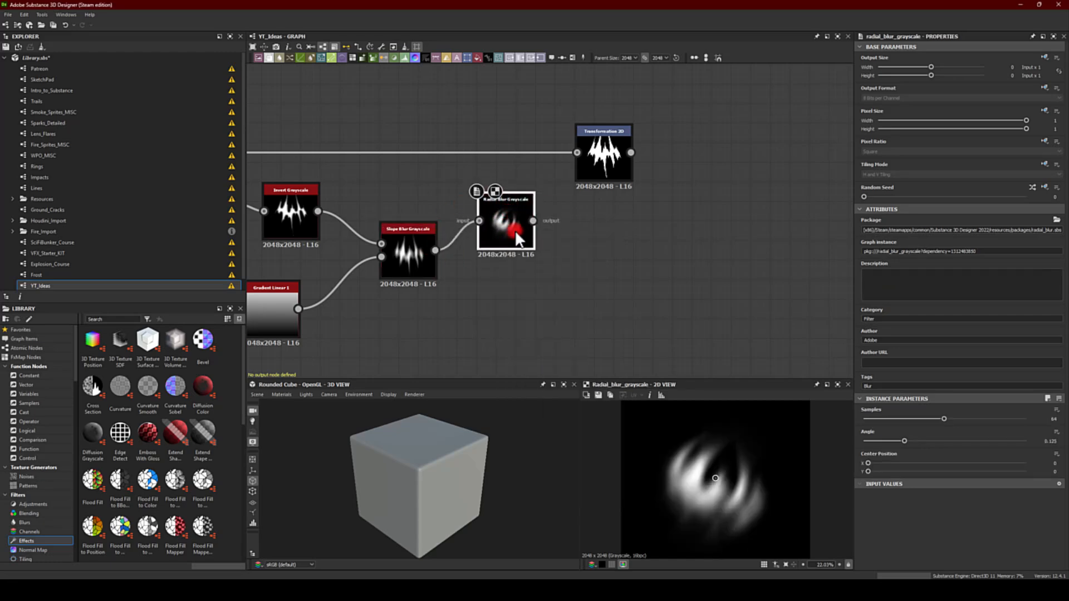
Step: Set the Radial Blur Grayscale's Samples to 128 and its Angle to 0.01
{"action": "left_click_drag", "start_coordinate": [997, 419], "coordinate": [1064, 444]}
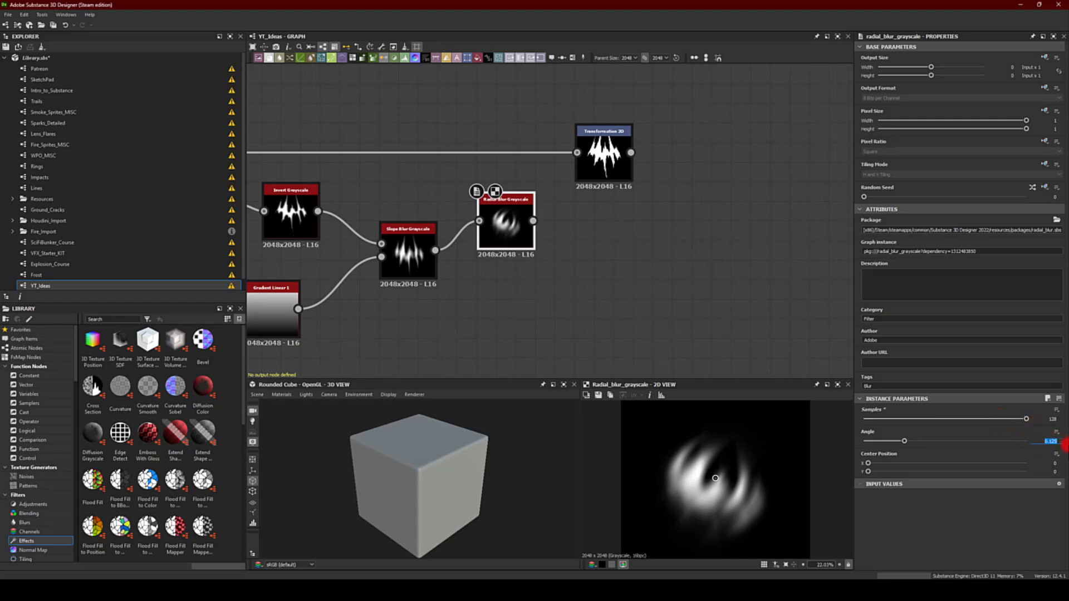
{"action": "type", "text": "11"}
{"action": "key", "text": "Return"}
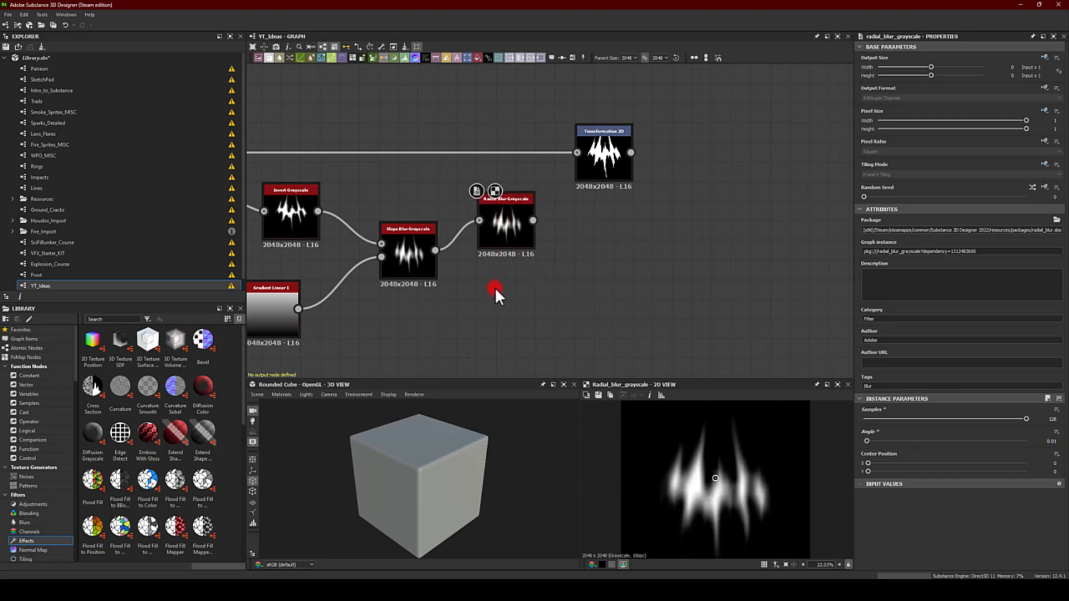
Step: Duplicate the Radial Blur Grayscale with its input link and stack both copies further along the graph
{"action": "key", "text": "ctrl+shift+d"}
{"action": "left_click_drag", "start_coordinate": [539, 245], "coordinate": [496, 333]}
{"action": "left_click_drag", "start_coordinate": [467, 227], "coordinate": [622, 330]}
{"action": "left_click", "coordinate": [579, 218]}
Step: Insert a Transformation 2D node after the Slope Blur Grayscale and route its output into both Radial Blur Grayscale nodes
{"action": "left_click_drag", "start_coordinate": [435, 250], "coordinate": [491, 225]}
{"action": "type", "text": "tra"}
{"action": "key", "text": "Return"}
{"action": "left_click", "coordinate": [542, 229]}
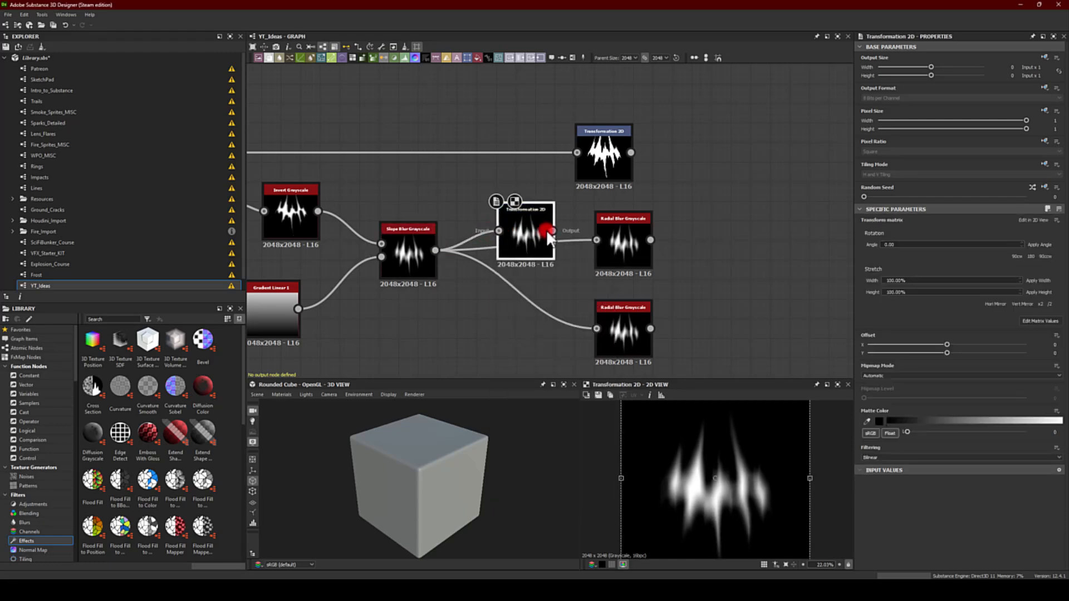
{"action": "mouse_move", "coordinate": [603, 244]}
{"action": "left_mouse_down"}
{"action": "mouse_move", "coordinate": [609, 340]}
{"action": "mouse_move", "coordinate": [598, 329]}
{"action": "left_mouse_up"}
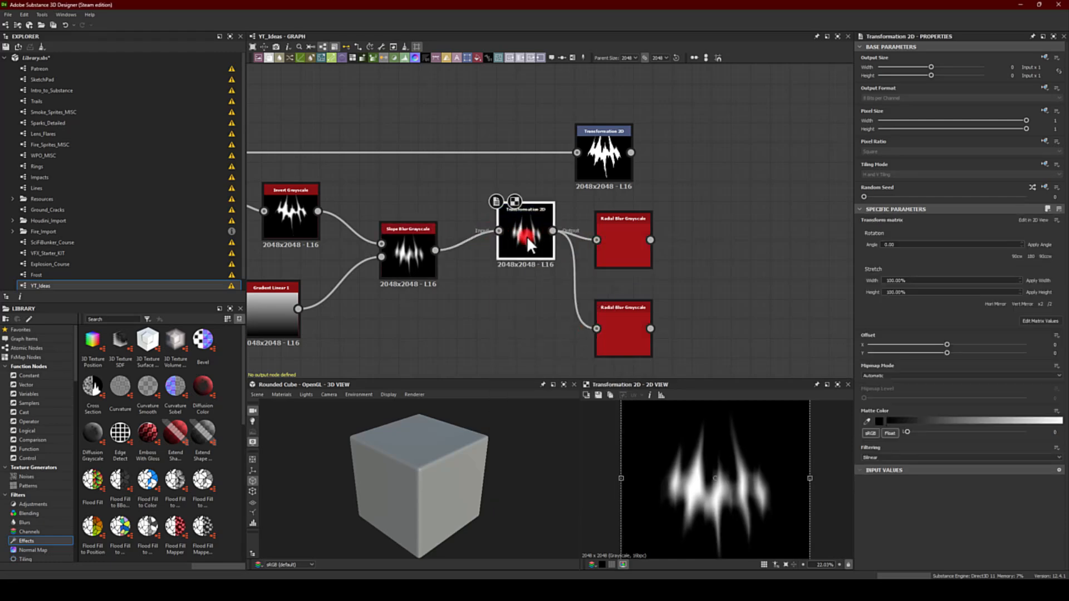
Step: Rotate the new Transformation 2D in 90° turns until the longest spike points right, and place the node beside the Slope Blur Grayscale
{"action": "left_click", "coordinate": [966, 165]}
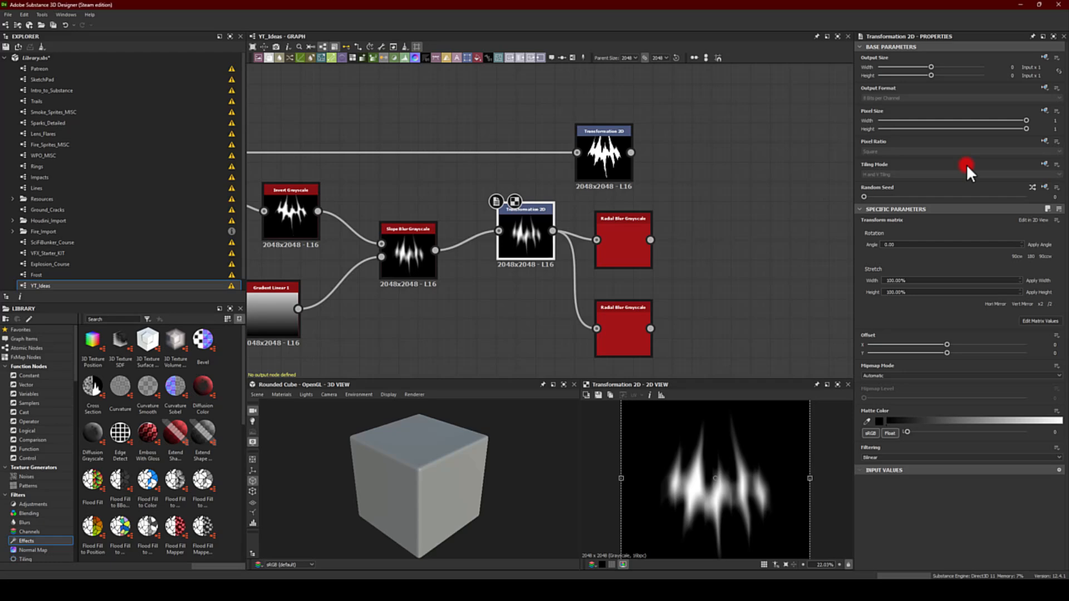
{"action": "left_click", "coordinate": [1014, 255]}
{"action": "left_click", "coordinate": [915, 248]}
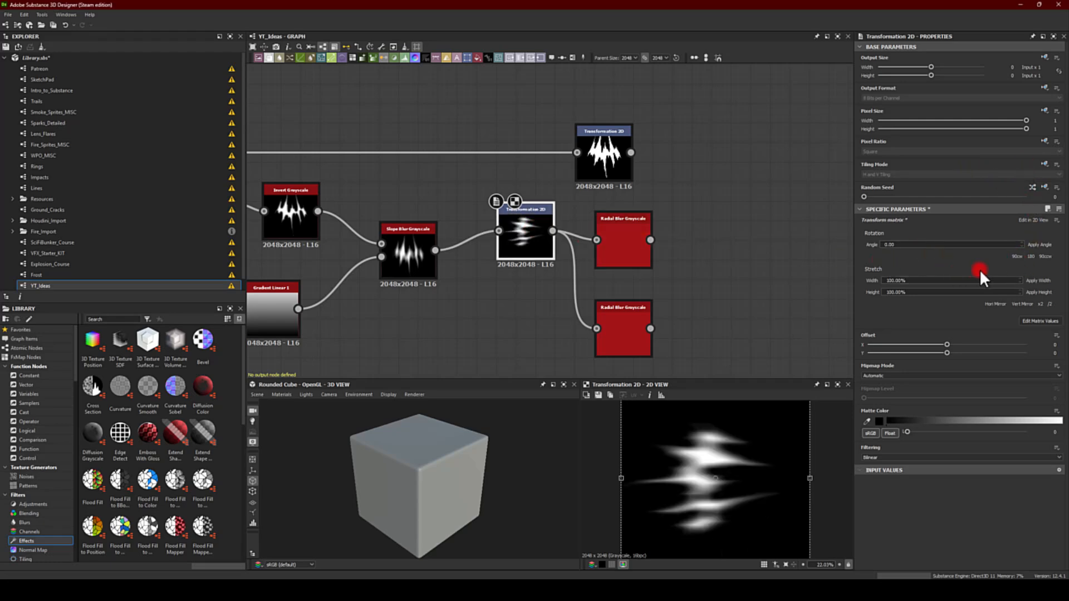
{"action": "left_click", "coordinate": [1018, 256]}
{"action": "left_click_drag", "start_coordinate": [515, 229], "coordinate": [476, 248]}
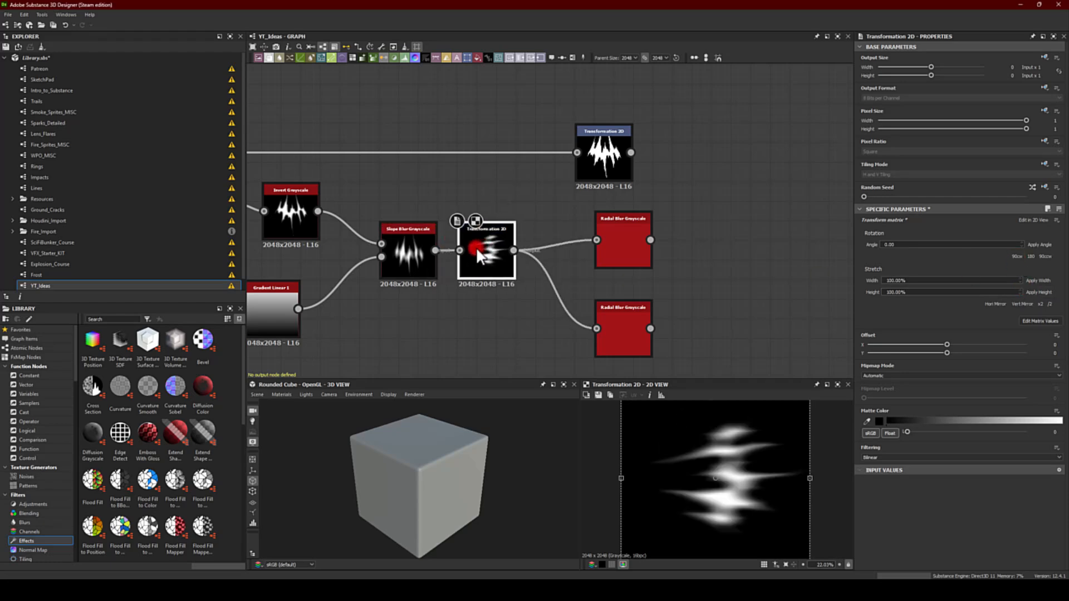
Step: Set the lower Radial Blur Grayscale's Angle to -0.01
{"action": "left_click", "coordinate": [620, 240]}
{"action": "left_click", "coordinate": [629, 320]}
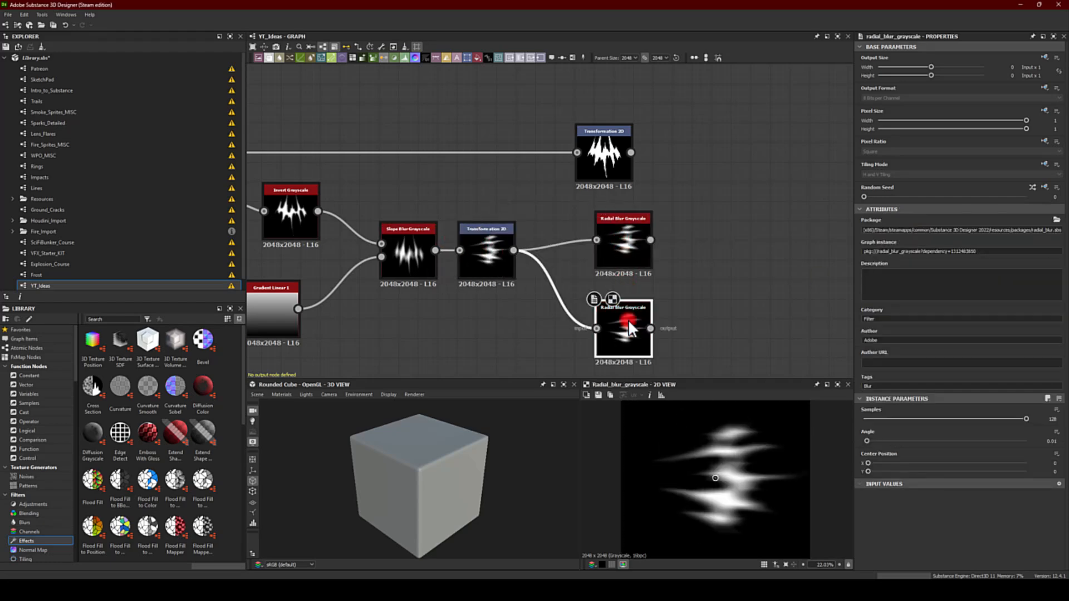
{"action": "left_click", "coordinate": [1044, 439]}
{"action": "type", "text": "-"}
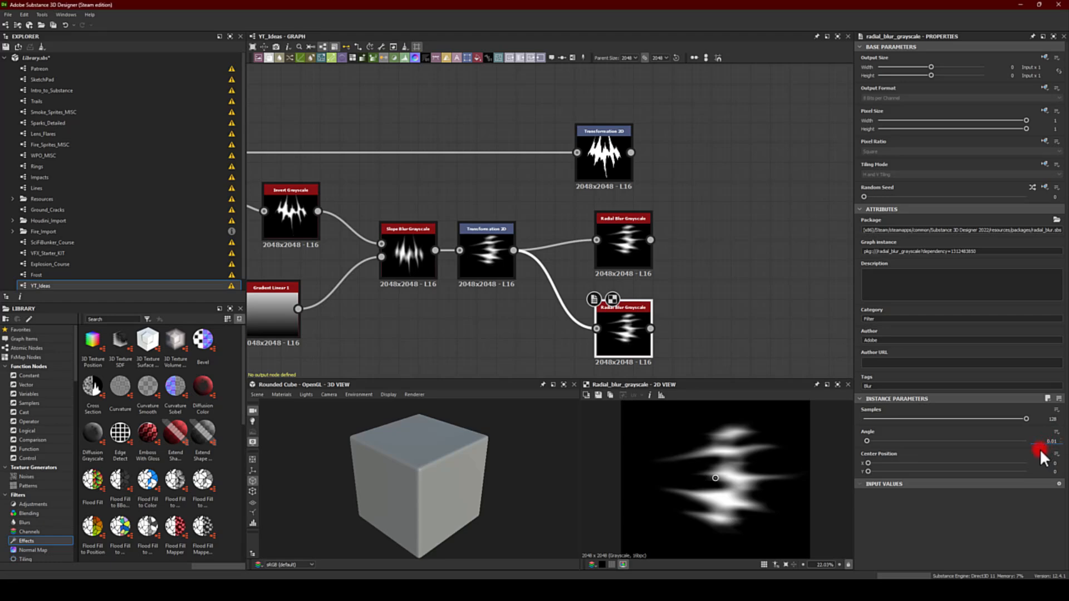
{"action": "key", "text": "Return"}
Step: Combine the upper and lower Radial Blur Grayscale outputs as foreground and background of a new Blend node set to Max (Lighten)
{"action": "middle_click_drag", "start_coordinate": [645, 273], "coordinate": [523, 253]}
{"action": "left_click_drag", "start_coordinate": [527, 310], "coordinate": [584, 261]}
{"action": "type", "text": "bl"}
{"action": "left_click", "coordinate": [599, 279]}
{"action": "left_click_drag", "start_coordinate": [526, 220], "coordinate": [627, 270]}
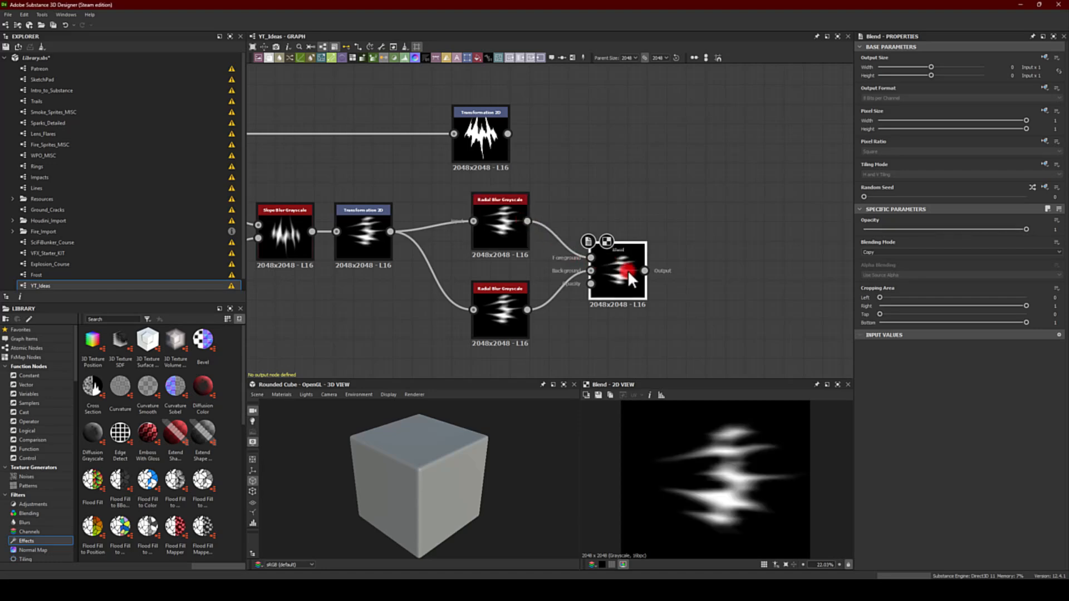
{"action": "left_click", "coordinate": [875, 255]}
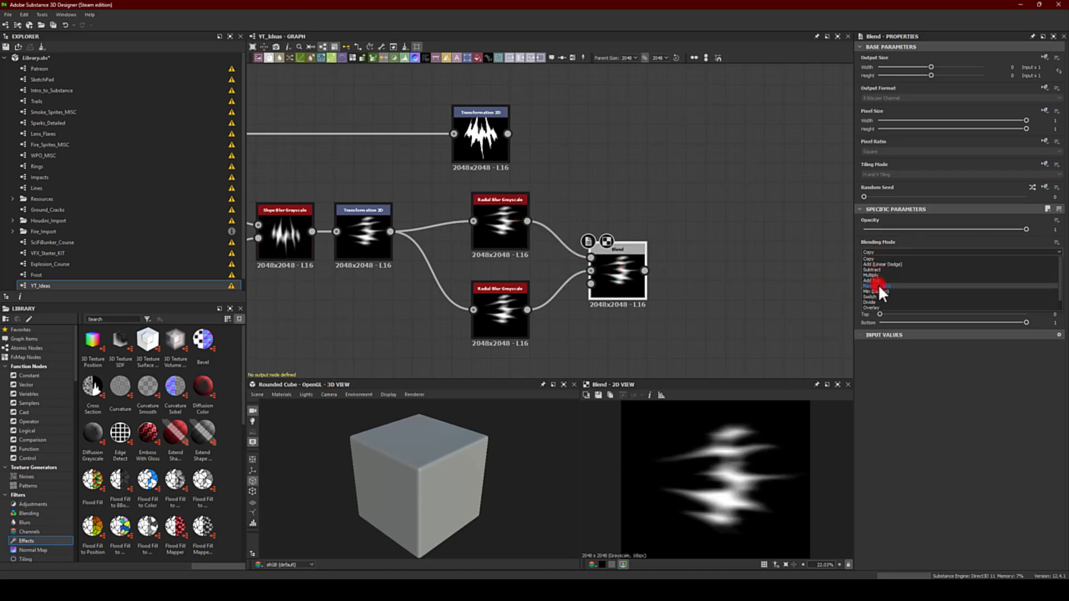
{"action": "left_click", "coordinate": [878, 285]}
{"action": "middle_click_drag", "start_coordinate": [632, 197], "coordinate": [570, 236]}
{"action": "left_click_drag", "start_coordinate": [547, 305], "coordinate": [525, 302]}
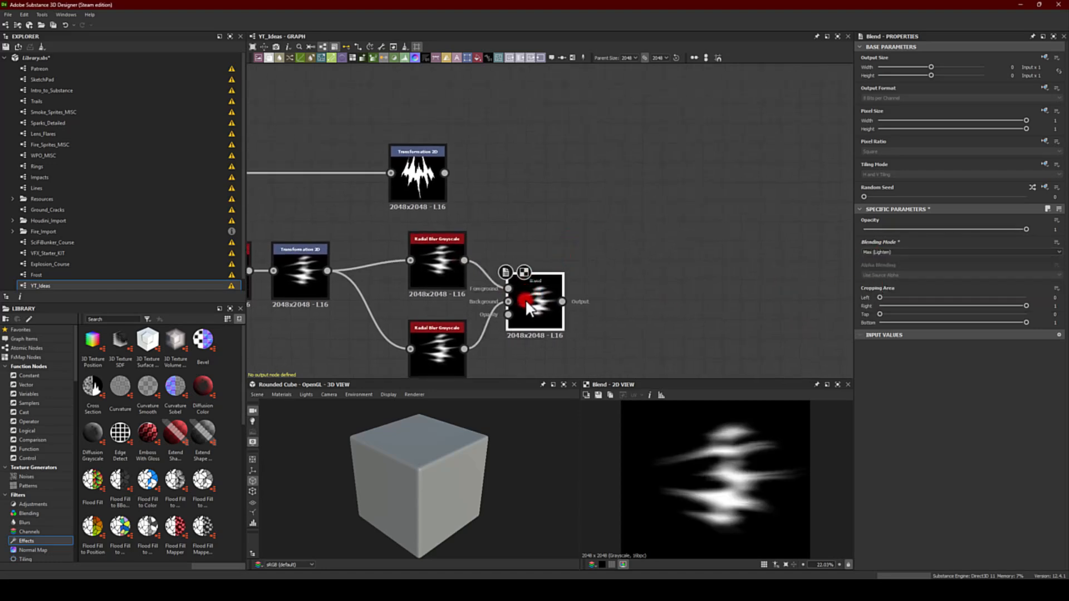
Step: Align the sharp-spike Transformation 2D above the radial blurs and rotate it in 90° turns to match the blurred branch
{"action": "left_click_drag", "start_coordinate": [436, 169], "coordinate": [455, 171]}
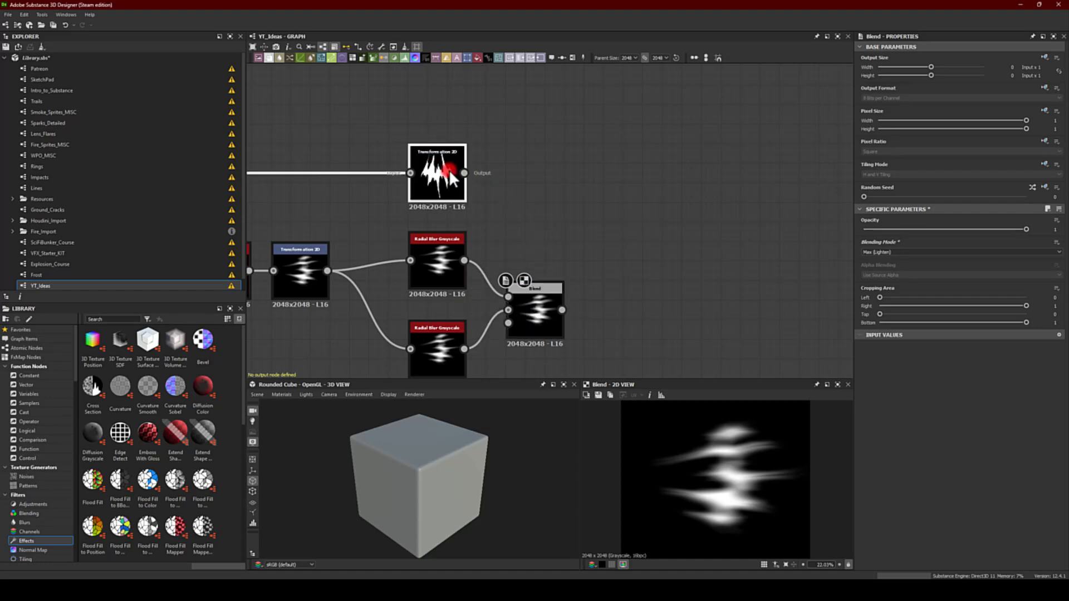
{"action": "left_click", "coordinate": [1015, 256]}
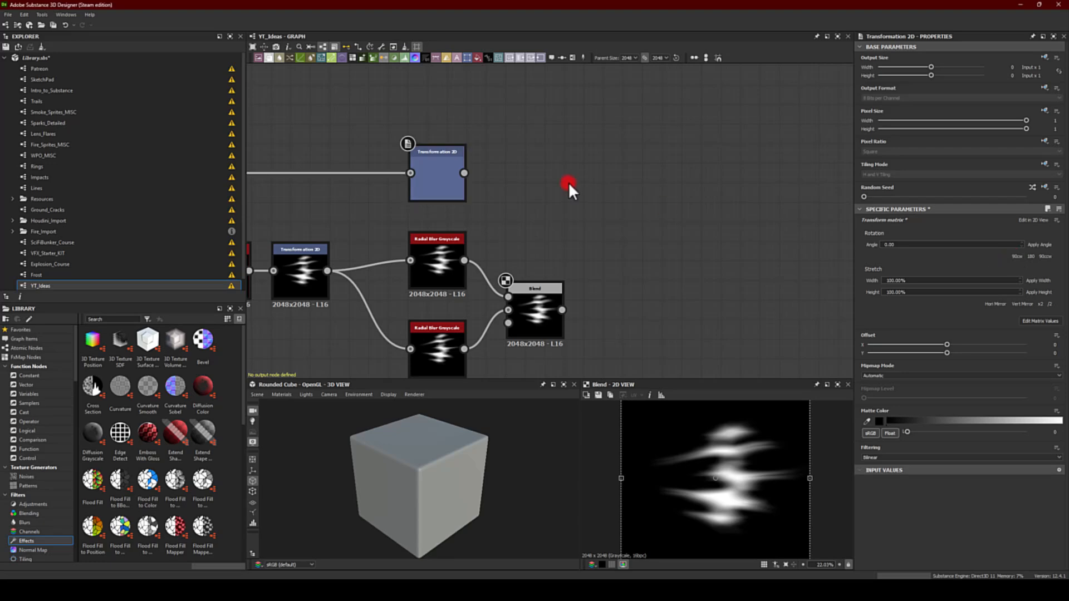
{"action": "double_click", "coordinate": [435, 164]}
Step: Blend the sharp-spike Transformation 2D as foreground over the first Blend in a new Blend node using Max (Lighten)
{"action": "left_click_drag", "start_coordinate": [464, 173], "coordinate": [611, 238]}
{"action": "type", "text": "bl"}
{"action": "left_click", "coordinate": [643, 260]}
{"action": "left_click_drag", "start_coordinate": [562, 310], "coordinate": [601, 230]}
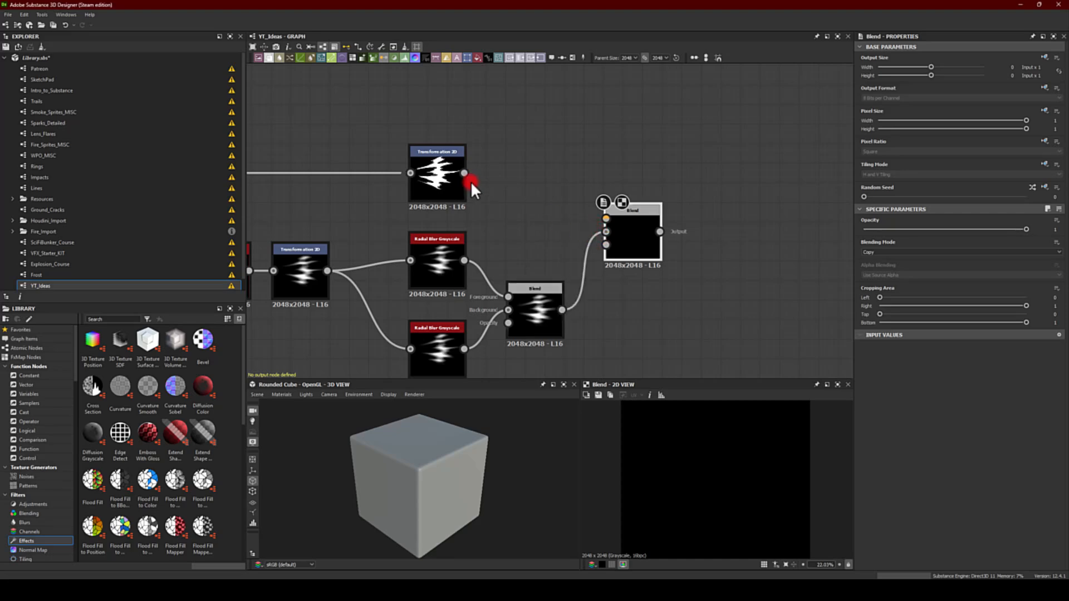
{"action": "left_click_drag", "start_coordinate": [469, 173], "coordinate": [607, 218]}
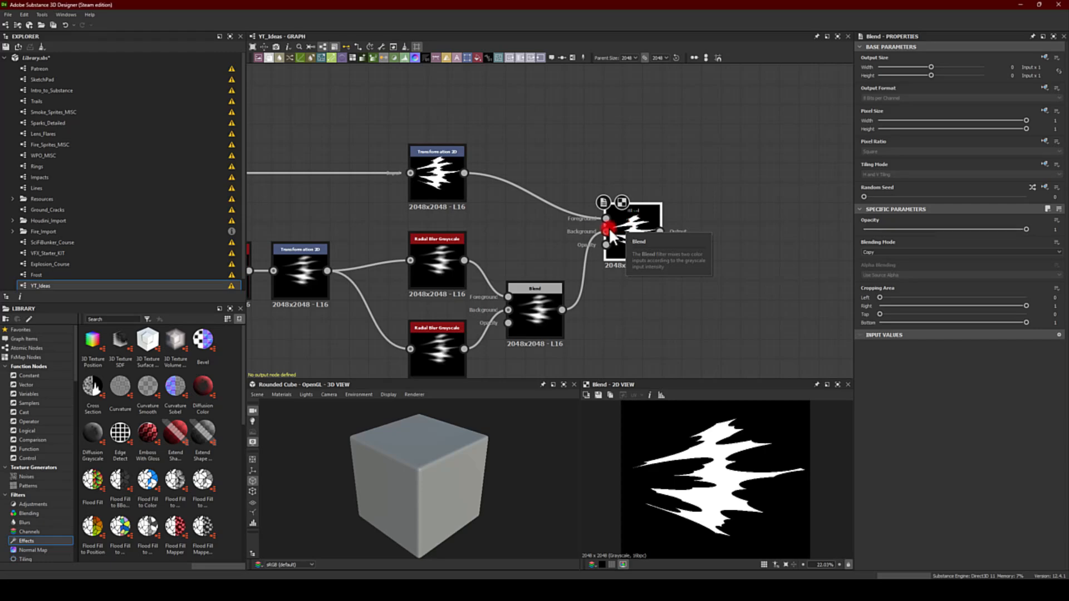
{"action": "left_click", "coordinate": [890, 252]}
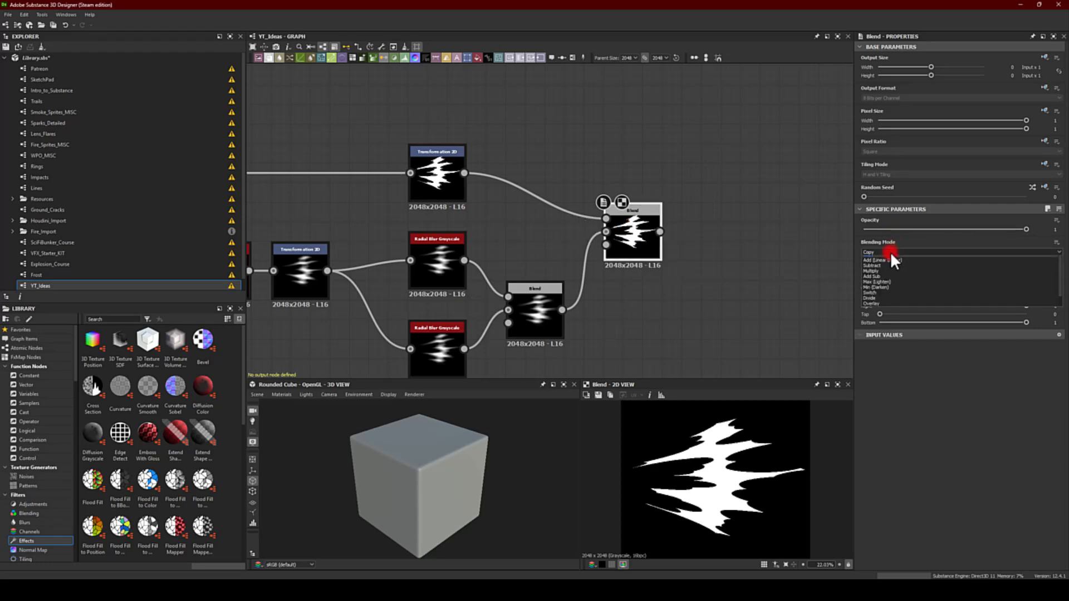
{"action": "left_click", "coordinate": [876, 282]}
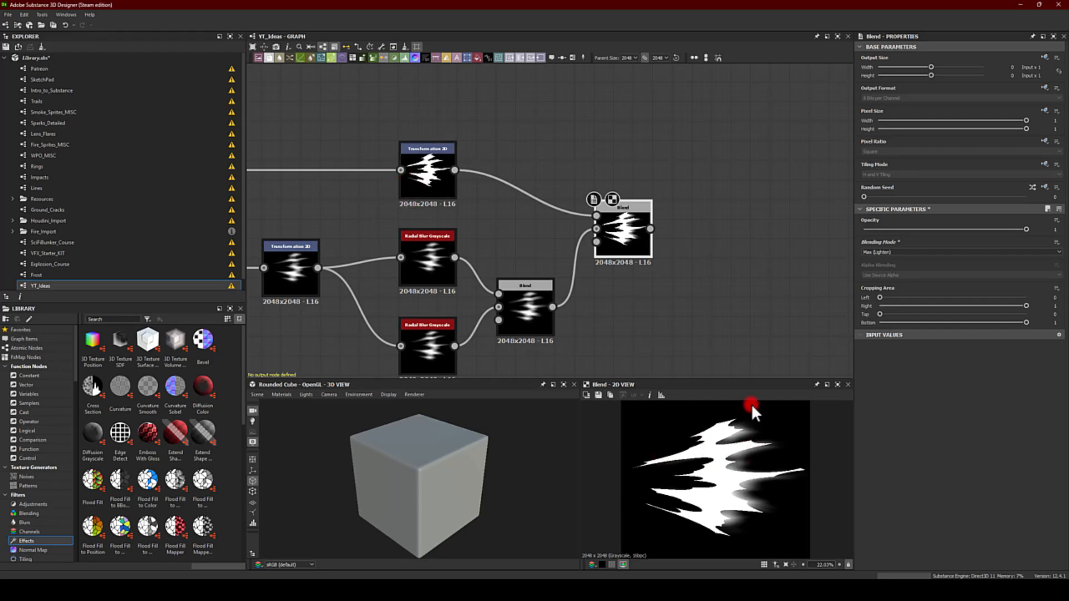
Step: Scale the upper Transformation 2D's image down slightly and shift it to the right within the blurred spikes
{"action": "left_click", "coordinate": [419, 163]}
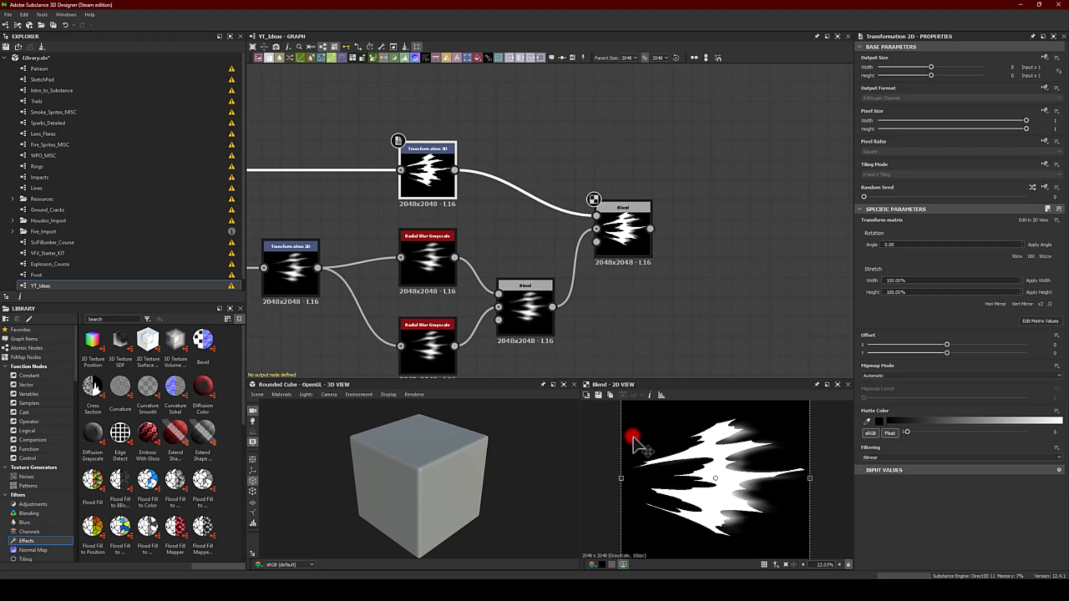
{"action": "scroll", "coordinate": [631, 456], "scroll_direction": "down", "scroll_amount": 2}
{"action": "left_click_drag", "start_coordinate": [653, 546], "coordinate": [662, 537]}
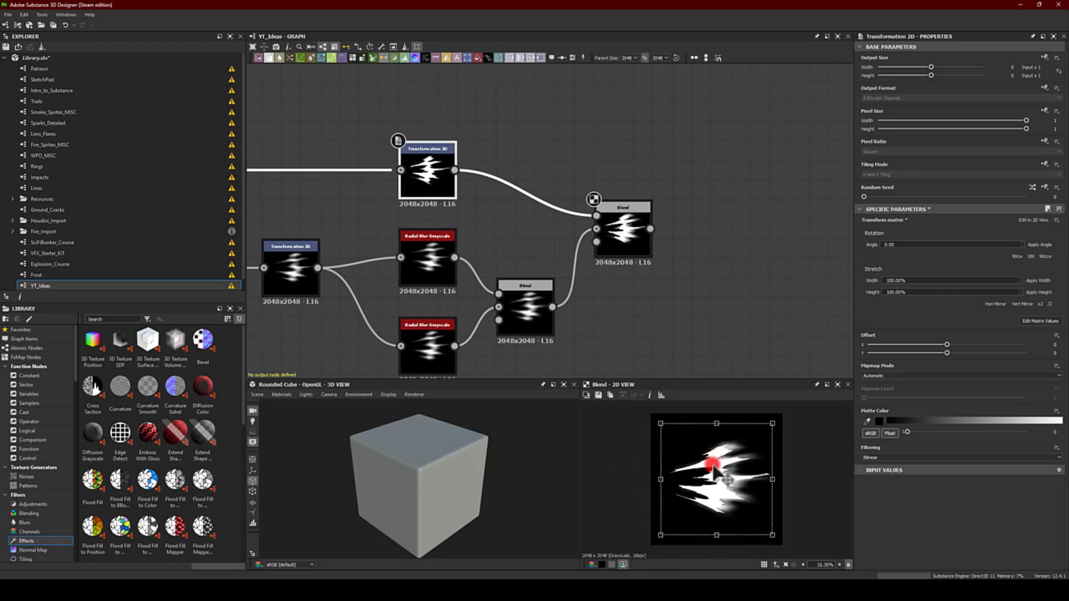
{"action": "mouse_move", "coordinate": [713, 462]}
{"action": "left_mouse_down"}
{"action": "mouse_move", "coordinate": [724, 471]}
{"action": "mouse_move", "coordinate": [718, 536]}
{"action": "mouse_move", "coordinate": [723, 468]}
{"action": "left_mouse_up"}
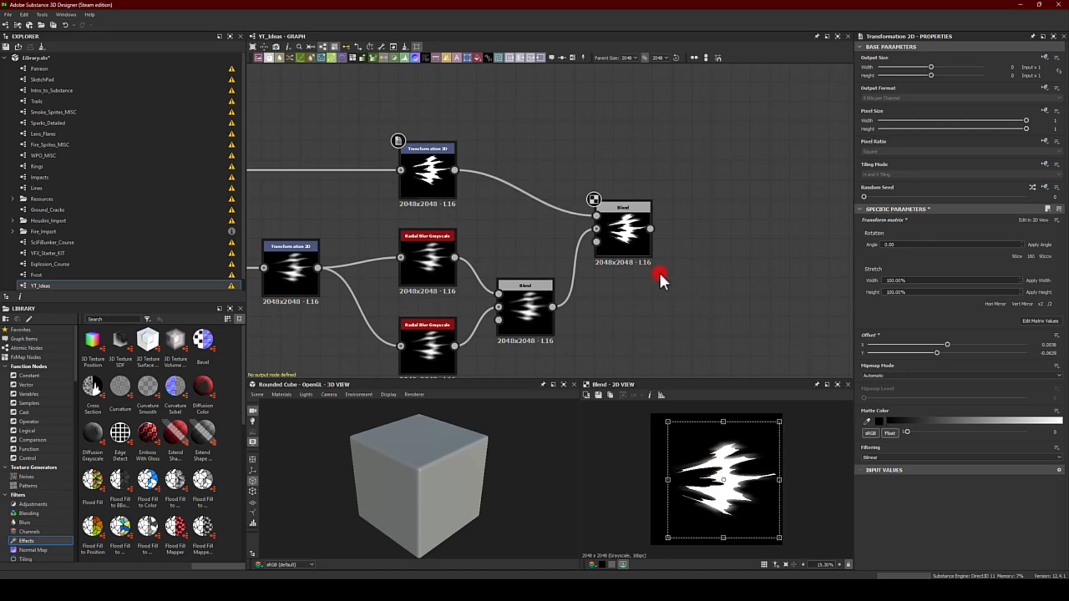
Step: Set the final Blend node's Opacity to 0.7
{"action": "left_click", "coordinate": [630, 216]}
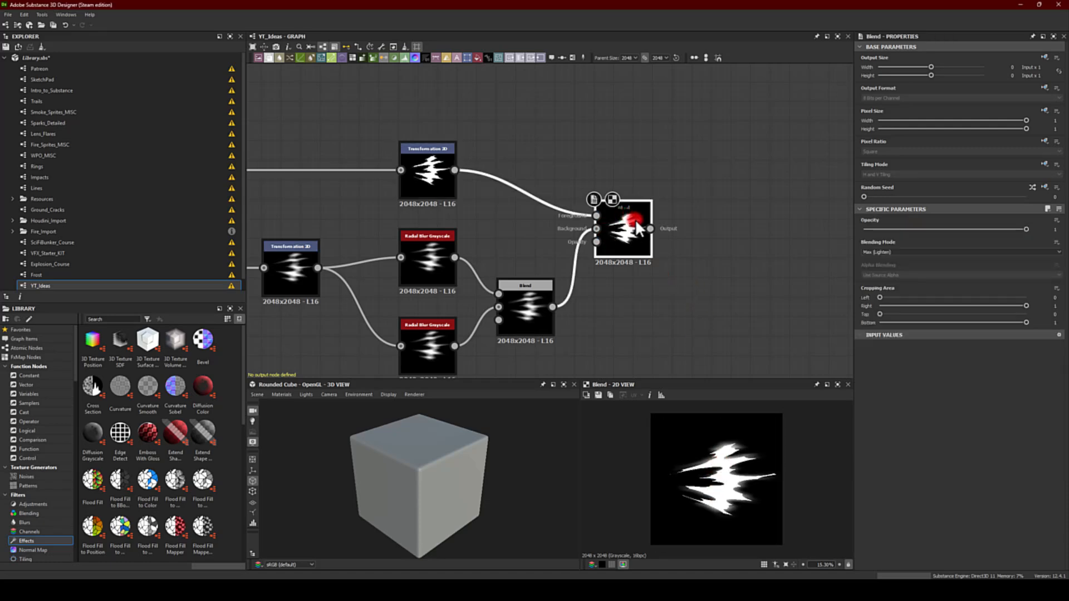
{"action": "left_click_drag", "start_coordinate": [1018, 227], "coordinate": [973, 229]}
{"action": "double_click", "coordinate": [1050, 229]}
{"action": "type", "text": "0.7"}
{"action": "key", "text": "Return"}
Step: Add a Blur HQ Grayscale node fed by the final Blend's output
{"action": "middle_click_drag", "start_coordinate": [693, 111], "coordinate": [413, 86]}
{"action": "scroll", "coordinate": [376, 173], "scroll_direction": "up", "scroll_amount": 2}
{"action": "middle_click_drag", "start_coordinate": [377, 169], "coordinate": [446, 150]}
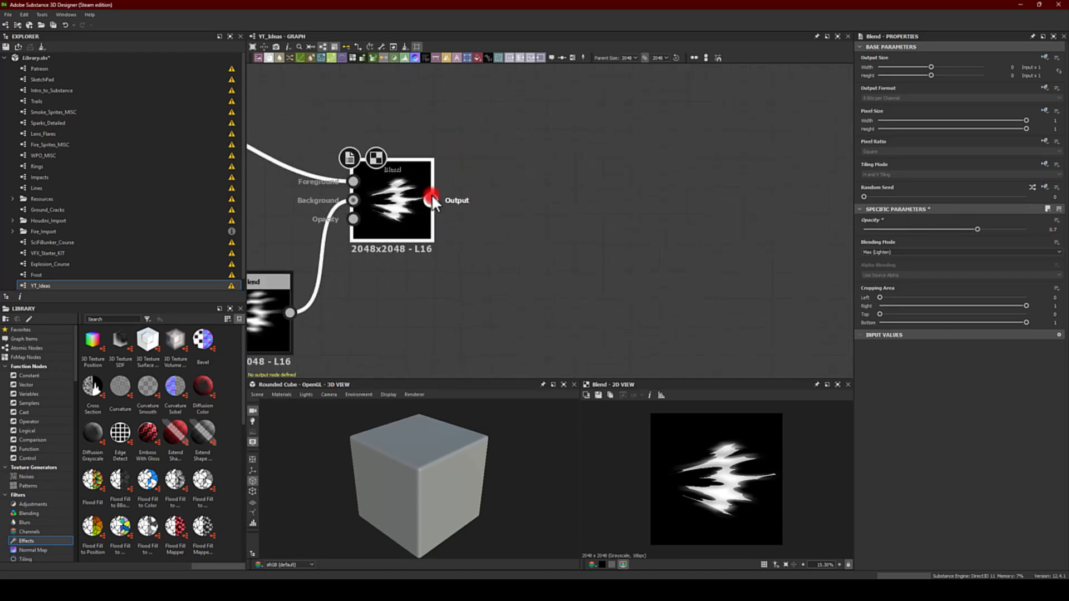
{"action": "left_click_drag", "start_coordinate": [432, 195], "coordinate": [494, 200]}
{"action": "type", "text": "blur"}
{"action": "left_click", "coordinate": [520, 228]}
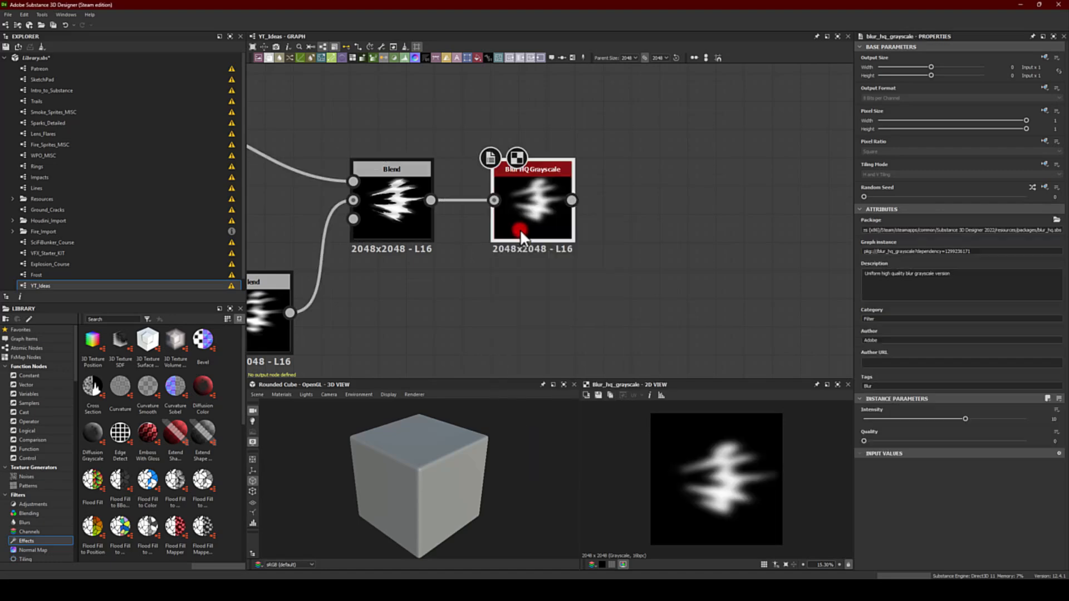
Step: Set the Blur HQ Grayscale's Intensity to 1 and its Quality to 1
{"action": "left_click_drag", "start_coordinate": [888, 418], "coordinate": [862, 418]}
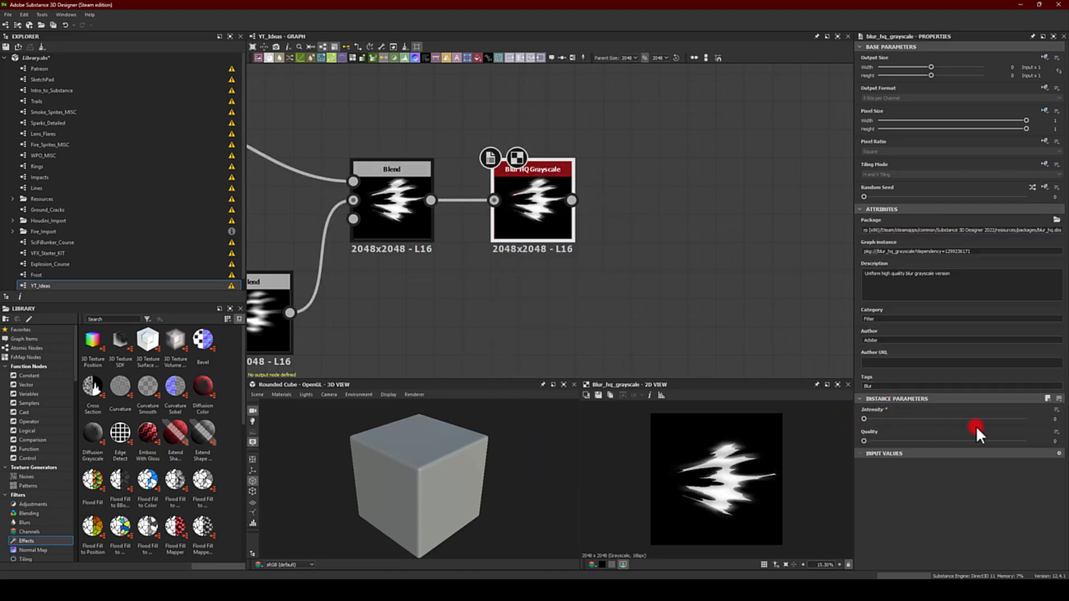
{"action": "left_click_drag", "start_coordinate": [1042, 421], "coordinate": [1061, 421]}
{"action": "type", "text": "1"}
{"action": "key", "text": "Return"}
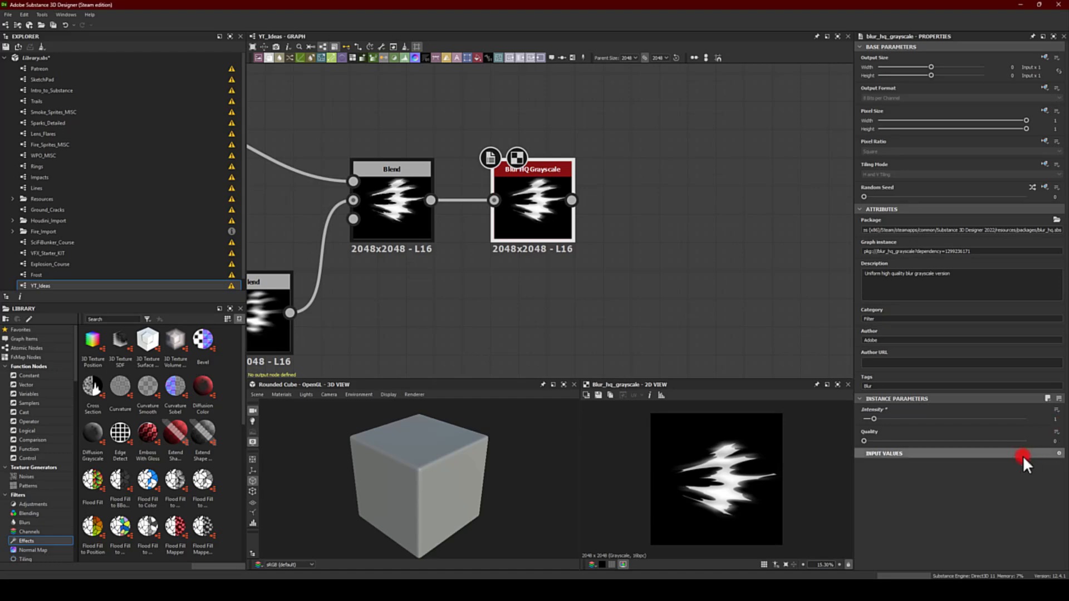
{"action": "left_click_drag", "start_coordinate": [869, 441], "coordinate": [1035, 440]}
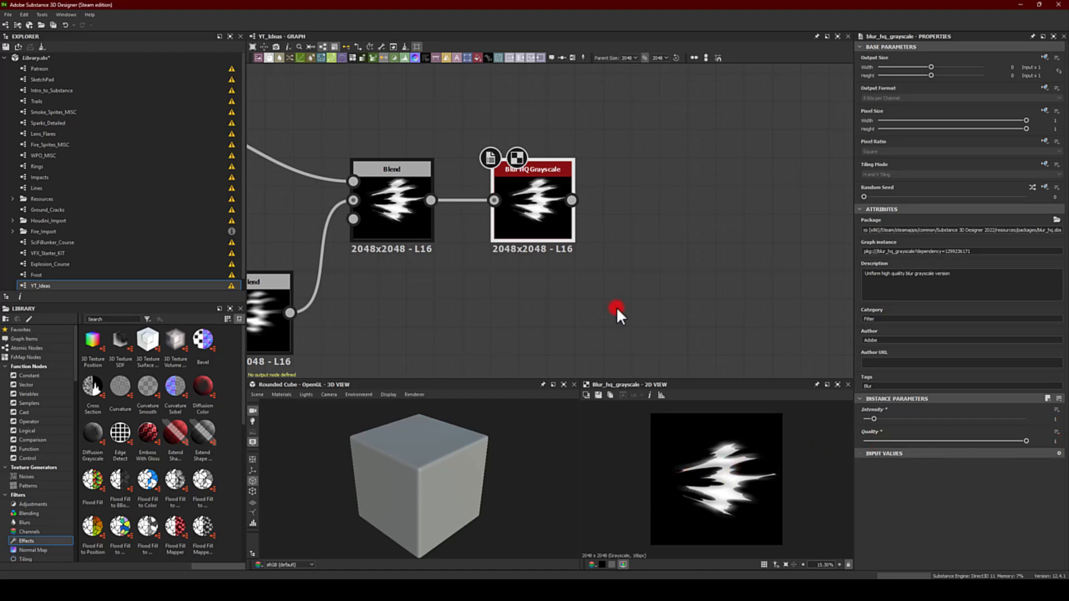
{"action": "middle_click_drag", "start_coordinate": [643, 219], "coordinate": [592, 273]}
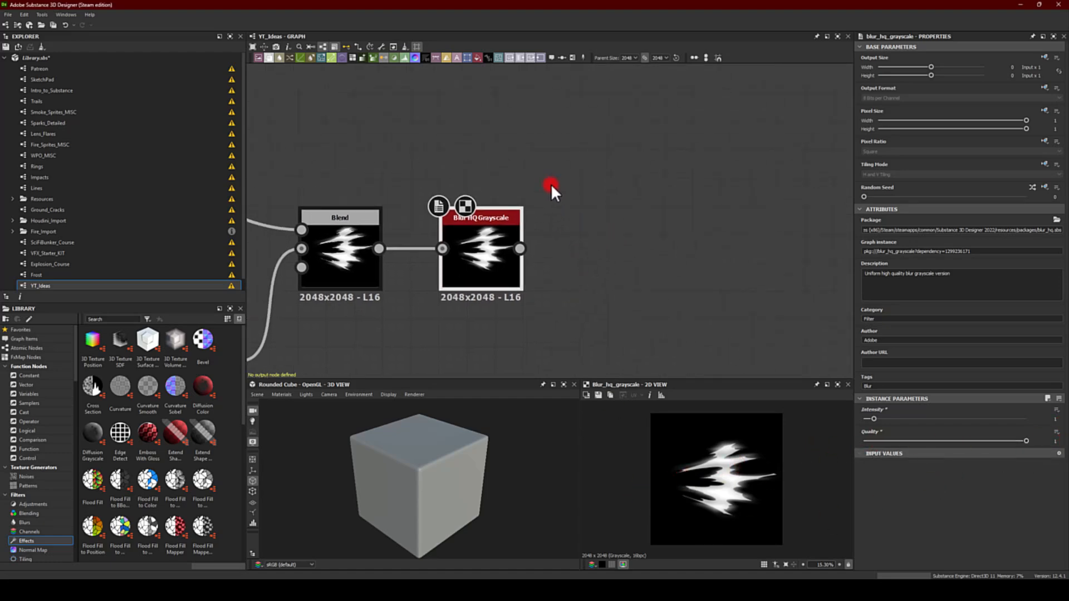
Step: Add a Directional Blur node fed by the Blur HQ Grayscale's output and set its Intensity to 20
{"action": "middle_click_drag", "start_coordinate": [584, 189], "coordinate": [548, 217]}
{"action": "left_click_drag", "start_coordinate": [482, 277], "coordinate": [574, 221]}
{"action": "type", "text": "dire"}
{"action": "key", "text": "Return"}
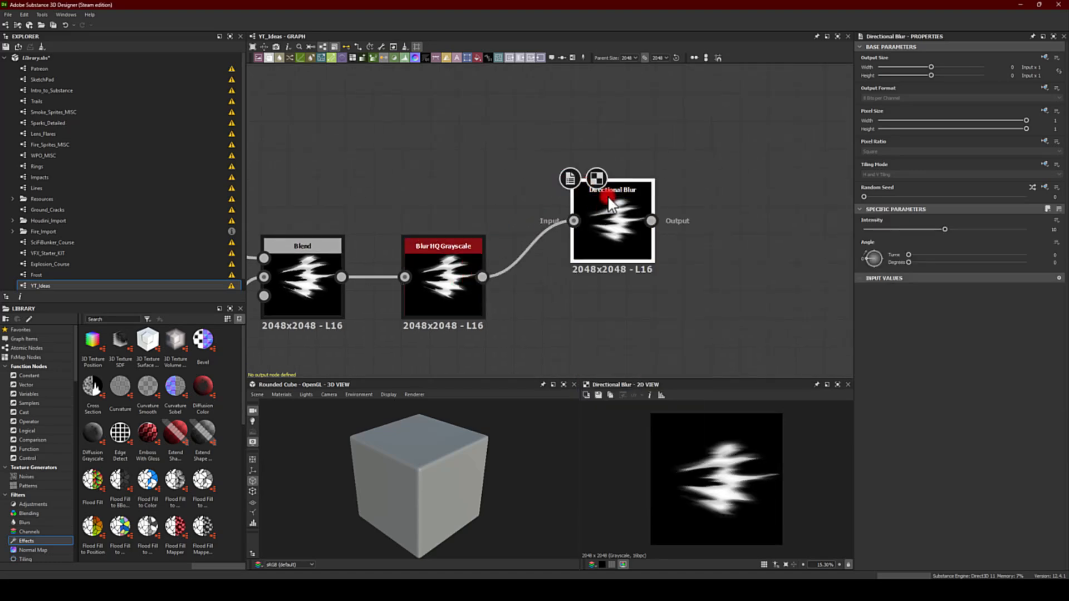
{"action": "left_click_drag", "start_coordinate": [616, 220], "coordinate": [559, 277]}
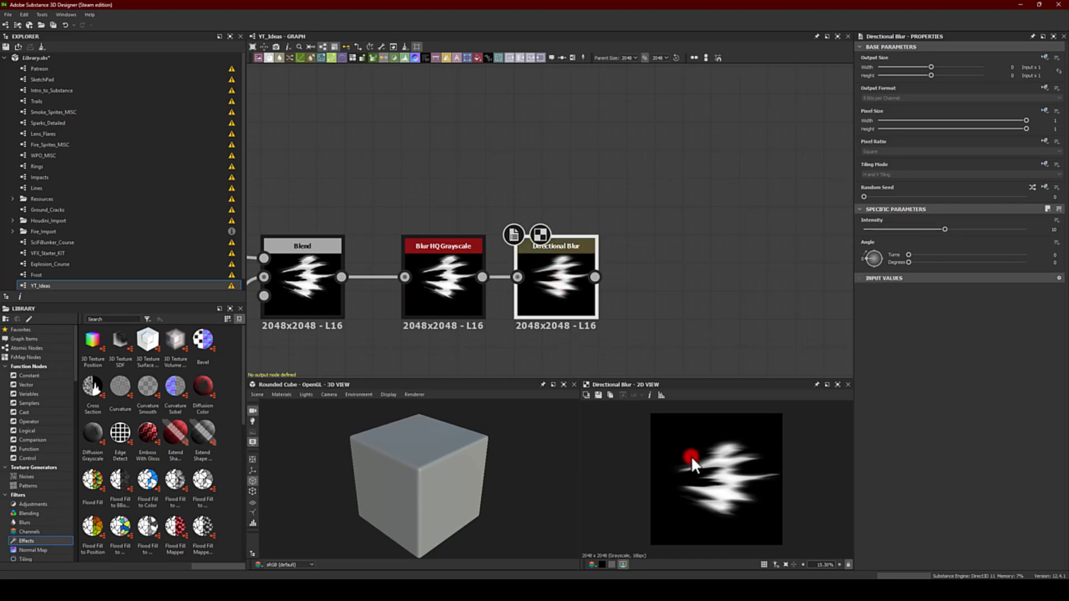
{"action": "left_click_drag", "start_coordinate": [945, 229], "coordinate": [1033, 229]}
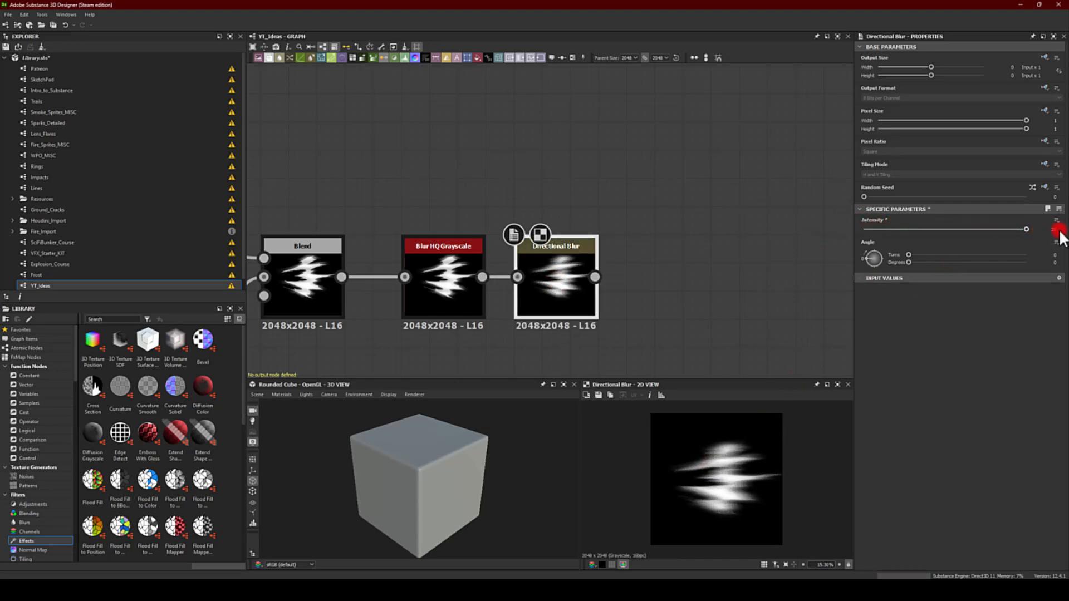
{"action": "middle_click_drag", "start_coordinate": [736, 141], "coordinate": [654, 105]}
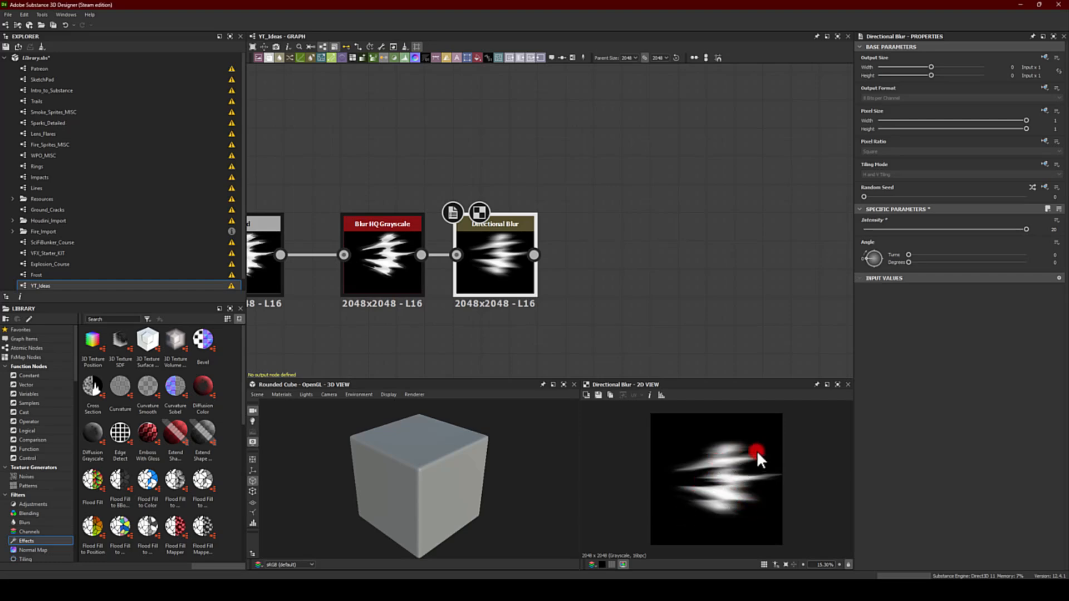
{"action": "middle_click_drag", "start_coordinate": [664, 169], "coordinate": [605, 163]}
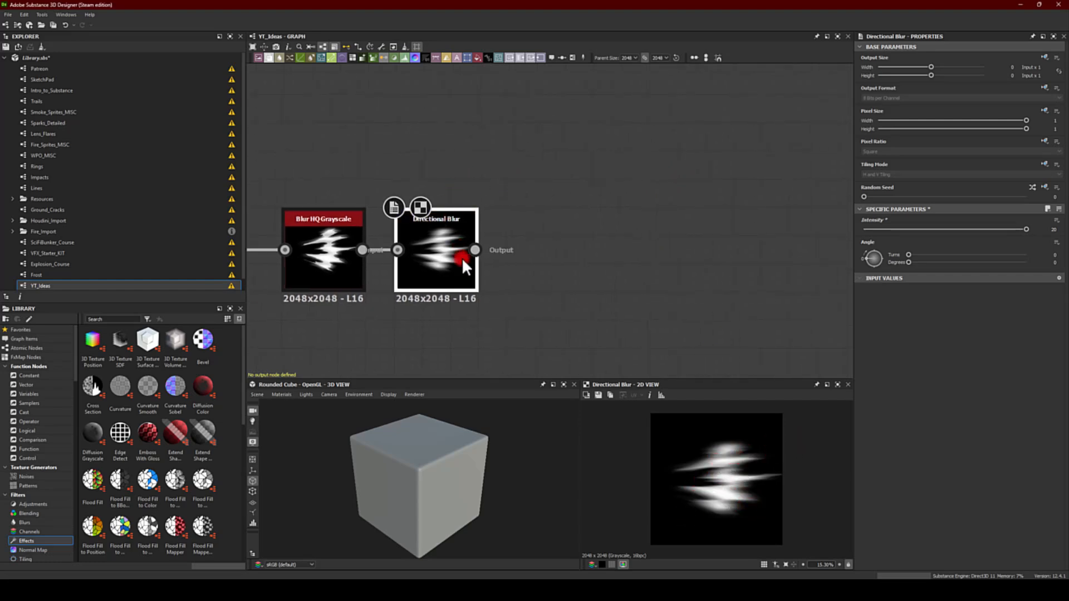
Step: Add a Transformation 2D node after the Directional Blur and duplicate it, placing the copy below, both fed by the blur
{"action": "left_click_drag", "start_coordinate": [477, 250], "coordinate": [592, 229]}
{"action": "type", "text": "tra"}
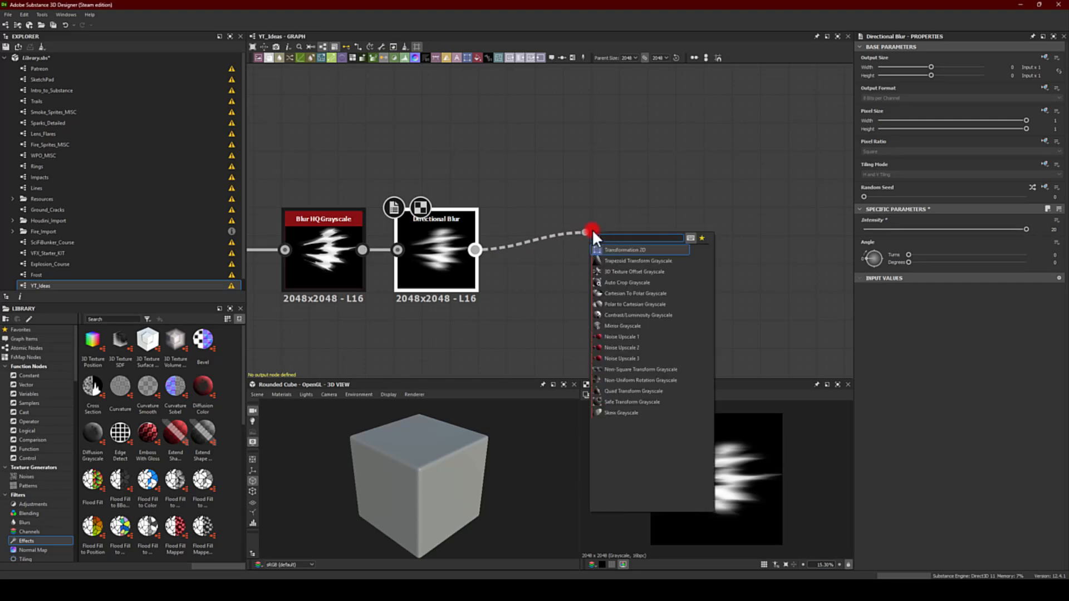
{"action": "key", "text": "Return"}
{"action": "left_click_drag", "start_coordinate": [624, 222], "coordinate": [639, 167]}
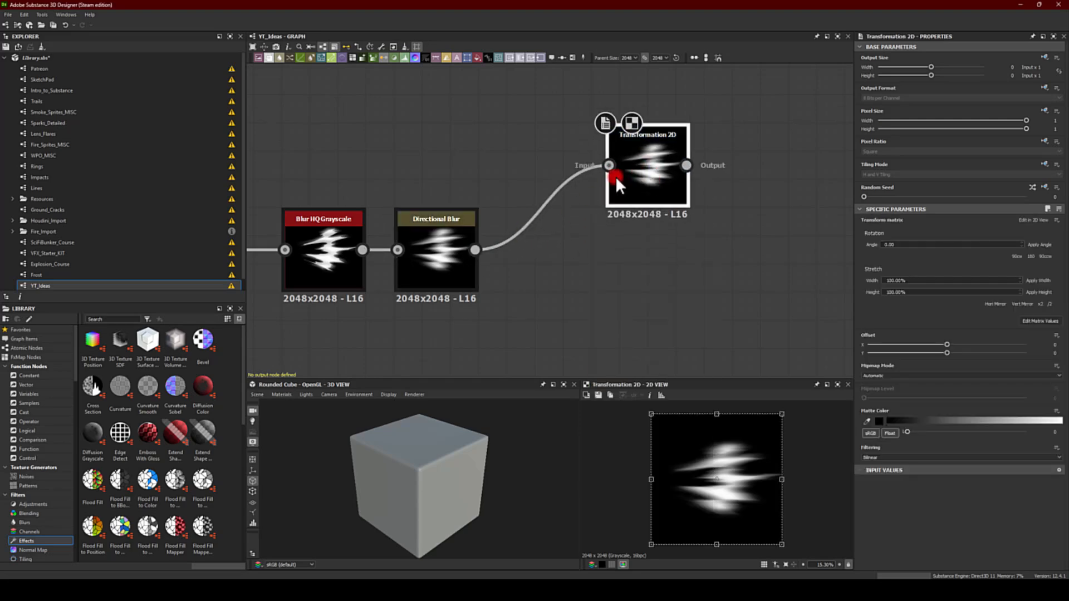
{"action": "key", "text": "ctrl+d"}
{"action": "left_click_drag", "start_coordinate": [570, 241], "coordinate": [662, 328]}
Step: Add a Blend node fed by the upper Transformation 2D and set its Blending Mode to Max (Lighten)
{"action": "left_click_drag", "start_coordinate": [670, 195], "coordinate": [760, 208]}
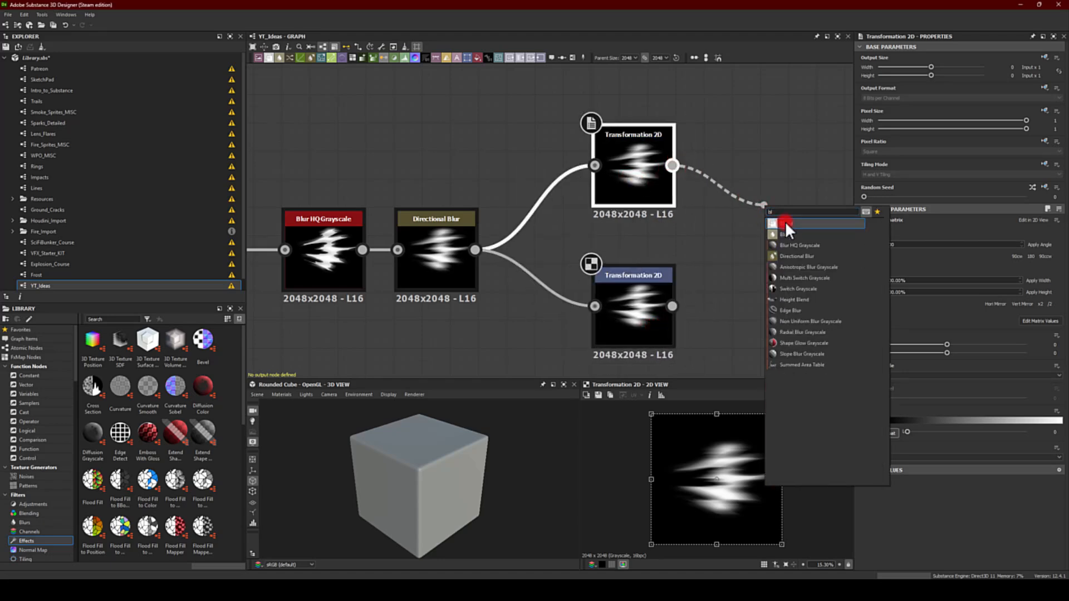
{"action": "left_click", "coordinate": [785, 222]}
{"action": "left_click", "coordinate": [871, 252]}
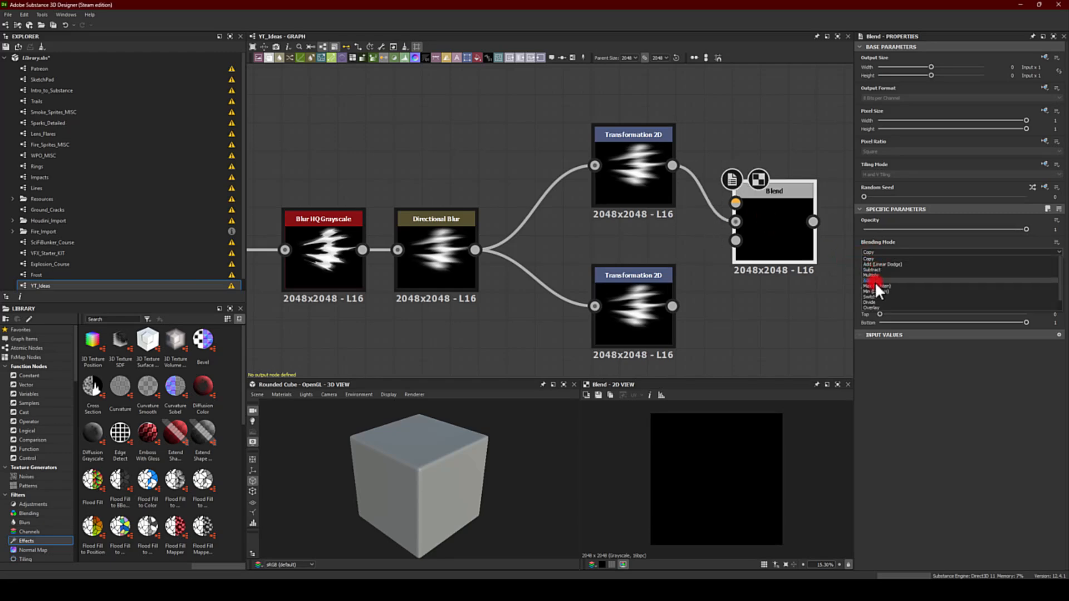
{"action": "left_click", "coordinate": [874, 286]}
Step: Squash the upper Transformation 2D's image vertically to about two thirds of its height
{"action": "middle_click_drag", "start_coordinate": [736, 297], "coordinate": [688, 247]}
{"action": "left_click", "coordinate": [601, 158]}
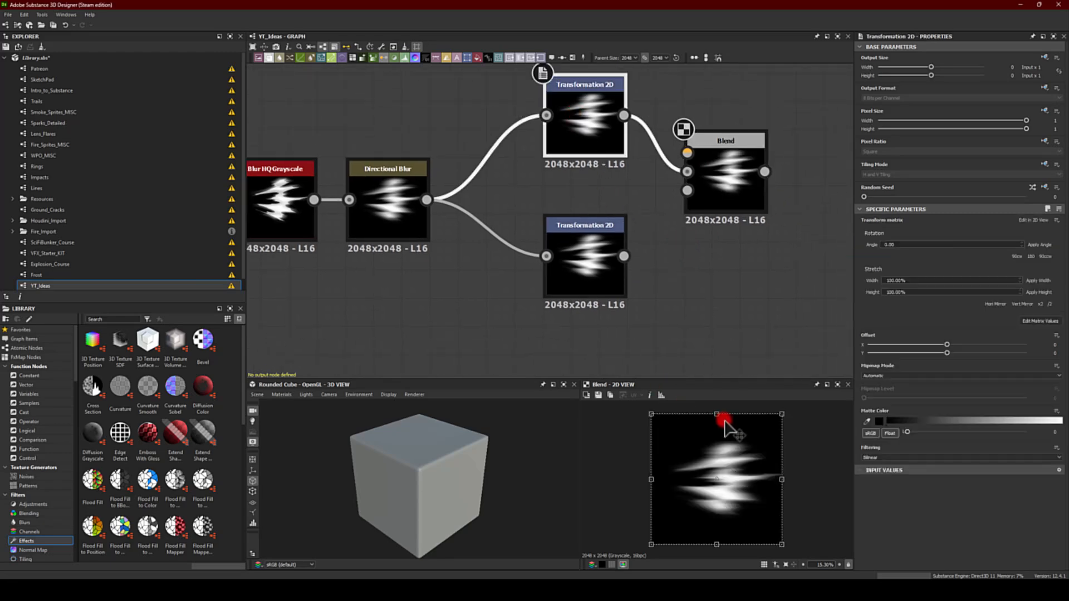
{"action": "left_click_drag", "start_coordinate": [715, 414], "coordinate": [712, 436]}
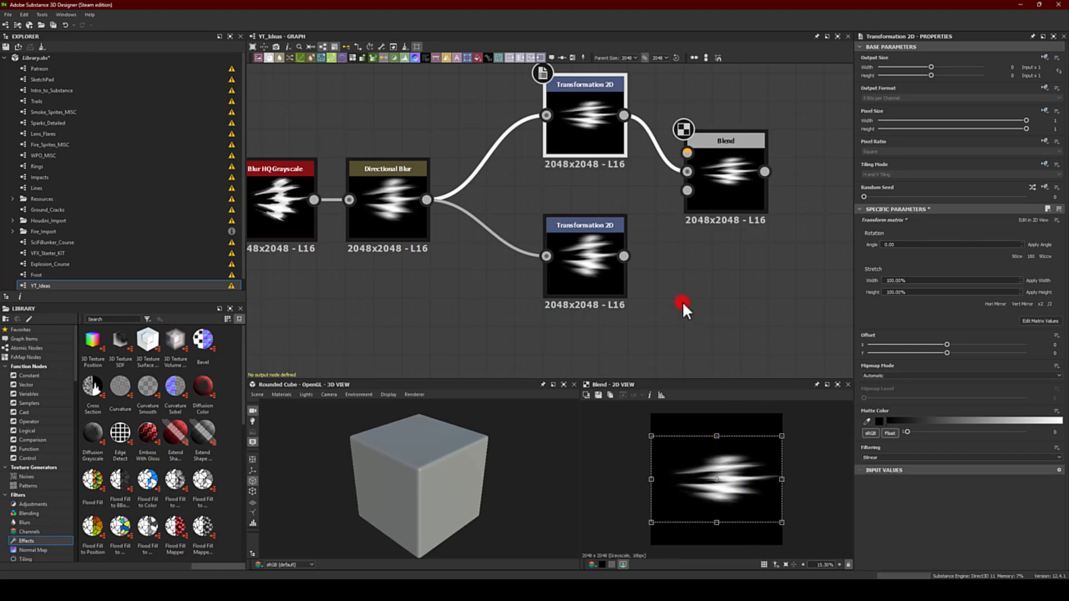
Step: Connect the lower Transformation 2D to the Blend's Background and the upper one to its Foreground
{"action": "left_click", "coordinate": [589, 266]}
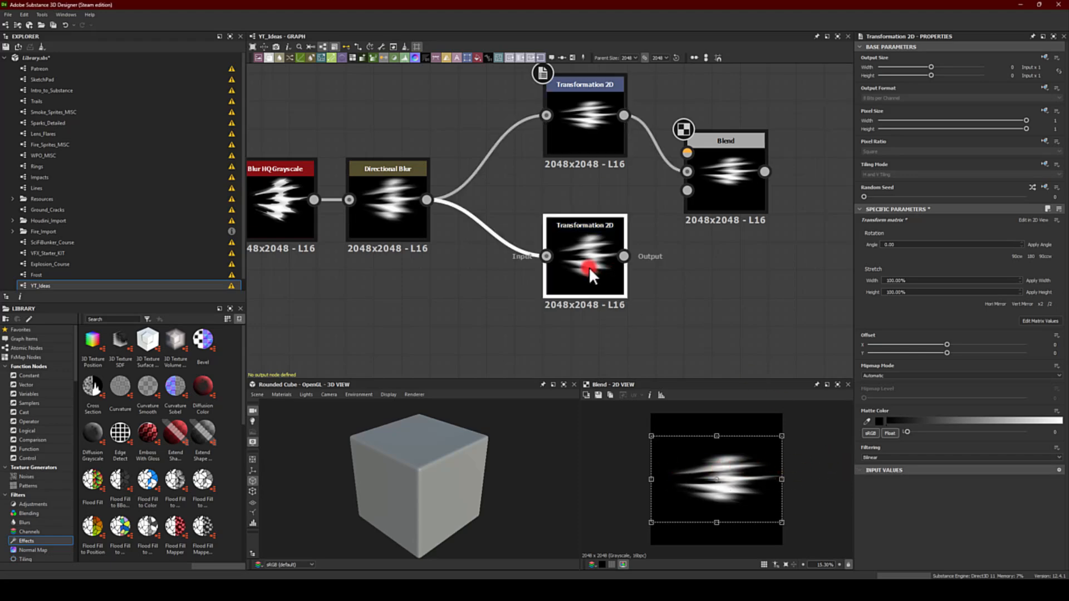
{"action": "left_click_drag", "start_coordinate": [624, 256], "coordinate": [689, 170]}
{"action": "left_click_drag", "start_coordinate": [624, 115], "coordinate": [694, 153]}
{"action": "left_click", "coordinate": [722, 164]}
Step: Narrow the lower Transformation 2D's image horizontally within the blended spikes
{"action": "left_click", "coordinate": [569, 275]}
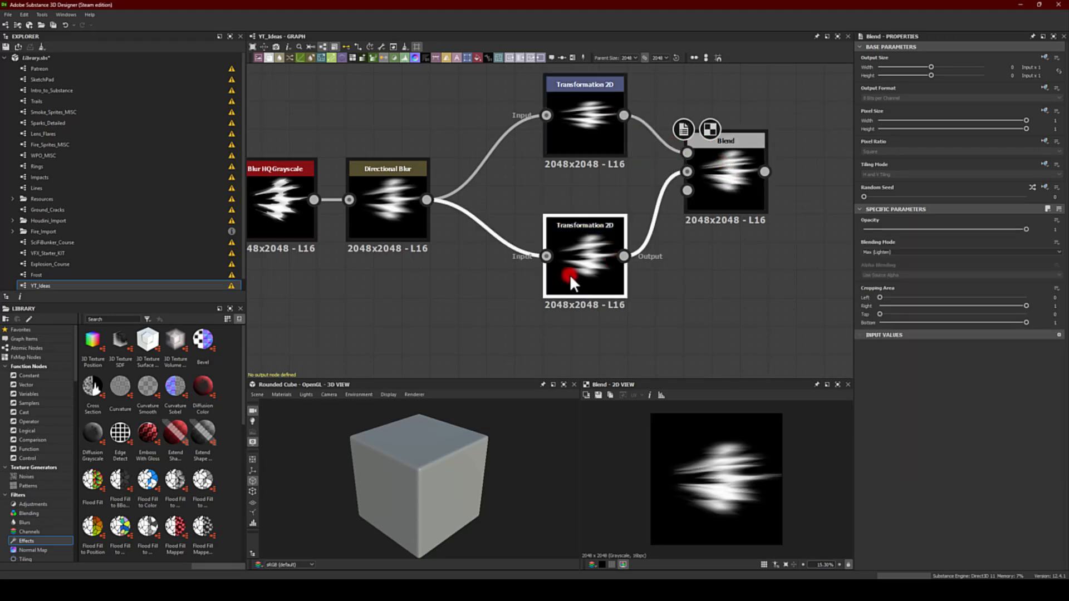
{"action": "left_click_drag", "start_coordinate": [779, 478], "coordinate": [754, 474]}
{"action": "left_click", "coordinate": [731, 282]}
{"action": "middle_click_drag", "start_coordinate": [730, 283], "coordinate": [512, 292]}
{"action": "left_click", "coordinate": [616, 185]}
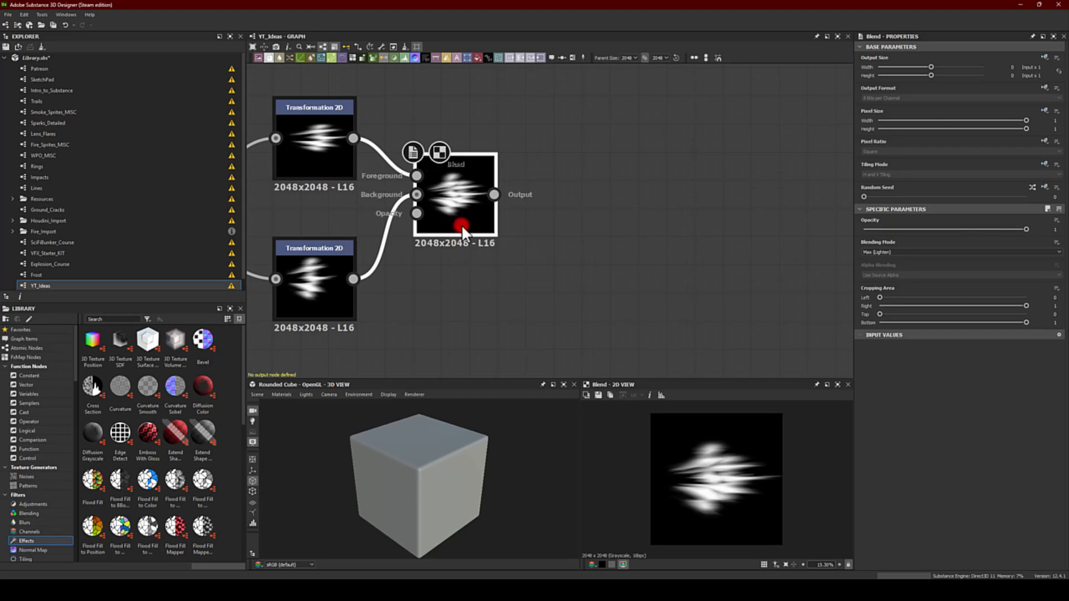
Step: Add a second Directional Blur node fed by the new Blend's output, keeping its Intensity at 10
{"action": "middle_click_drag", "start_coordinate": [565, 187], "coordinate": [545, 175]}
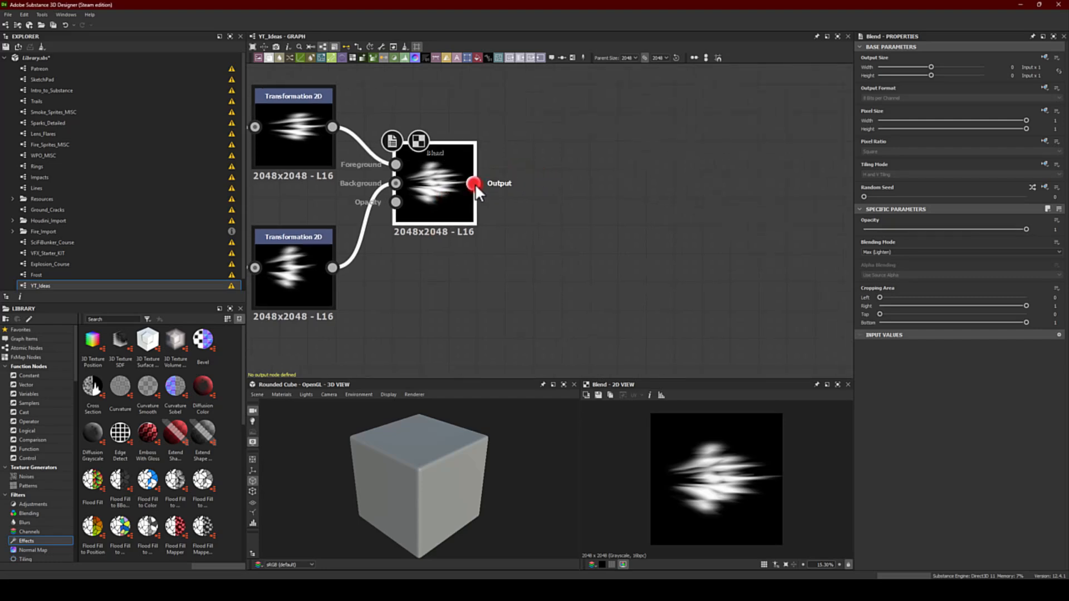
{"action": "left_click_drag", "start_coordinate": [543, 201], "coordinate": [554, 163]}
{"action": "type", "text": "dir"}
{"action": "left_click", "coordinate": [555, 218]}
{"action": "left_click", "coordinate": [745, 265]}
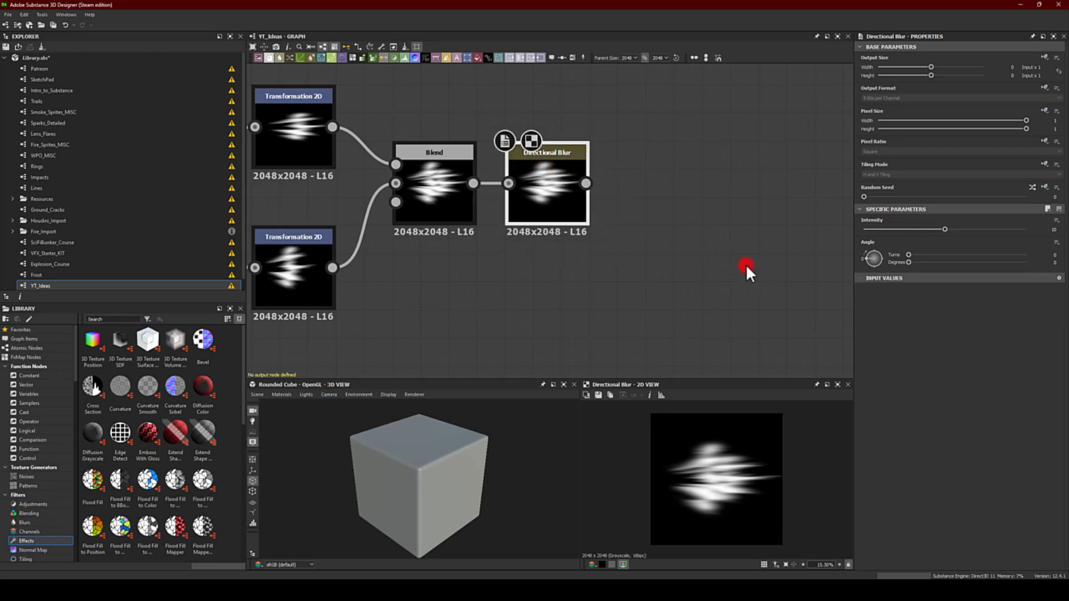
{"action": "left_click", "coordinate": [550, 184]}
Step: Add a Gradient Map node fed by the last Directional Blur's output
{"action": "middle_click_drag", "start_coordinate": [663, 222], "coordinate": [596, 226]}
{"action": "left_click_drag", "start_coordinate": [519, 187], "coordinate": [643, 215]}
{"action": "type", "text": "grad"}
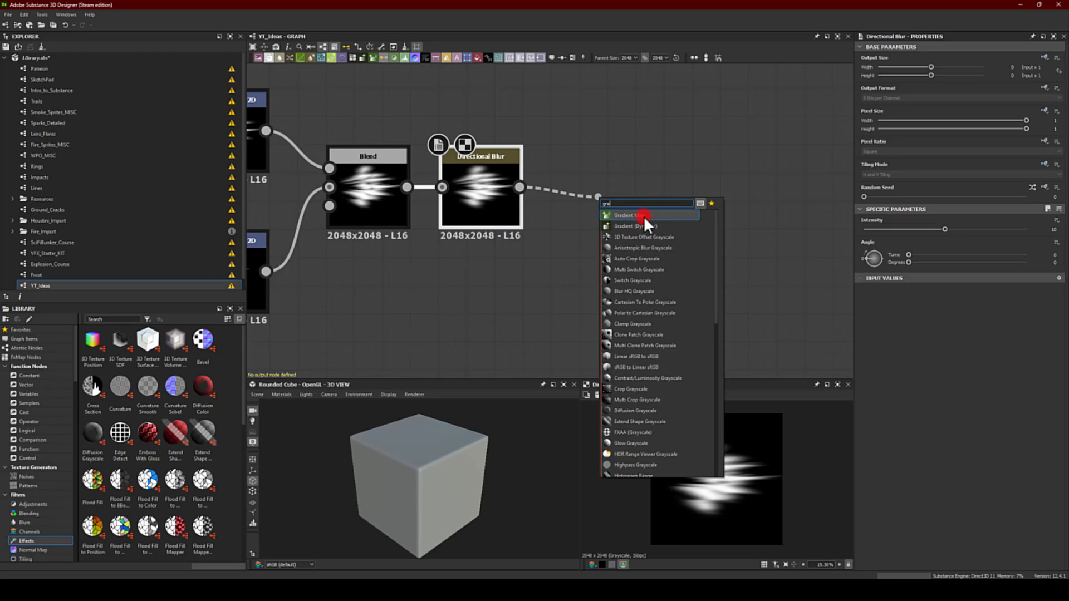
{"action": "left_click", "coordinate": [644, 216]}
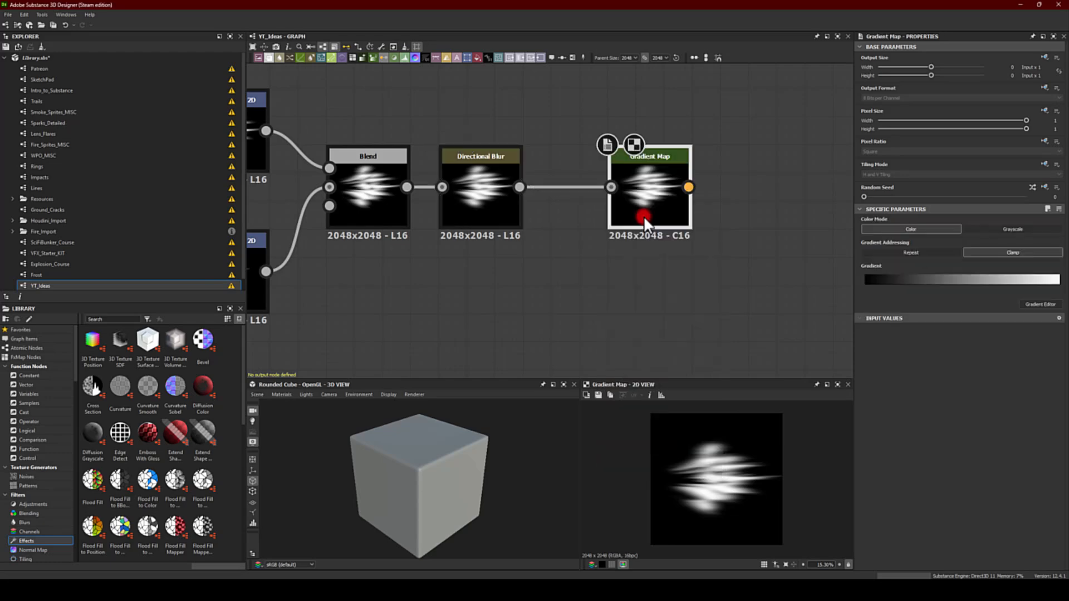
Step: Add a gradient key at position 0.912 in the Gradient Map and colour it golden yellow #ffc100
{"action": "left_click", "coordinate": [1046, 285]}
{"action": "left_click", "coordinate": [1043, 284]}
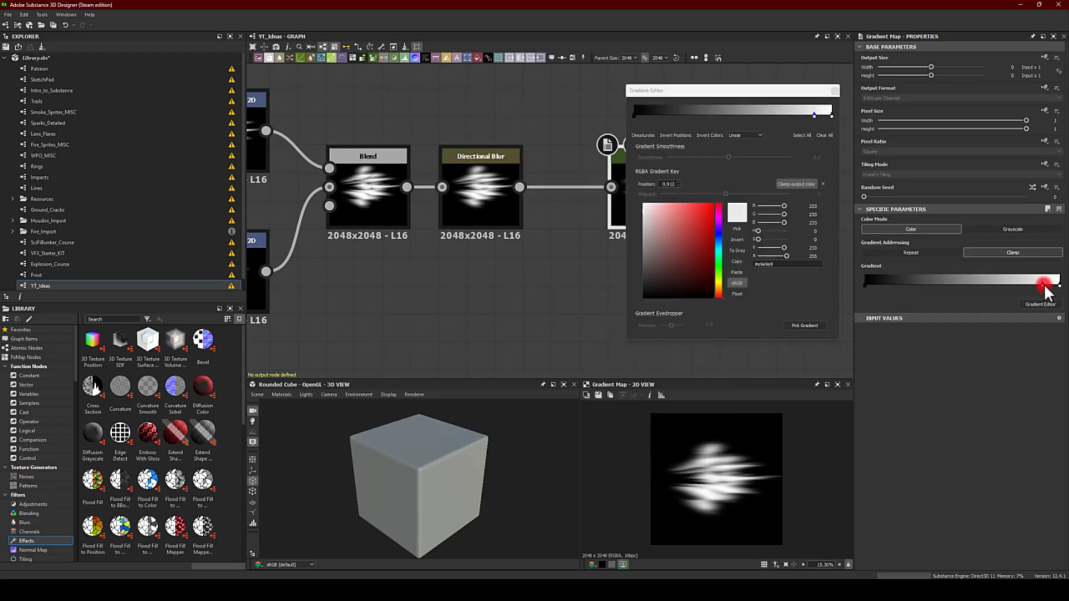
{"action": "left_click_drag", "start_coordinate": [708, 214], "coordinate": [721, 283]}
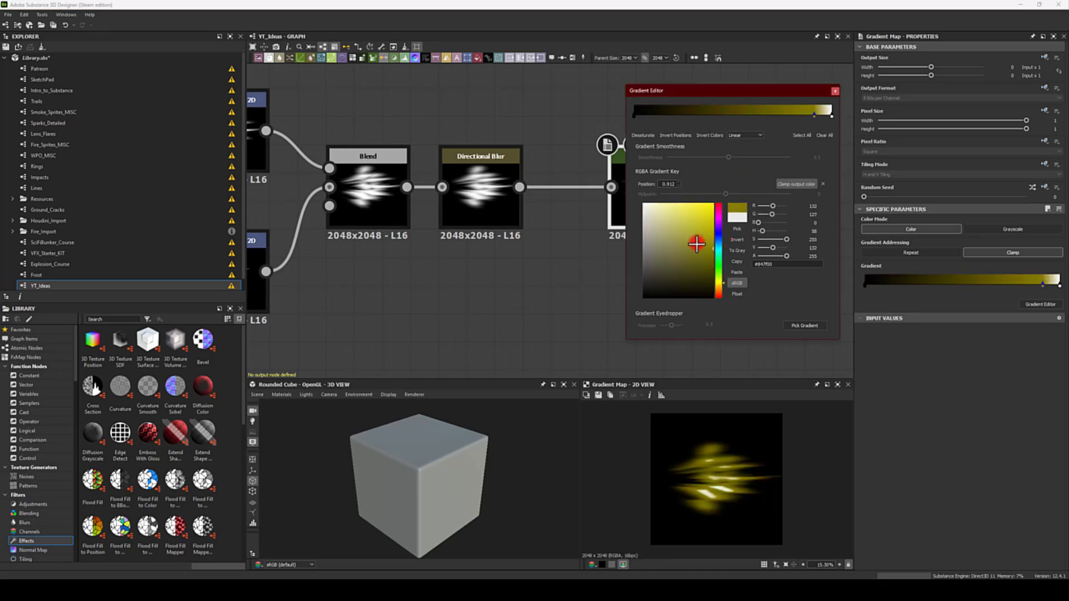
{"action": "left_click_drag", "start_coordinate": [701, 247], "coordinate": [745, 176]}
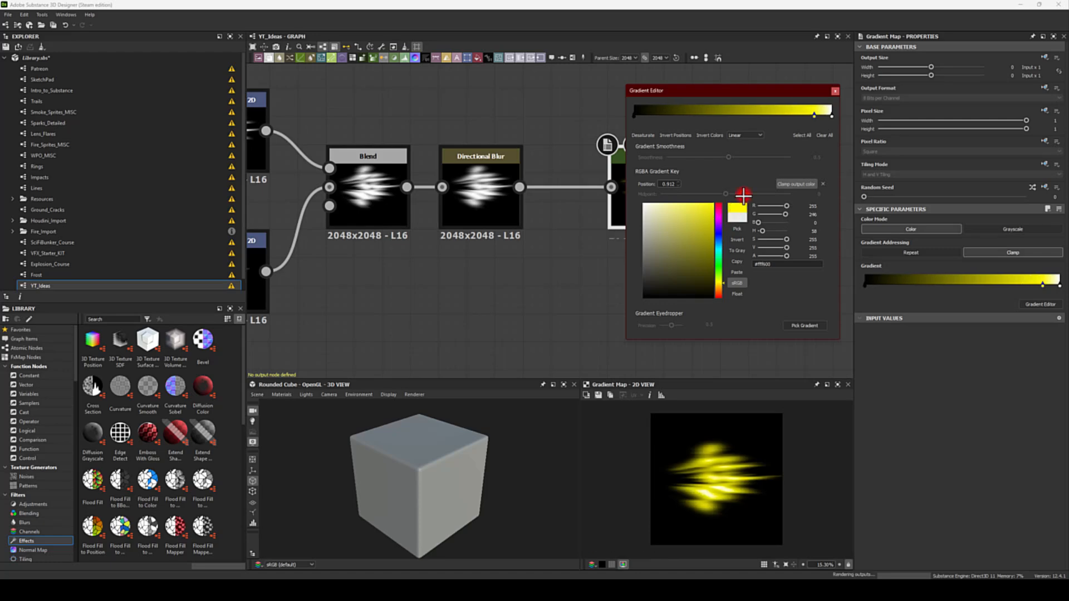
{"action": "left_click", "coordinate": [722, 285]}
{"action": "left_click_drag", "start_coordinate": [721, 285], "coordinate": [719, 287]}
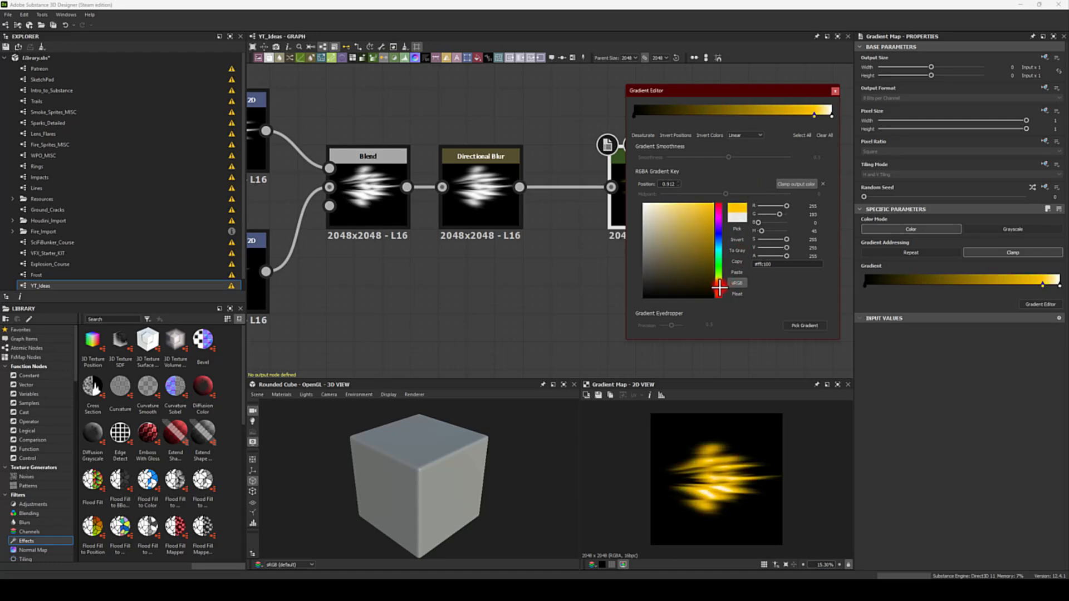
Step: Add an orange gradient key #d95b00 at position 0.776 and a dark red key #840000 at position 0.475
{"action": "left_click", "coordinate": [787, 111]}
{"action": "left_click_drag", "start_coordinate": [720, 285], "coordinate": [722, 292]}
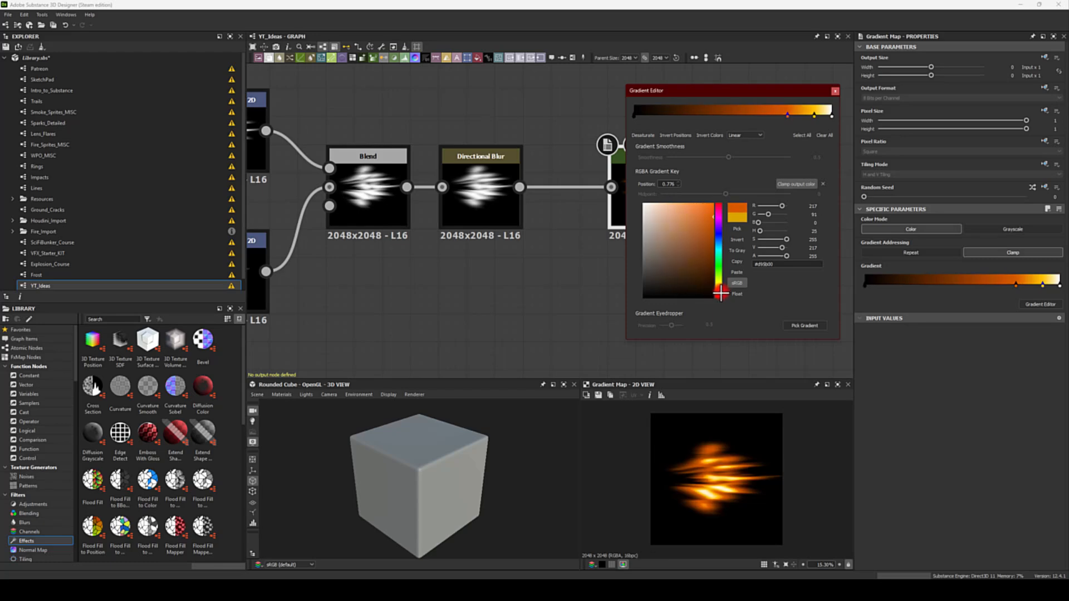
{"action": "left_click", "coordinate": [723, 118]}
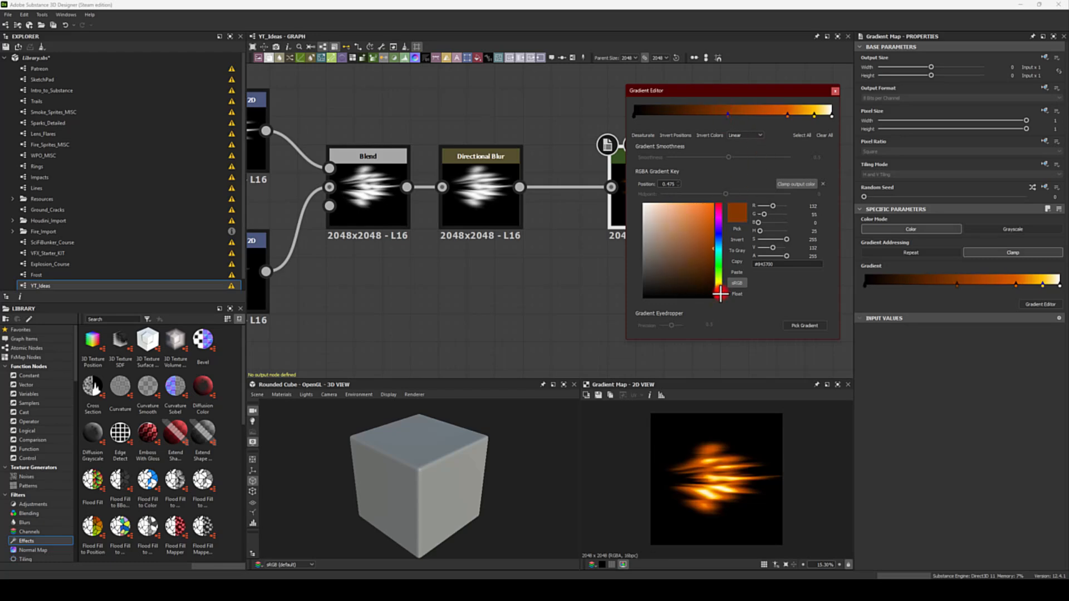
{"action": "left_click_drag", "start_coordinate": [719, 290], "coordinate": [721, 344]}
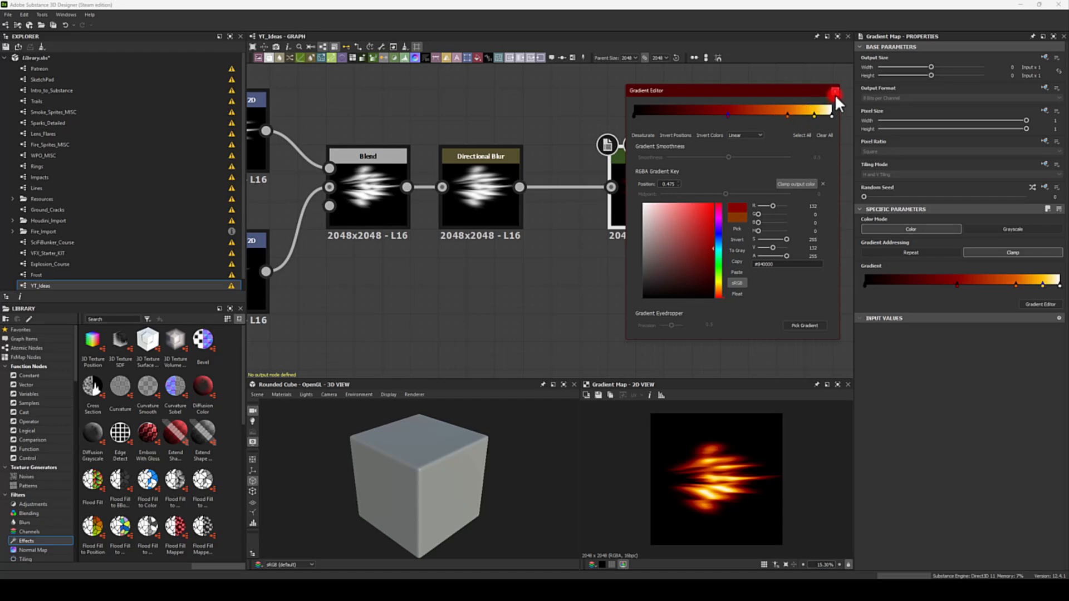
Step: Shift the orange and yellow gradient keys toward the dark end, placing the yellow key at position 0.848, and close the gradient editor
{"action": "left_click_drag", "start_coordinate": [727, 116], "coordinate": [704, 119]}
{"action": "key", "text": "ctrl+z"}
{"action": "mouse_move", "coordinate": [787, 116]}
{"action": "left_mouse_down"}
{"action": "mouse_move", "coordinate": [757, 118]}
{"action": "mouse_move", "coordinate": [813, 115]}
{"action": "mouse_move", "coordinate": [802, 113]}
{"action": "left_mouse_up"}
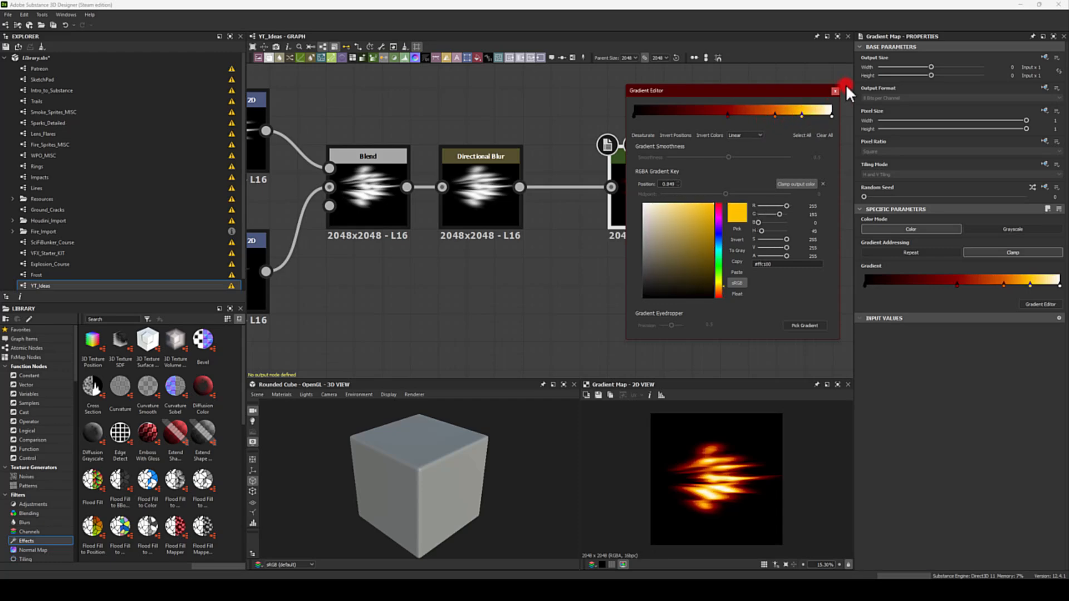
{"action": "left_click", "coordinate": [835, 91]}
Step: Add a Glow node fed by the Gradient Map's output and line it up beside the Gradient Map
{"action": "middle_click_drag", "start_coordinate": [687, 118], "coordinate": [466, 108]}
{"action": "left_click_drag", "start_coordinate": [467, 176], "coordinate": [539, 150]}
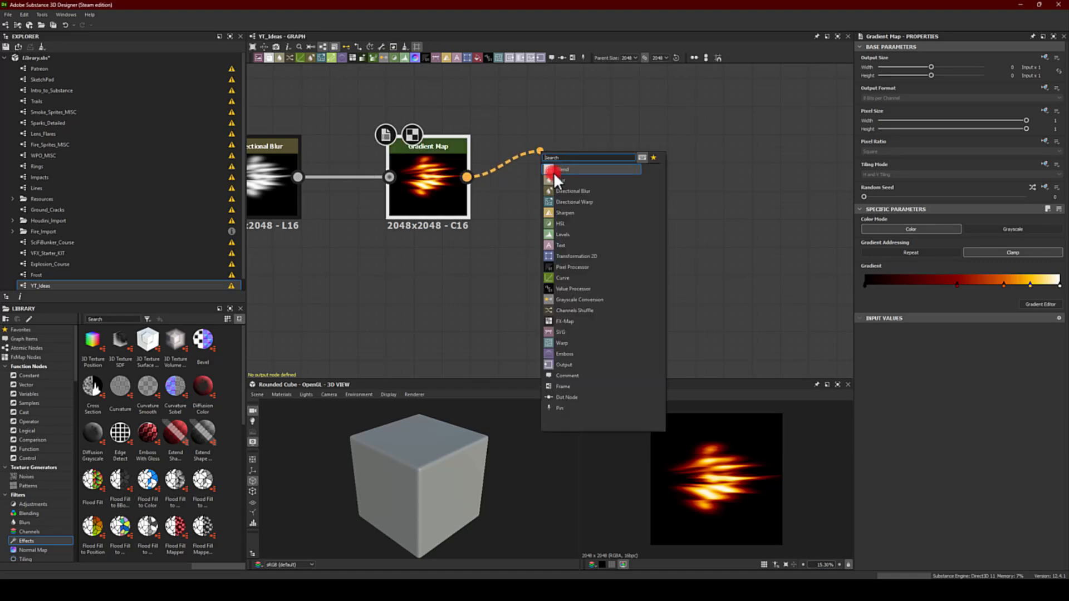
{"action": "type", "text": "glo"}
{"action": "key", "text": "Return"}
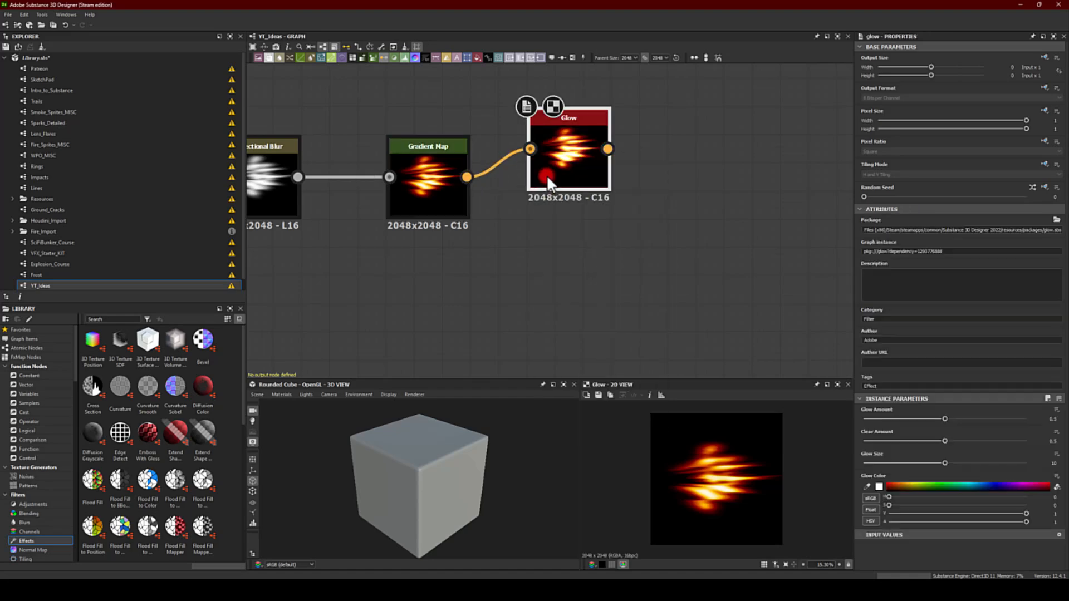
{"action": "left_click_drag", "start_coordinate": [572, 176], "coordinate": [543, 177]}
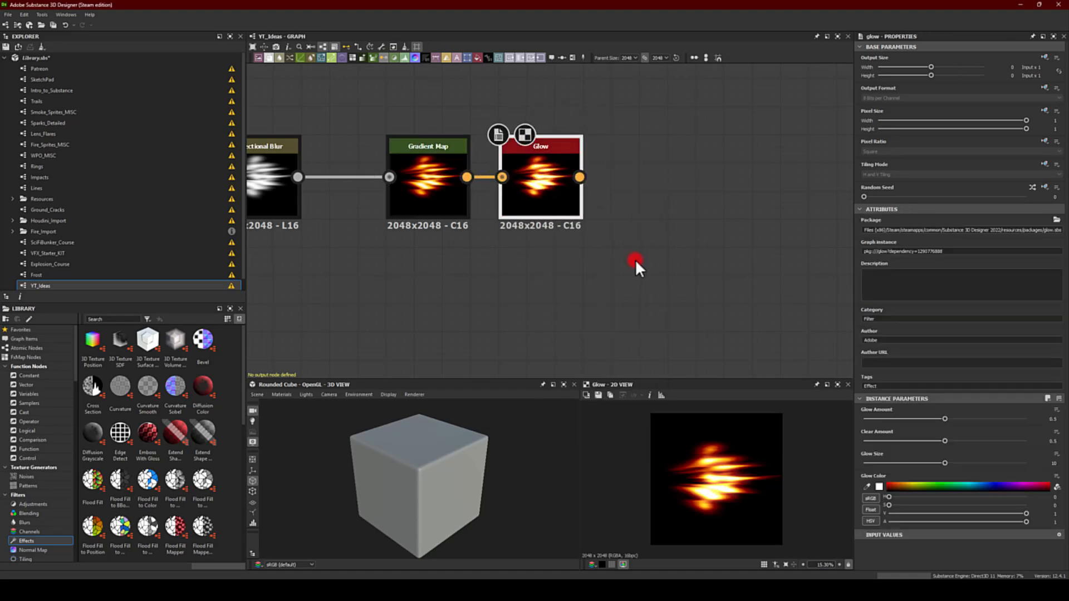
Step: Set the Glow's colour to orange #ff6100, Glow Amount to 1, Clear Amount to 0.65 and Glow Size to 20
{"action": "left_click", "coordinate": [879, 486]}
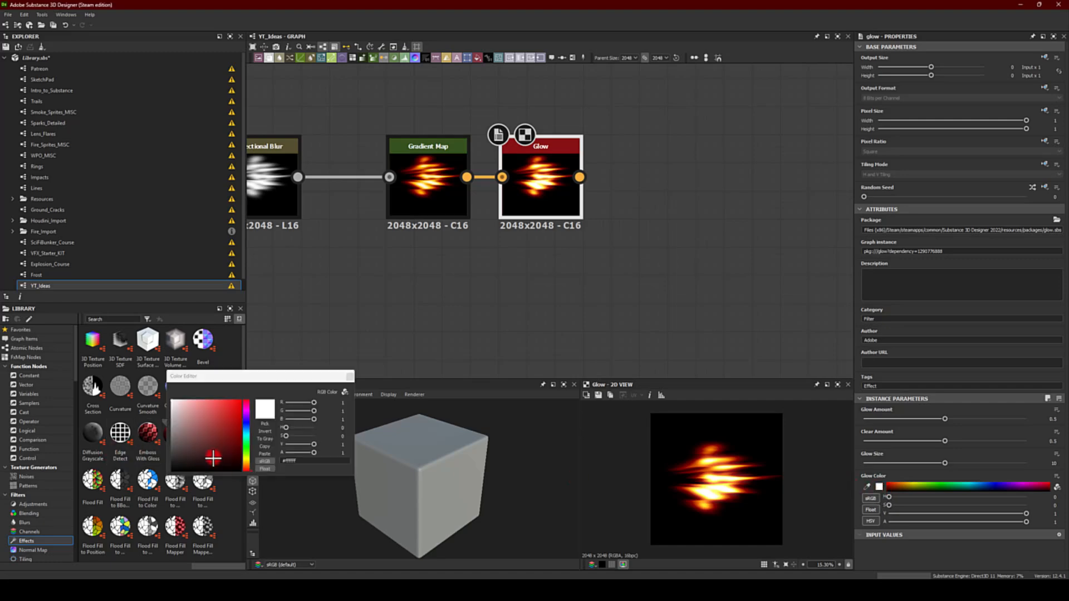
{"action": "left_click", "coordinate": [248, 468]}
{"action": "left_click_drag", "start_coordinate": [222, 449], "coordinate": [281, 356]}
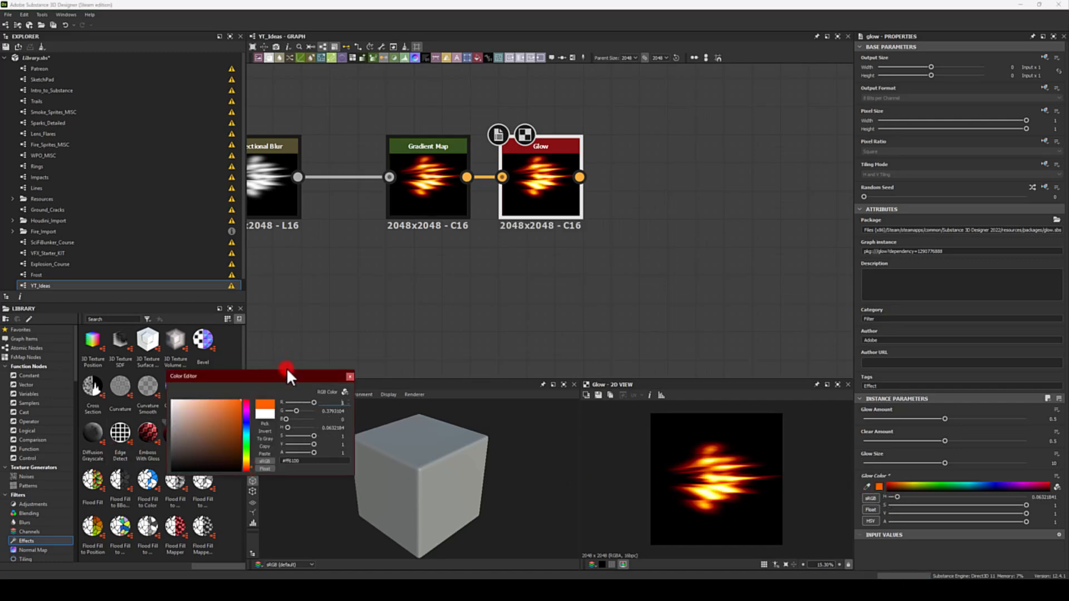
{"action": "left_click", "coordinate": [349, 377]}
{"action": "left_click_drag", "start_coordinate": [946, 421], "coordinate": [1065, 408]}
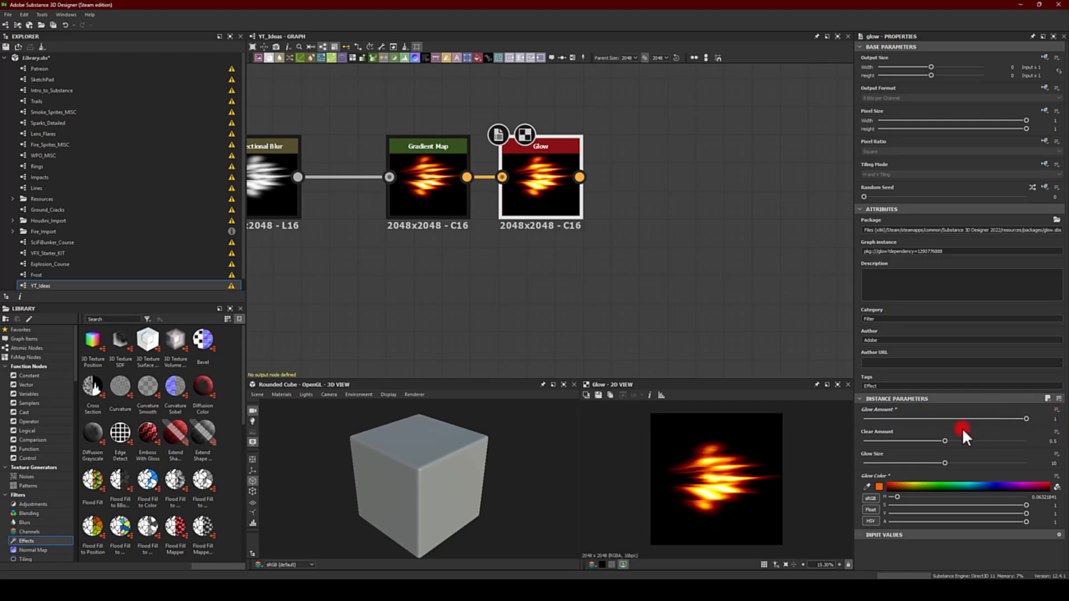
{"action": "left_click_drag", "start_coordinate": [947, 440], "coordinate": [1064, 480]}
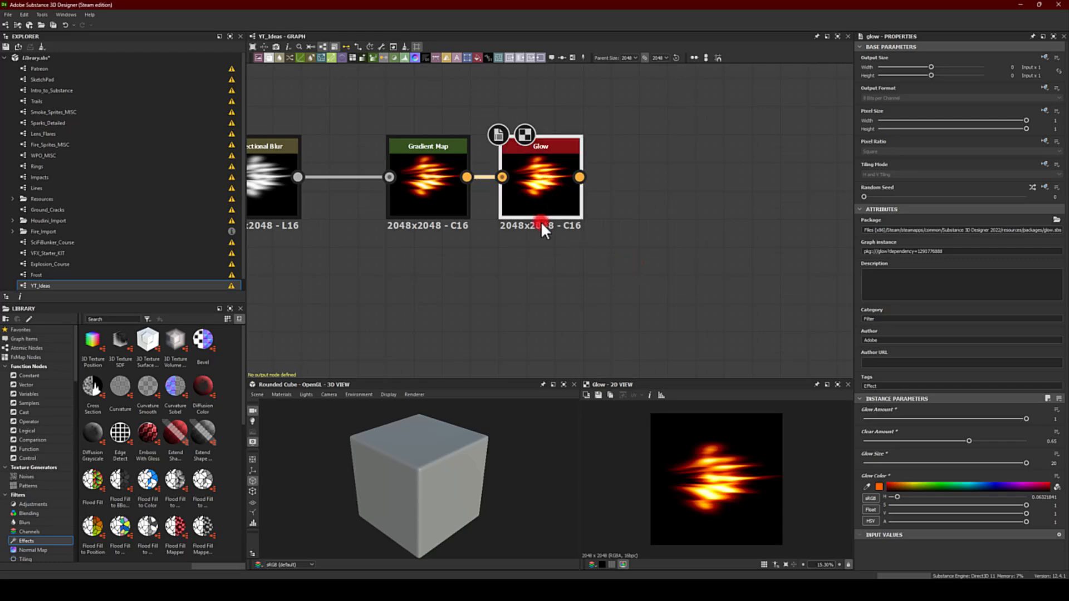
{"action": "middle_click_drag", "start_coordinate": [581, 277], "coordinate": [558, 306]}
{"action": "middle_click_drag", "start_coordinate": [473, 320], "coordinate": [539, 307]}
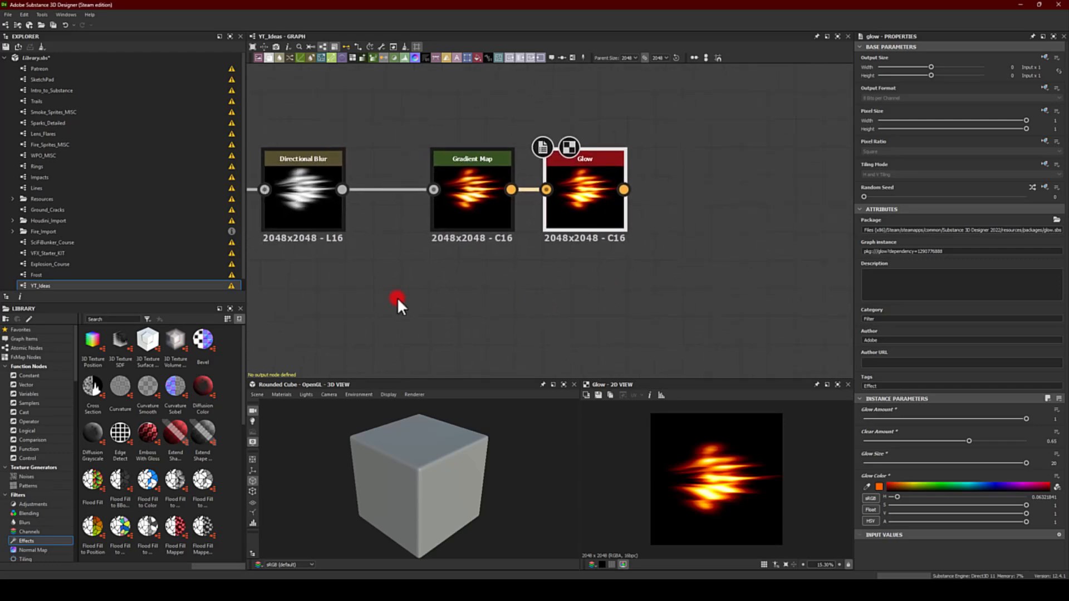
{"action": "middle_click_drag", "start_coordinate": [396, 291], "coordinate": [617, 293]}
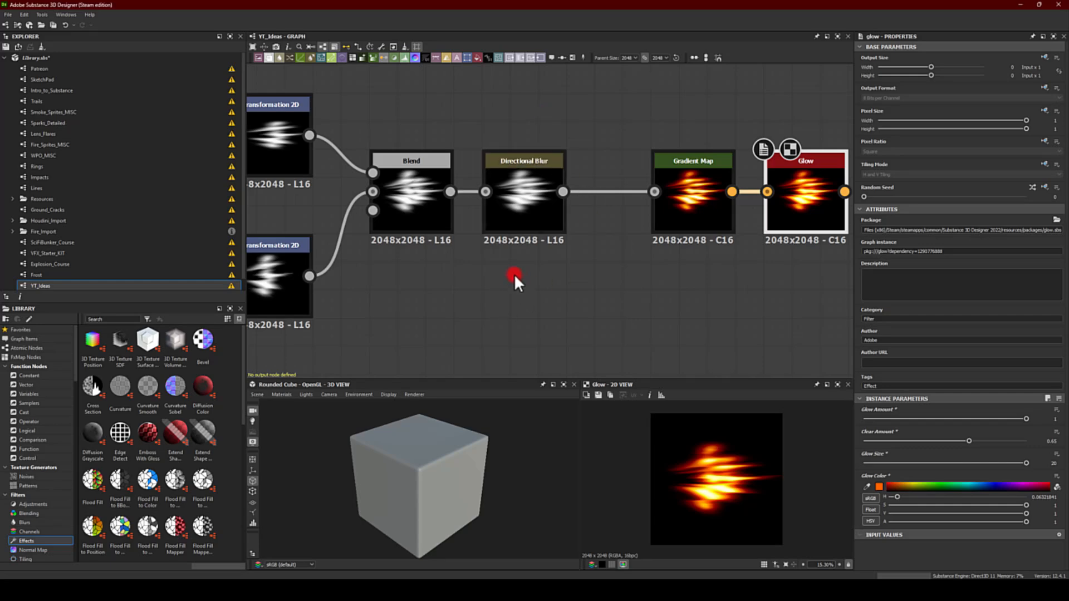
Step: Try Intensity 0 and other values on the Directional Blur feeding the Gradient Map, ending at Intensity 10
{"action": "left_click", "coordinate": [503, 177]}
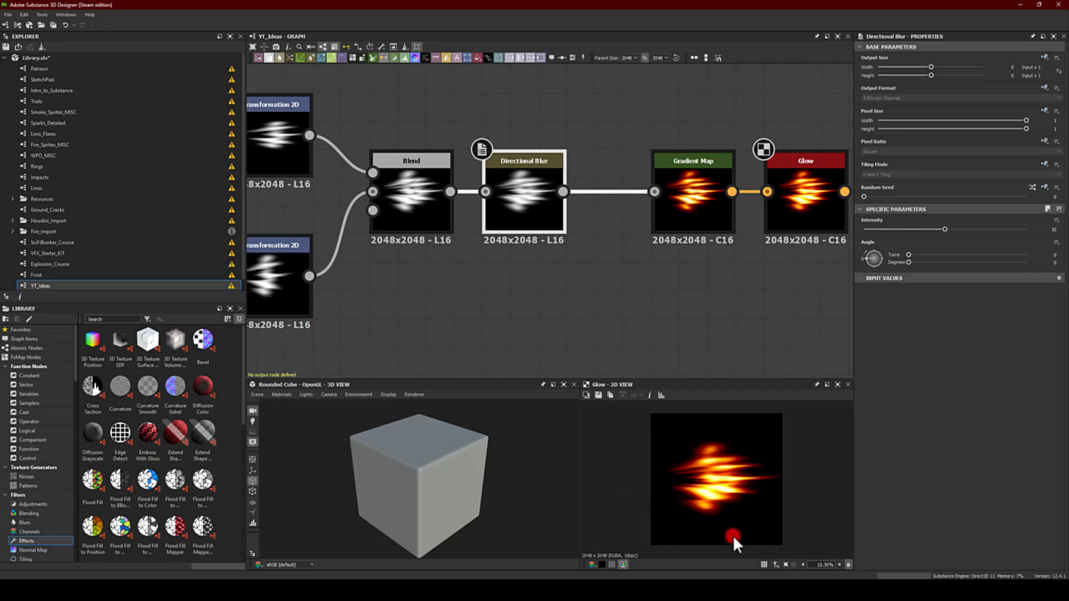
{"action": "left_click_drag", "start_coordinate": [944, 227], "coordinate": [750, 232]}
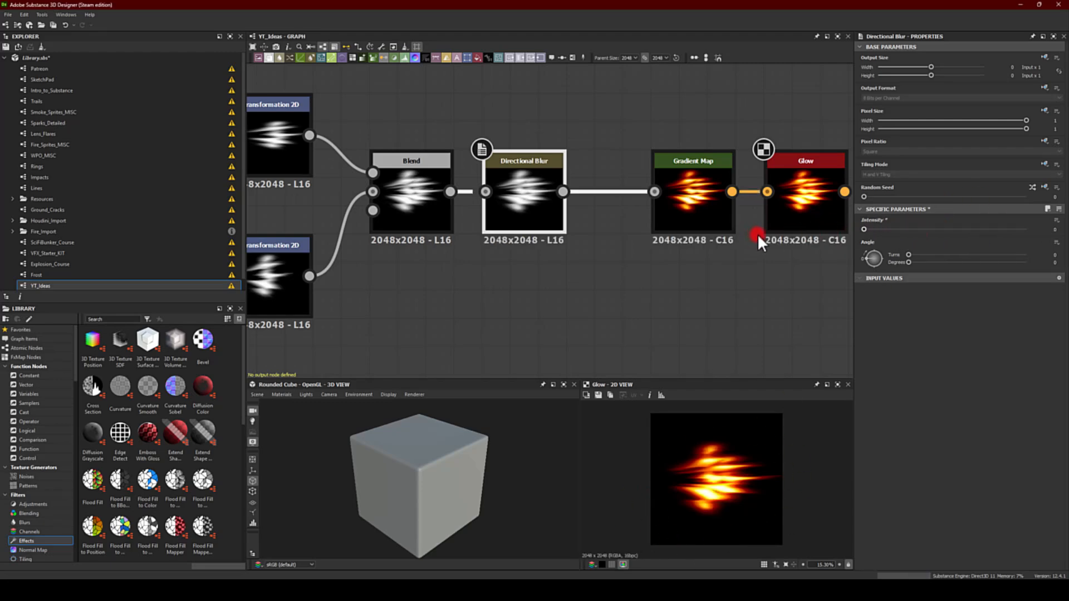
{"action": "left_click_drag", "start_coordinate": [827, 238], "coordinate": [937, 240]}
{"action": "left_click", "coordinate": [1062, 229]}
{"action": "type", "text": "10"}
{"action": "key", "text": "Return"}
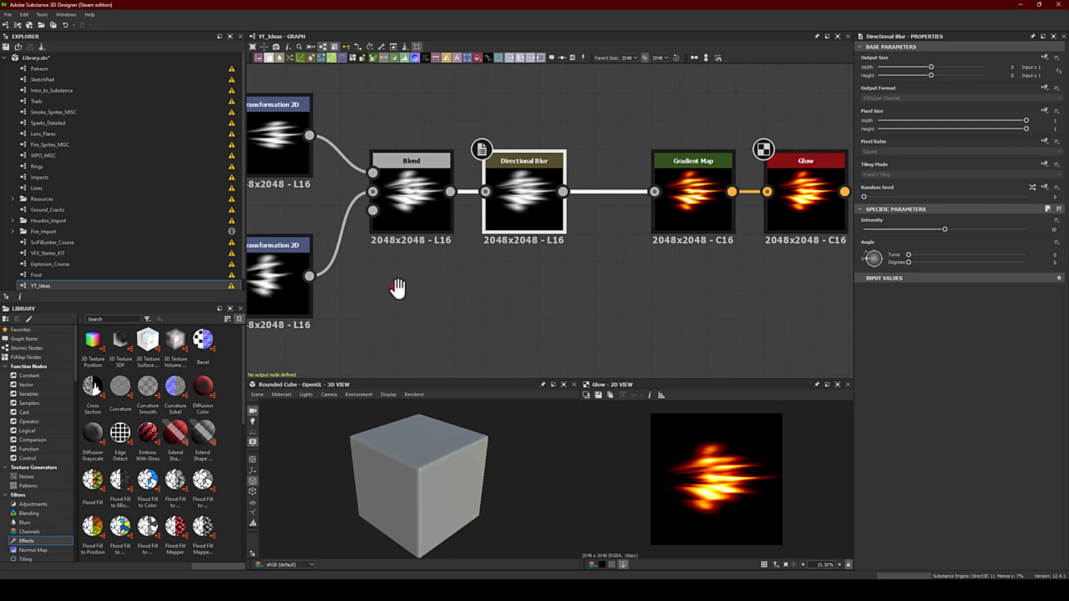
Step: Try lower Intensity values on the Directional Blur ahead of the two Transformation 2D nodes, and undo the changes
{"action": "middle_click_drag", "start_coordinate": [397, 287], "coordinate": [556, 313]}
{"action": "middle_click_drag", "start_coordinate": [382, 242], "coordinate": [701, 190]}
{"action": "left_click", "coordinate": [535, 181]}
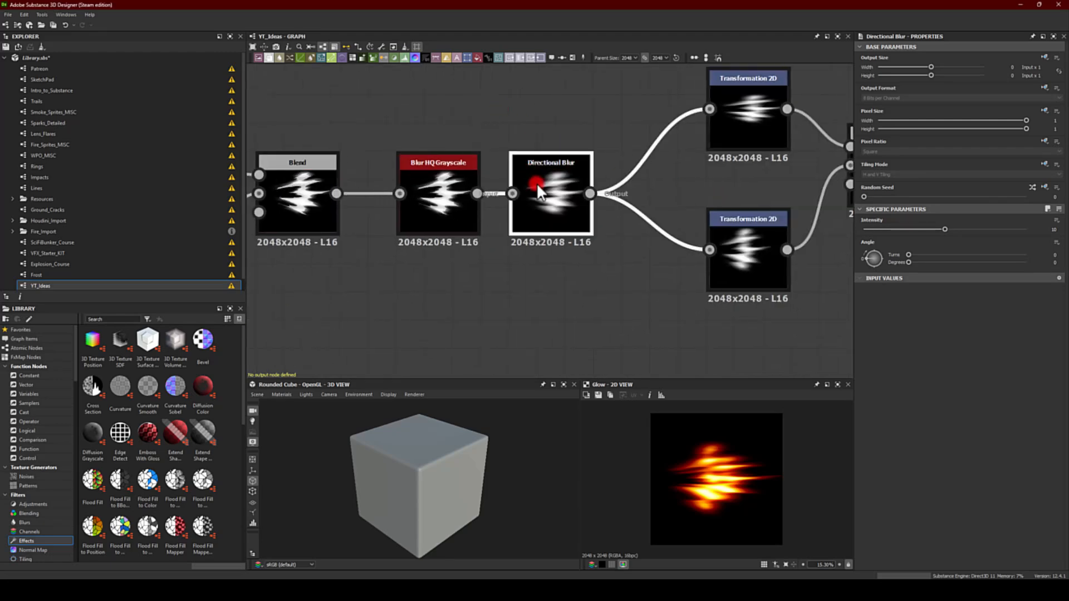
{"action": "left_click_drag", "start_coordinate": [941, 226], "coordinate": [850, 225]}
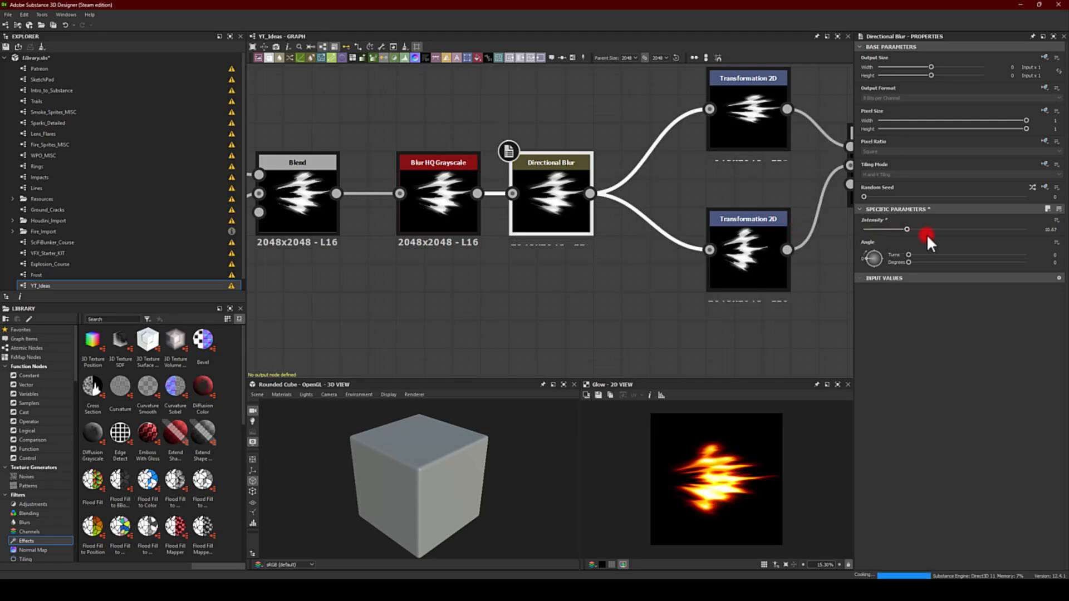
{"action": "left_click_drag", "start_coordinate": [909, 230], "coordinate": [962, 230]}
{"action": "key", "text": "ctrl+z"}
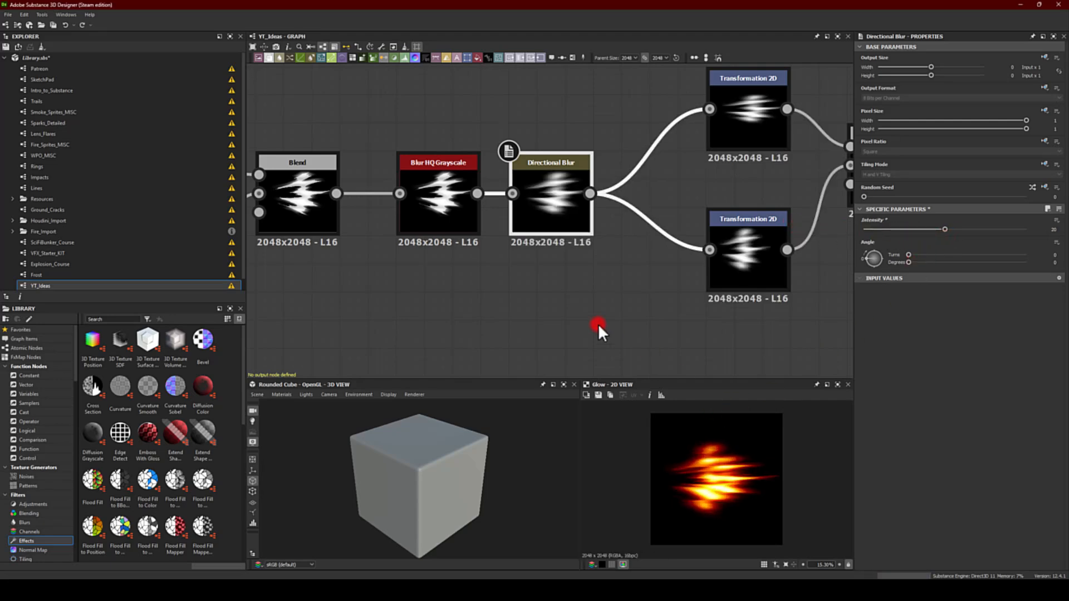
Step: Set the Blur HQ Grayscale's Intensity to 0, bypass it by wiring the Blend into the Directional Blur, and park it above
{"action": "left_click", "coordinate": [453, 193]}
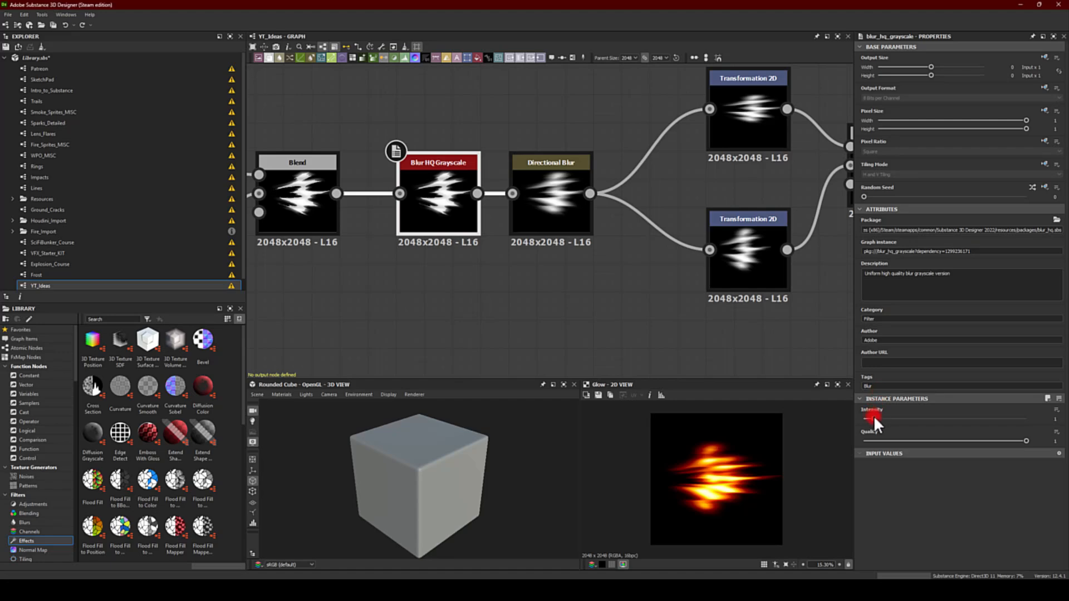
{"action": "left_click_drag", "start_coordinate": [873, 418], "coordinate": [644, 419]}
{"action": "left_click_drag", "start_coordinate": [341, 193], "coordinate": [512, 194]}
{"action": "left_click_drag", "start_coordinate": [455, 168], "coordinate": [459, 78]}
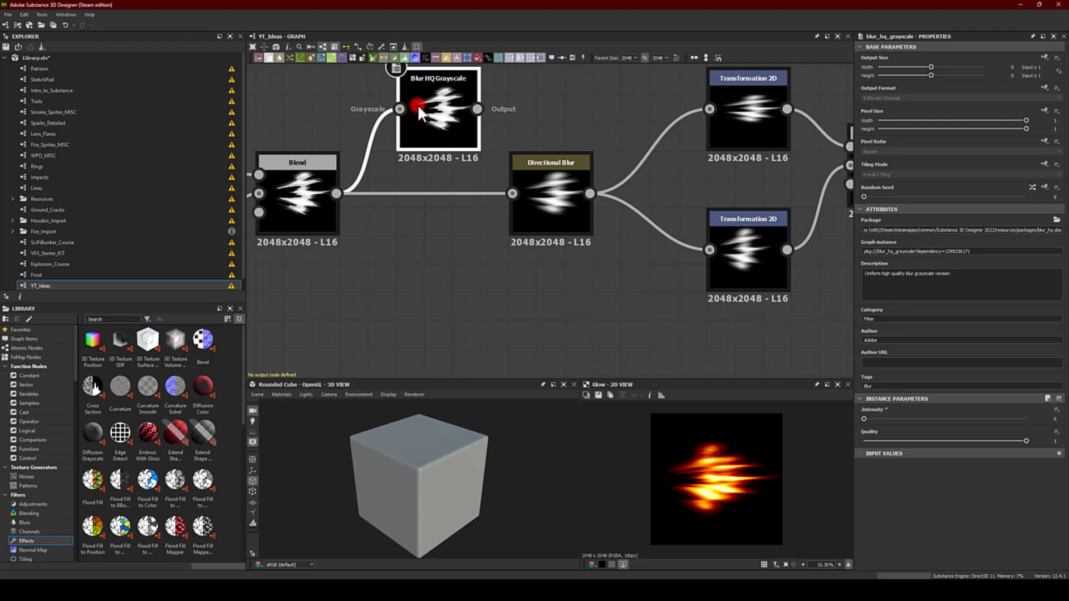
Step: Move the final Directional Blur, Gradient Map and Glow nodes further along the graph to make room after the last Blend
{"action": "middle_click_drag", "start_coordinate": [514, 270], "coordinate": [497, 250]}
{"action": "scroll", "coordinate": [433, 259], "scroll_direction": "down", "scroll_amount": 2}
{"action": "middle_click_drag", "start_coordinate": [582, 287], "coordinate": [351, 276]}
{"action": "middle_click_drag", "start_coordinate": [647, 268], "coordinate": [569, 260]}
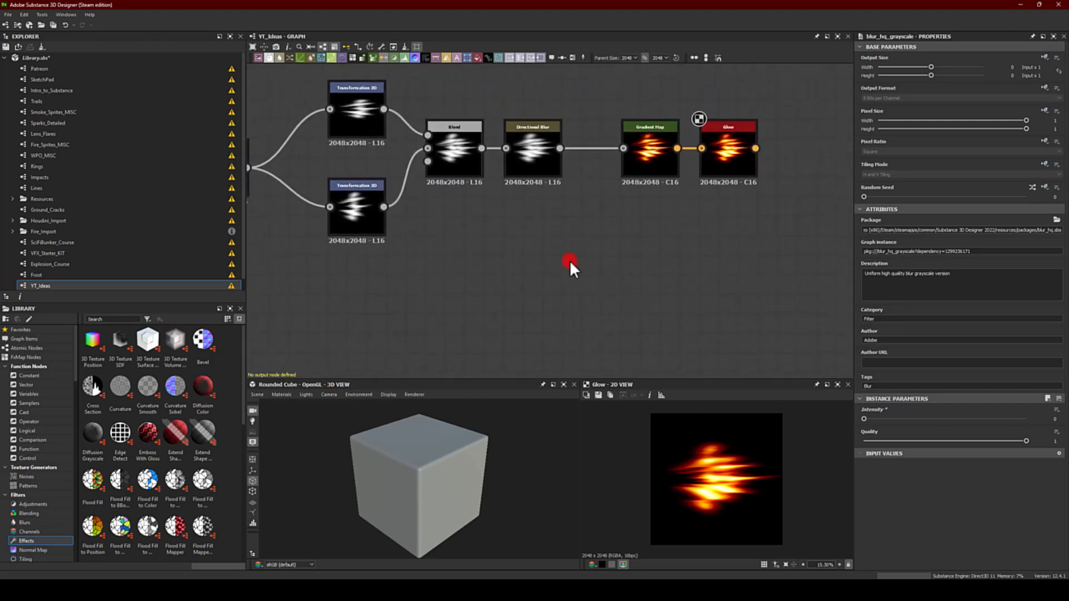
{"action": "middle_click_drag", "start_coordinate": [451, 249], "coordinate": [587, 252]}
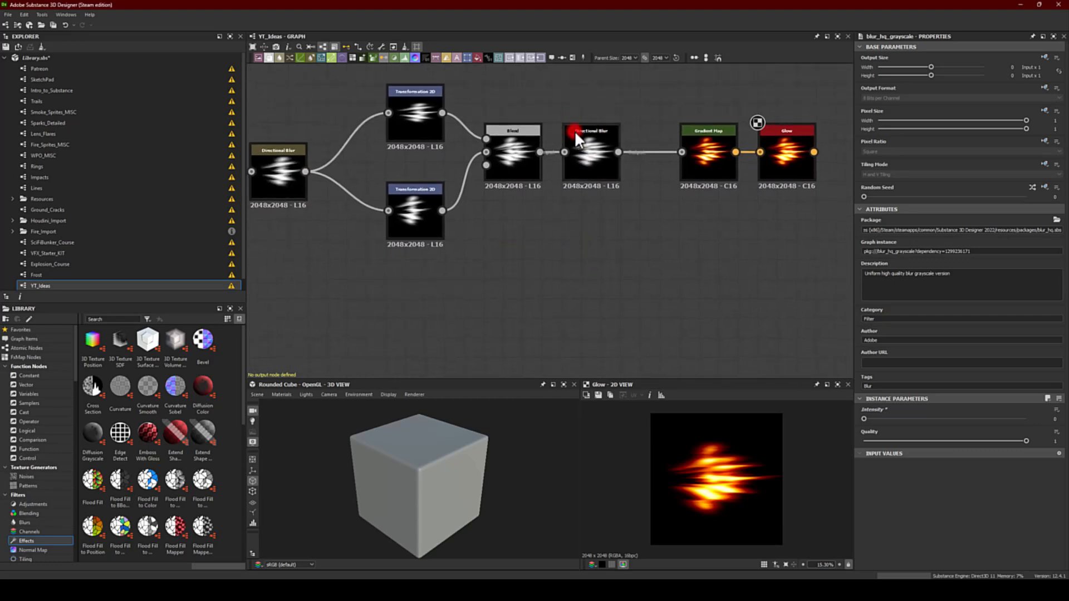
{"action": "left_click_drag", "start_coordinate": [605, 152], "coordinate": [636, 148]}
{"action": "middle_click_drag", "start_coordinate": [585, 82], "coordinate": [558, 101]}
{"action": "left_click", "coordinate": [745, 169]}
{"action": "left_click_drag", "start_coordinate": [745, 168], "coordinate": [840, 172]}
{"action": "middle_click_drag", "start_coordinate": [555, 279], "coordinate": [659, 302]}
{"action": "scroll", "coordinate": [303, 288], "scroll_direction": "down", "scroll_amount": 2}
{"action": "middle_click_drag", "start_coordinate": [304, 288], "coordinate": [500, 220]}
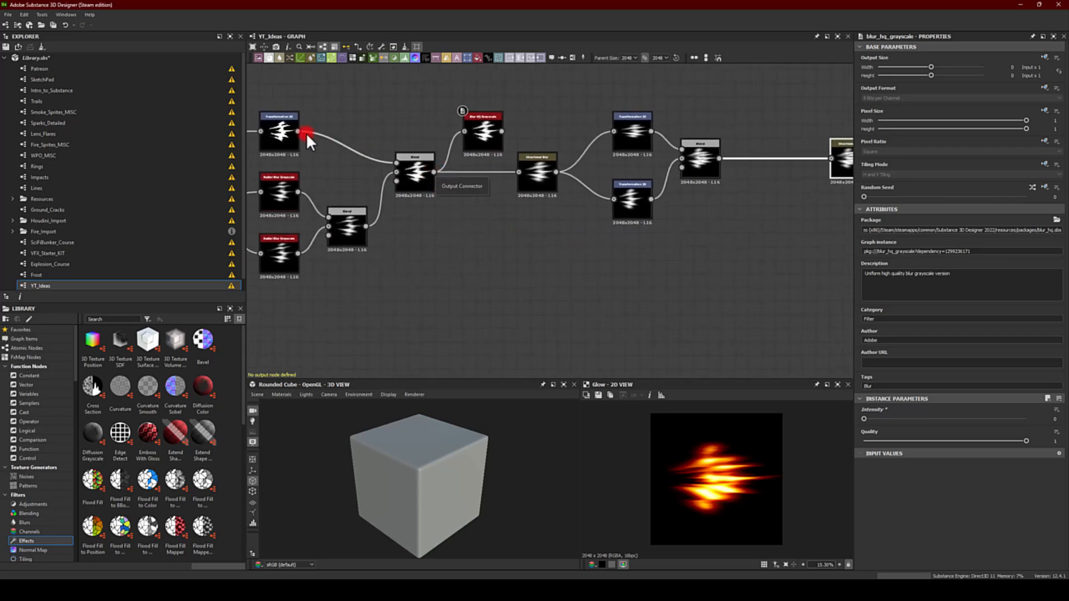
Step: Insert a Blend before the final Directional Blur, with the sharp Transformation 2D shape as foreground and the previous Blend as background
{"action": "left_click_drag", "start_coordinate": [299, 130], "coordinate": [730, 276]}
{"action": "type", "text": "bl"}
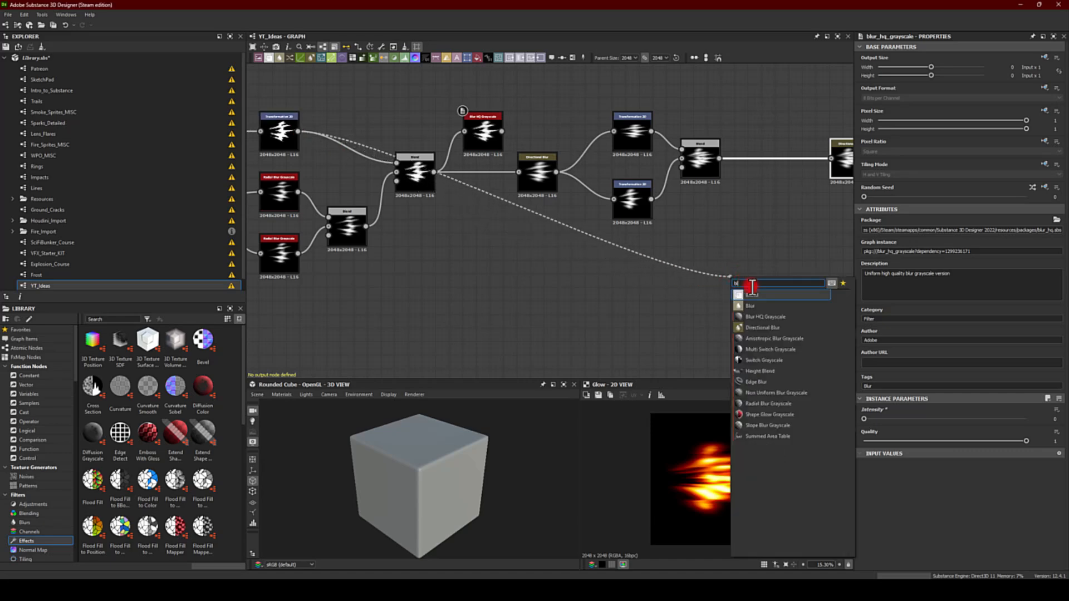
{"action": "left_click", "coordinate": [756, 294]}
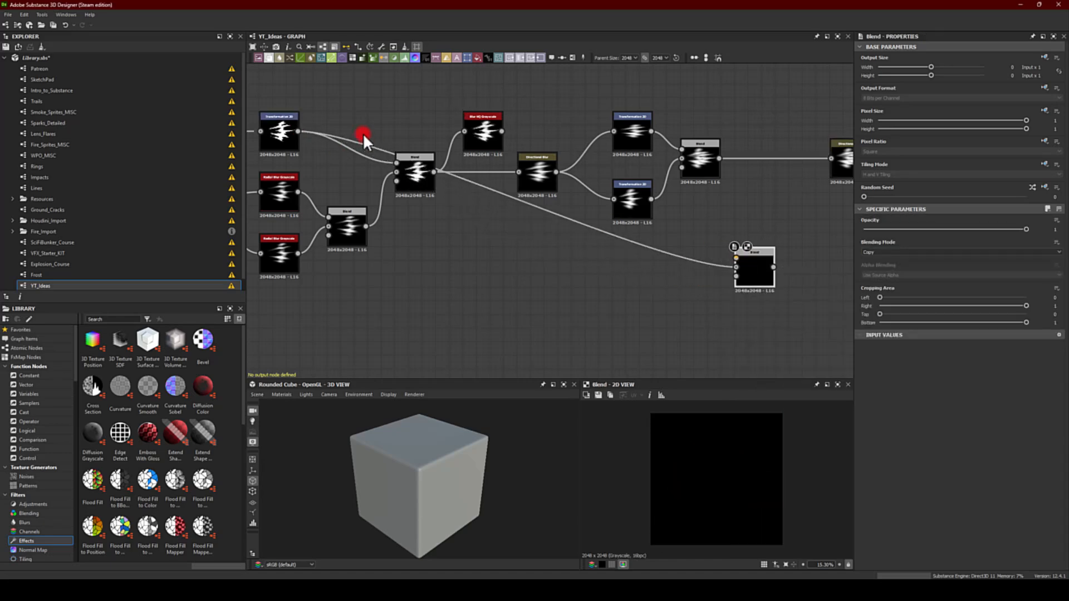
{"action": "left_click_drag", "start_coordinate": [300, 129], "coordinate": [746, 262]}
{"action": "left_click_drag", "start_coordinate": [295, 133], "coordinate": [736, 258]}
{"action": "left_click_drag", "start_coordinate": [718, 160], "coordinate": [768, 214]}
{"action": "middle_click_drag", "start_coordinate": [785, 278], "coordinate": [591, 287]}
{"action": "scroll", "coordinate": [604, 236], "scroll_direction": "up", "scroll_amount": 3}
{"action": "middle_click_drag", "start_coordinate": [815, 196], "coordinate": [581, 224]}
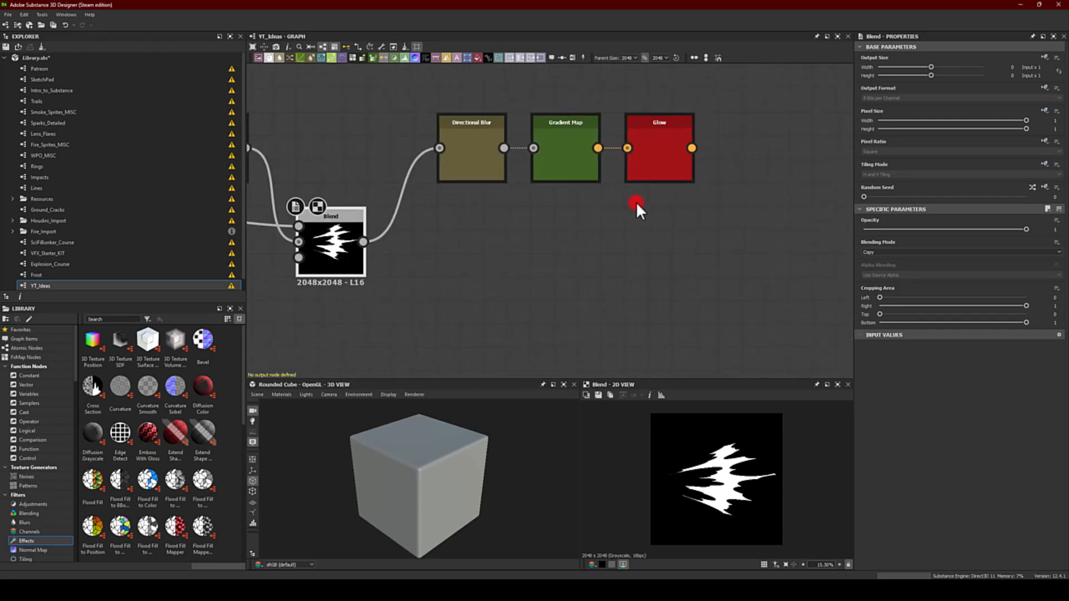
{"action": "left_click", "coordinate": [646, 162]}
{"action": "middle_click_drag", "start_coordinate": [506, 277], "coordinate": [673, 256]}
Step: Set the new Blend's blending mode to Max (Lighten) and its Opacity to 0.93
{"action": "left_click", "coordinate": [491, 219]}
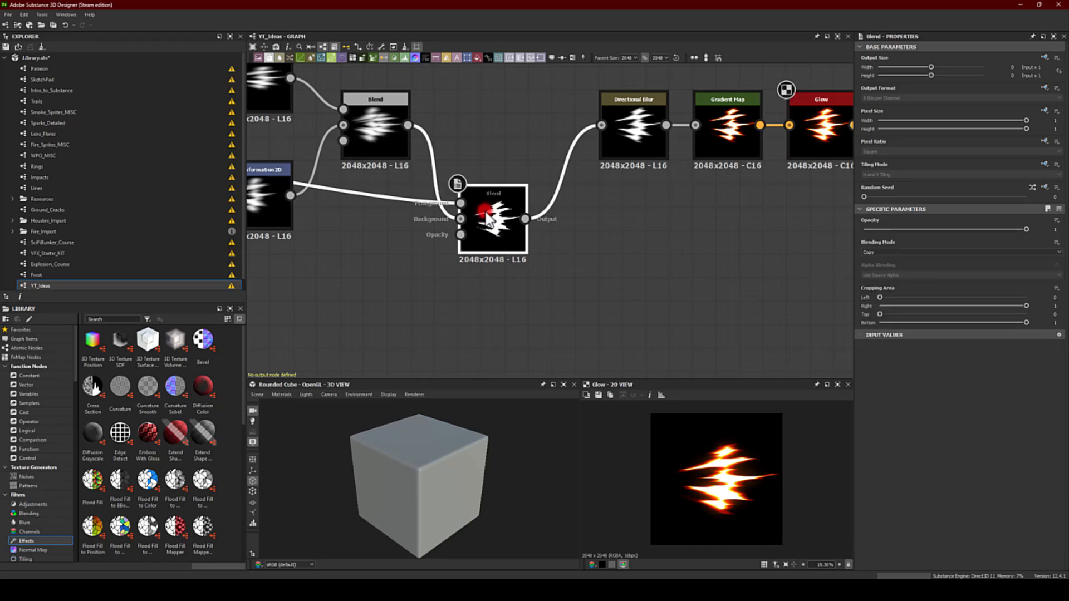
{"action": "left_click", "coordinate": [724, 430]}
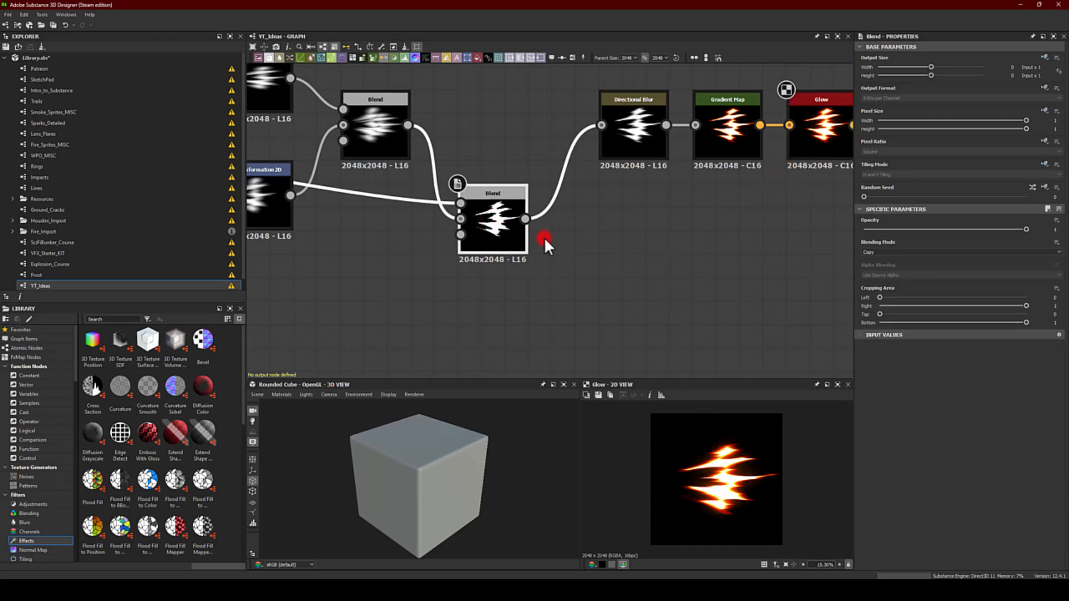
{"action": "left_click_drag", "start_coordinate": [1024, 228], "coordinate": [986, 212]}
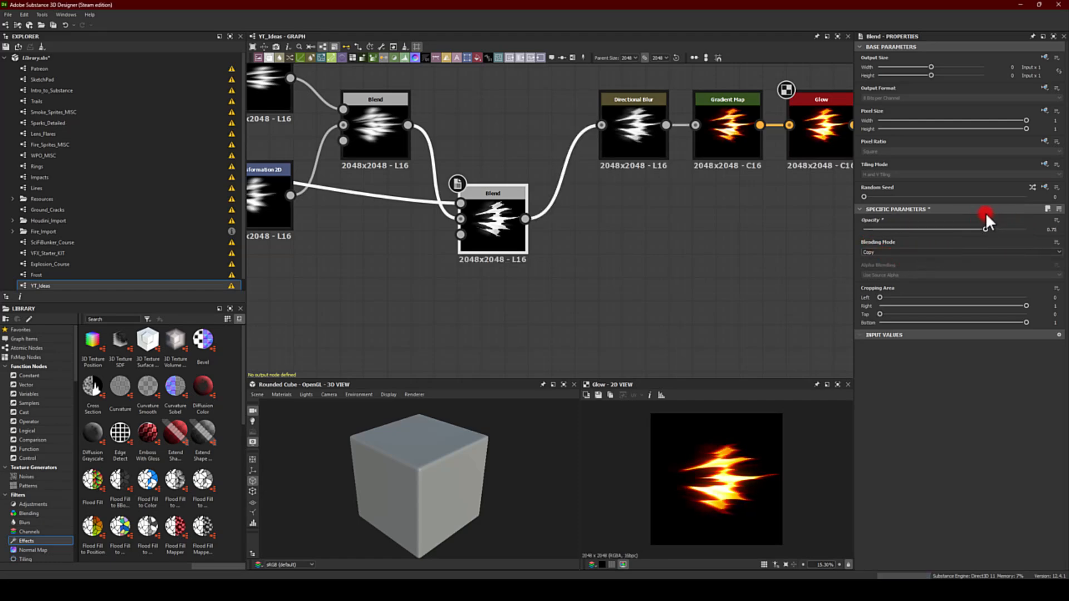
{"action": "left_click", "coordinate": [929, 251]}
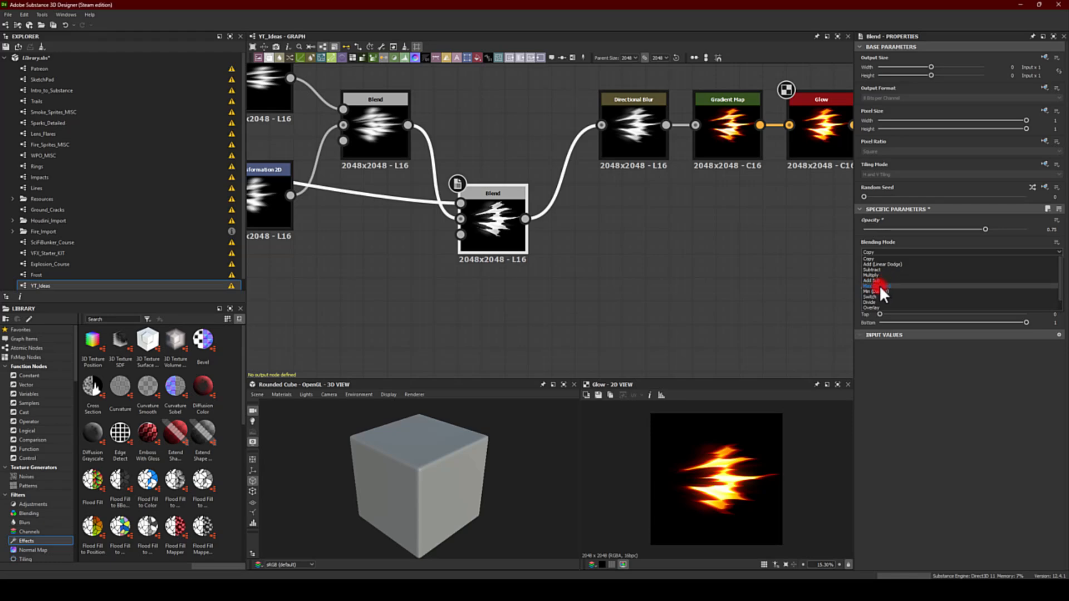
{"action": "left_click", "coordinate": [879, 285]}
{"action": "left_click_drag", "start_coordinate": [983, 228], "coordinate": [1014, 227]}
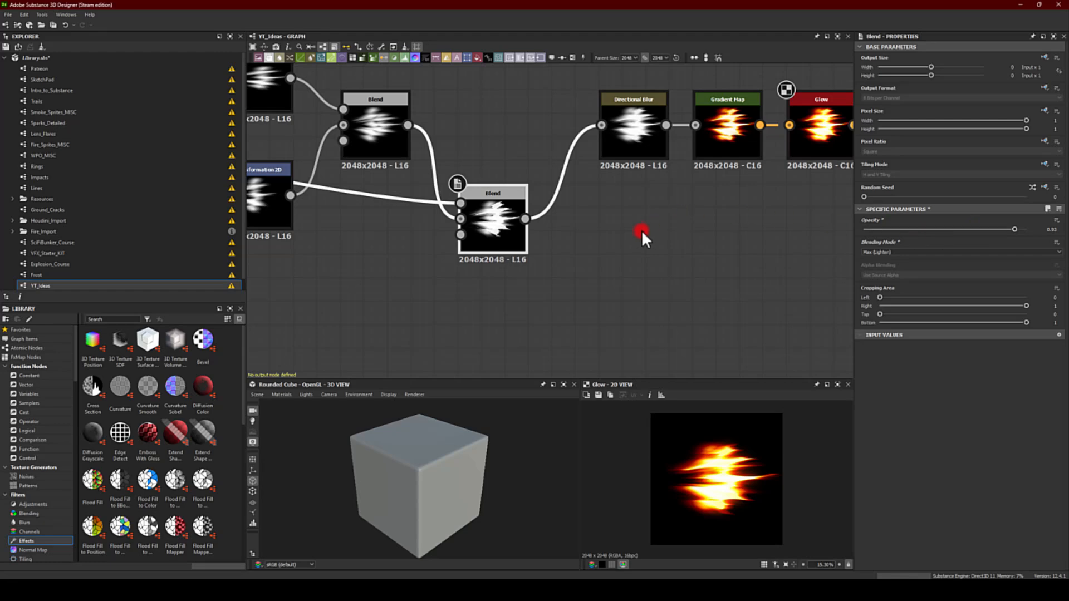
Step: Add a Transformation 2D fed by the sharp shape, connect it to the new Blend's foreground, and preview the Glow output
{"action": "middle_click_drag", "start_coordinate": [421, 285], "coordinate": [566, 306]}
{"action": "scroll", "coordinate": [564, 301], "scroll_direction": "down", "scroll_amount": 2}
{"action": "middle_click_drag", "start_coordinate": [476, 301], "coordinate": [547, 287]}
{"action": "middle_click_drag", "start_coordinate": [351, 282], "coordinate": [612, 269]}
{"action": "left_click_drag", "start_coordinate": [410, 145], "coordinate": [803, 276]}
{"action": "type", "text": "trans"}
{"action": "left_click", "coordinate": [812, 293]}
{"action": "middle_click_drag", "start_coordinate": [697, 299], "coordinate": [335, 298]}
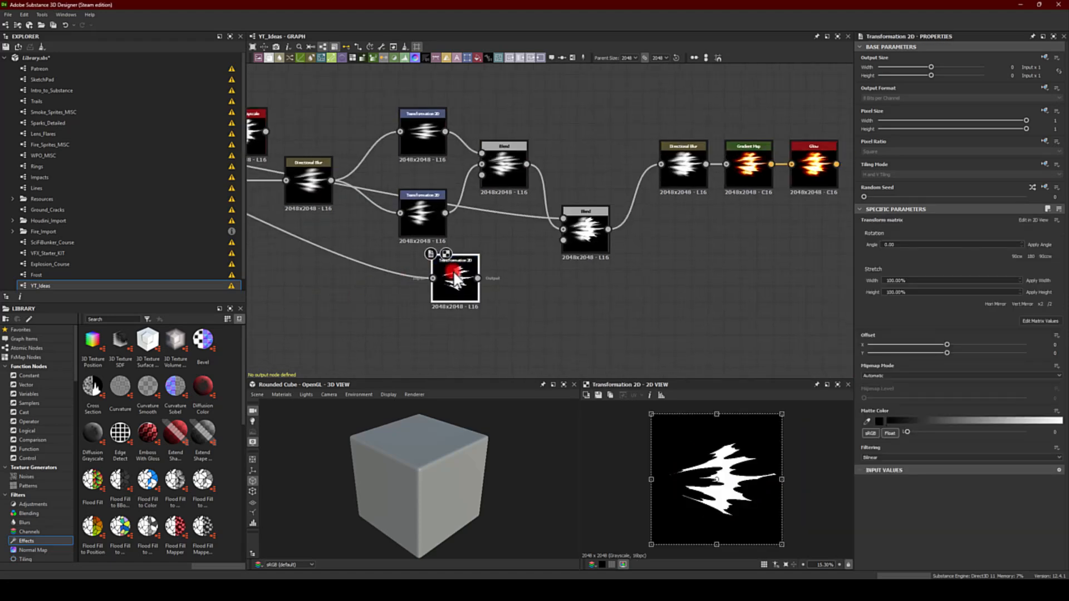
{"action": "scroll", "coordinate": [452, 274], "scroll_direction": "up", "scroll_amount": 3}
{"action": "left_click_drag", "start_coordinate": [489, 281], "coordinate": [612, 196]}
{"action": "middle_click_drag", "start_coordinate": [766, 200], "coordinate": [743, 209]}
{"action": "double_click", "coordinate": [713, 142]}
Step: Scale the new Transformation 2D's shape down slightly and shift it to an X offset of about 0.093
{"action": "left_click", "coordinate": [445, 251]}
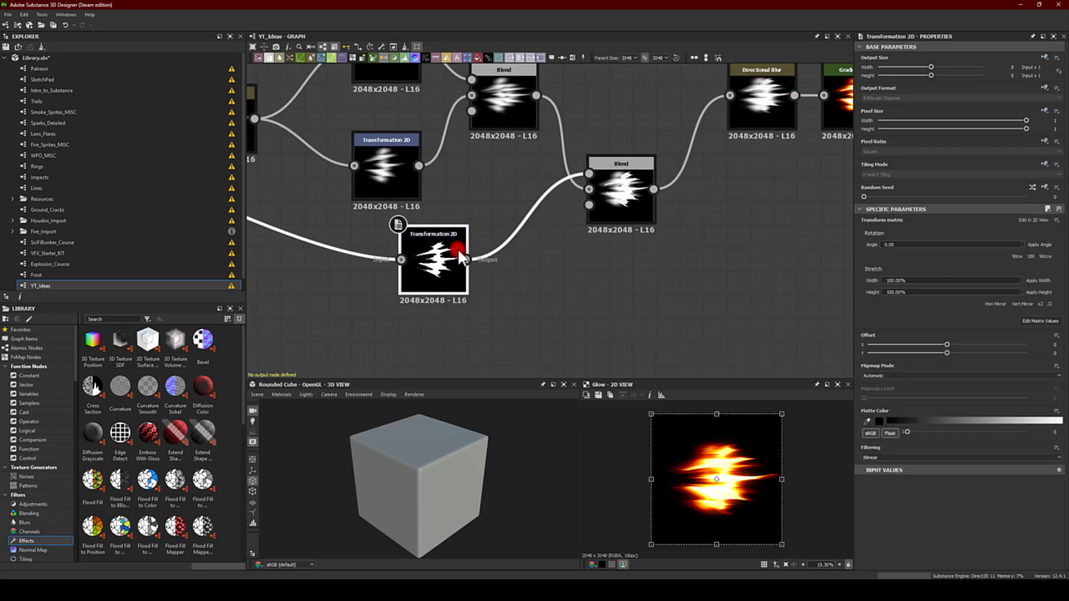
{"action": "mouse_move", "coordinate": [724, 472]}
{"action": "left_mouse_down"}
{"action": "mouse_move", "coordinate": [690, 469]}
{"action": "mouse_move", "coordinate": [713, 463]}
{"action": "left_mouse_up"}
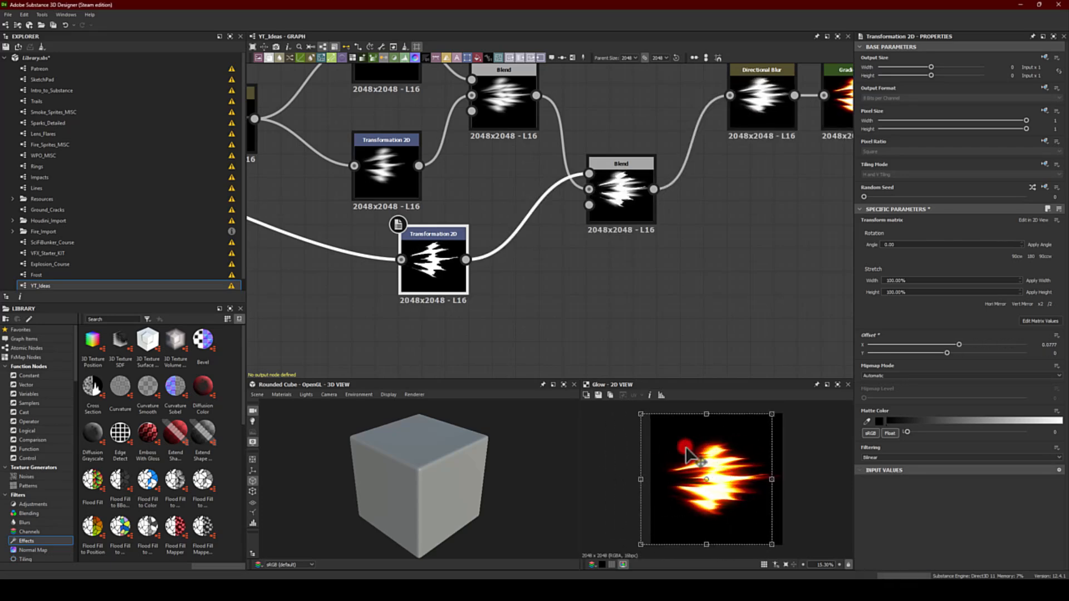
{"action": "left_click_drag", "start_coordinate": [641, 415], "coordinate": [649, 423]}
{"action": "left_click_drag", "start_coordinate": [710, 477], "coordinate": [718, 478]}
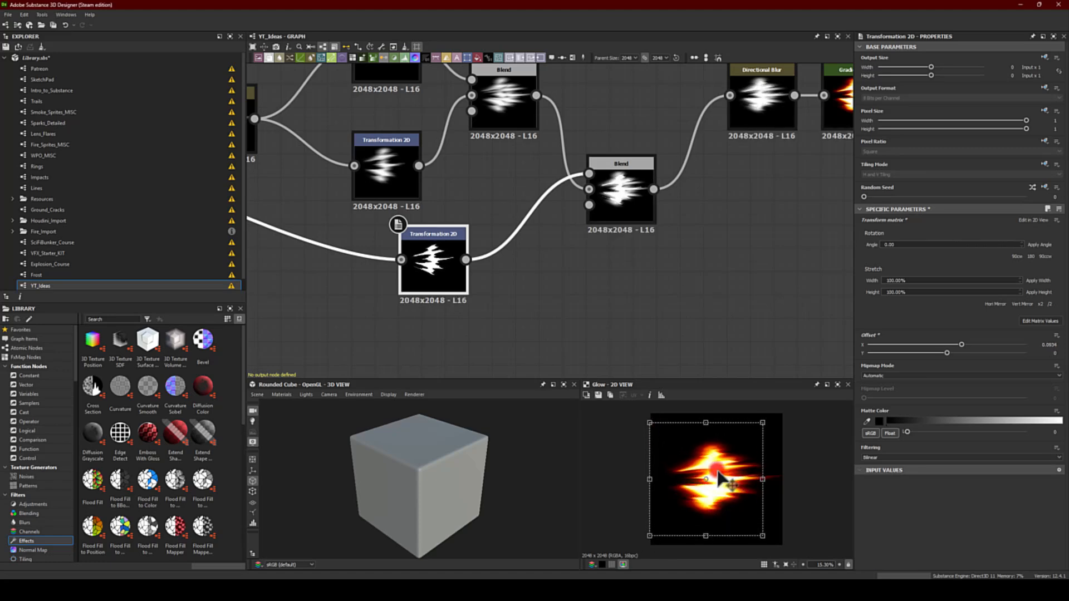
Step: Lower the Opacity of the Max (Lighten) Blend before the final Directional Blur to 0.71
{"action": "middle_click_drag", "start_coordinate": [711, 282], "coordinate": [463, 313]}
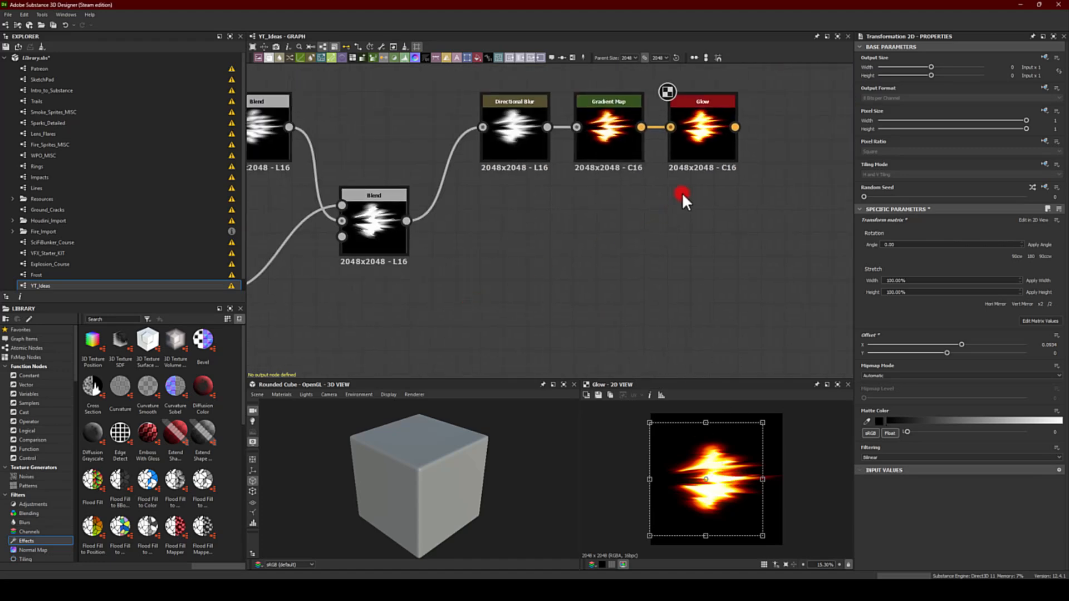
{"action": "left_click", "coordinate": [695, 140]}
{"action": "middle_click_drag", "start_coordinate": [541, 250], "coordinate": [819, 221]}
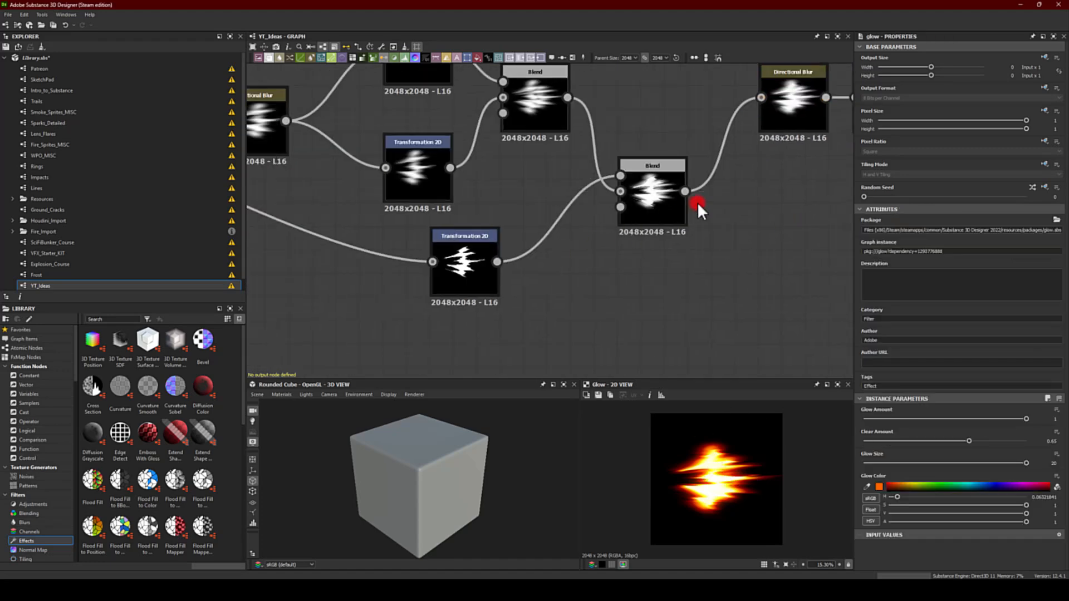
{"action": "middle_click_drag", "start_coordinate": [697, 201], "coordinate": [566, 269]}
{"action": "left_click", "coordinate": [544, 264]}
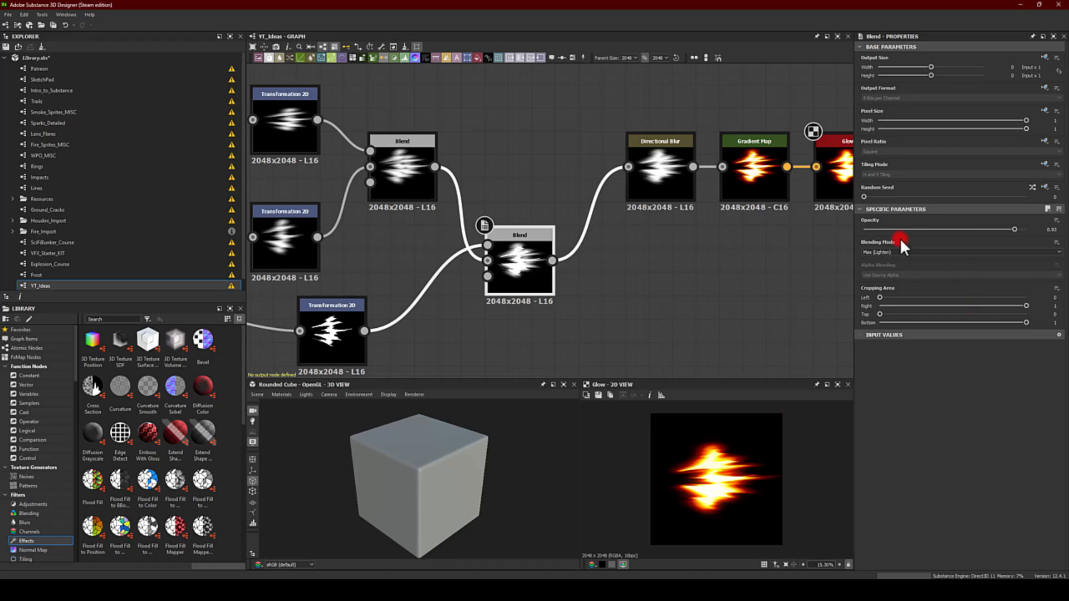
{"action": "mouse_move", "coordinate": [964, 231]}
{"action": "left_mouse_down"}
{"action": "mouse_move", "coordinate": [1004, 228]}
{"action": "mouse_move", "coordinate": [802, 234]}
{"action": "mouse_move", "coordinate": [980, 237]}
{"action": "left_mouse_up"}
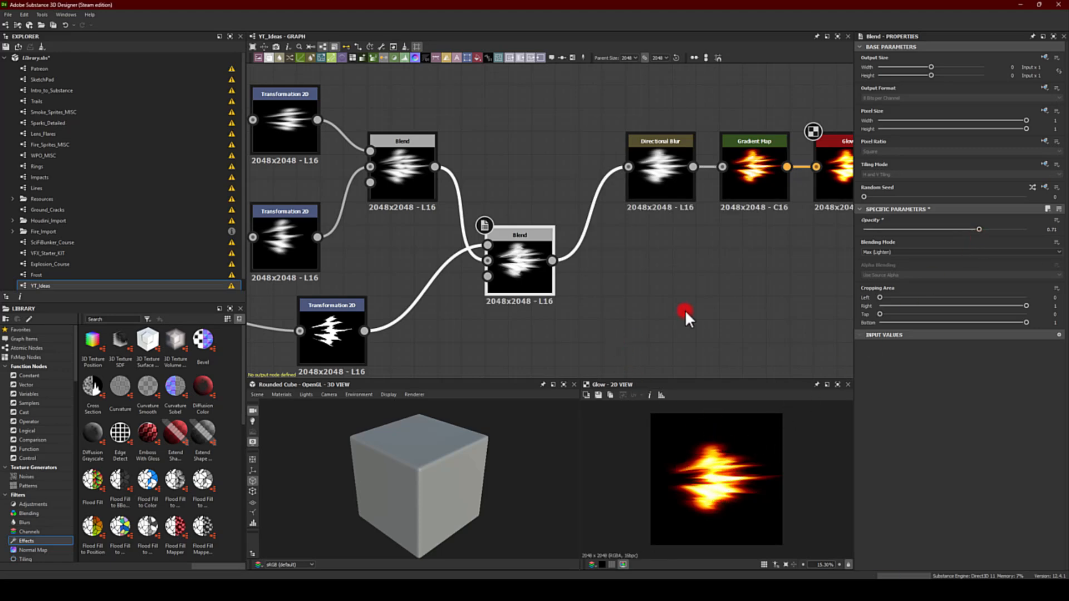
Step: Reposition the earlier Blend node in line with the sharp Transformation 2D and the bypassed Blur HQ Grayscale
{"action": "middle_click_drag", "start_coordinate": [751, 280], "coordinate": [661, 296]}
{"action": "scroll", "coordinate": [662, 297], "scroll_direction": "down", "scroll_amount": 4}
{"action": "middle_click_drag", "start_coordinate": [506, 253], "coordinate": [693, 134]}
{"action": "middle_click_drag", "start_coordinate": [401, 267], "coordinate": [519, 258]}
{"action": "left_click_drag", "start_coordinate": [644, 162], "coordinate": [620, 129]}
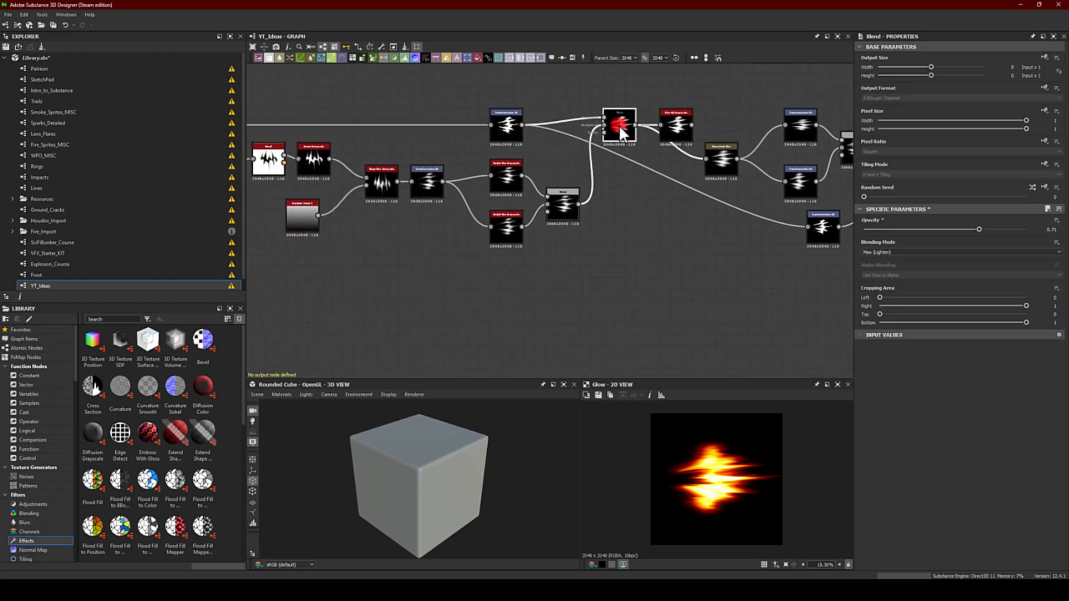
Step: Set the Tile Sampler's X Amount to 14, Y Amount to 8, Size X to 0.48 and Size Y to 1
{"action": "middle_click_drag", "start_coordinate": [234, 279], "coordinate": [400, 198]}
{"action": "left_click", "coordinate": [397, 160]}
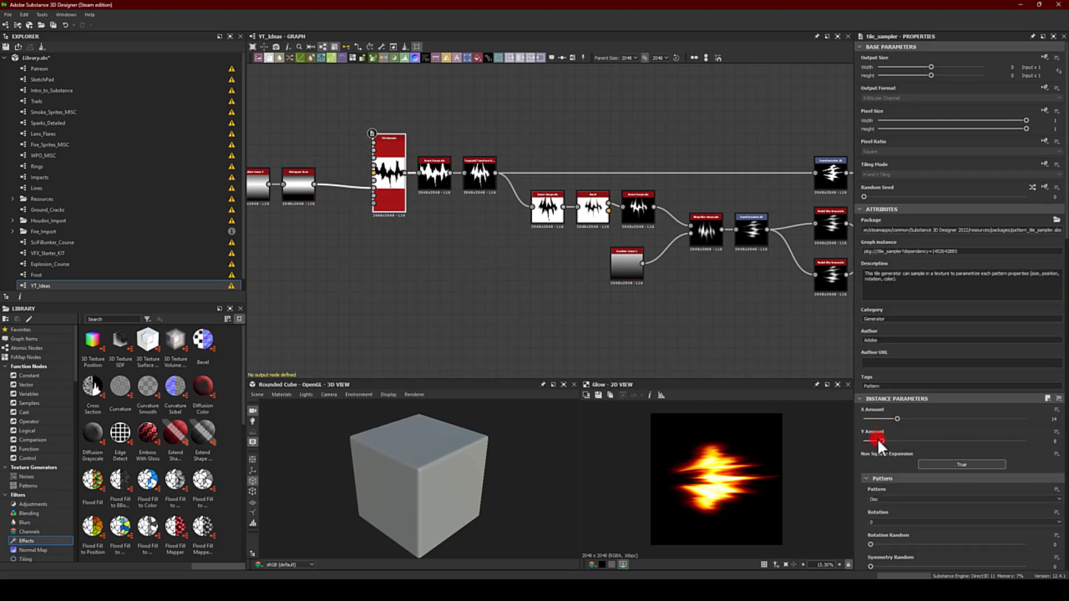
{"action": "left_click_drag", "start_coordinate": [882, 440], "coordinate": [883, 417]}
{"action": "left_click_drag", "start_coordinate": [884, 416], "coordinate": [897, 410]}
{"action": "scroll", "coordinate": [893, 435], "scroll_direction": "down", "scroll_amount": 5}
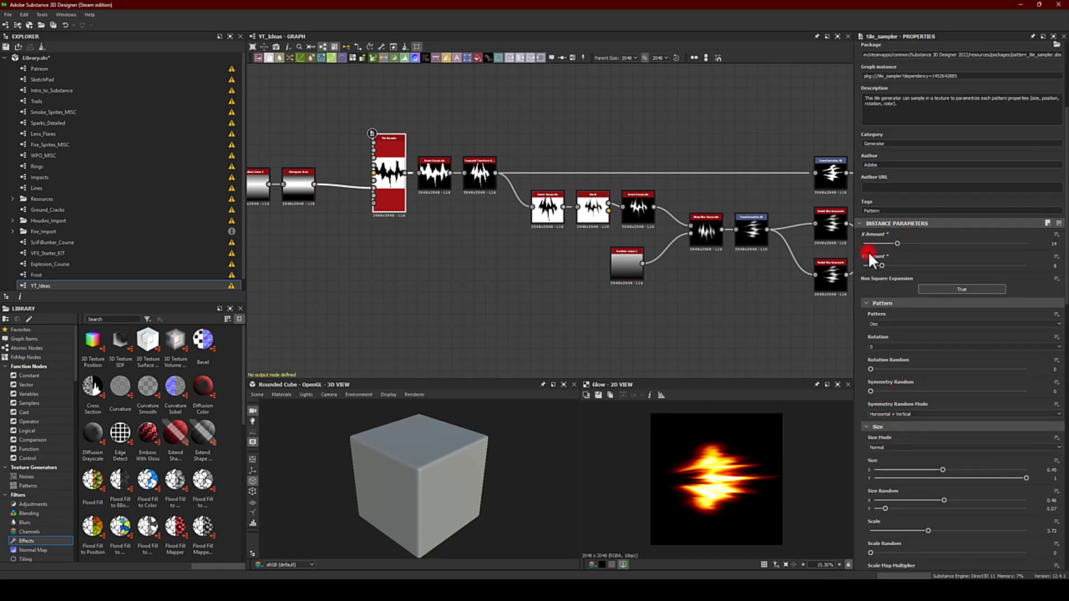
{"action": "scroll", "coordinate": [983, 226], "scroll_direction": "down", "scroll_amount": 2}
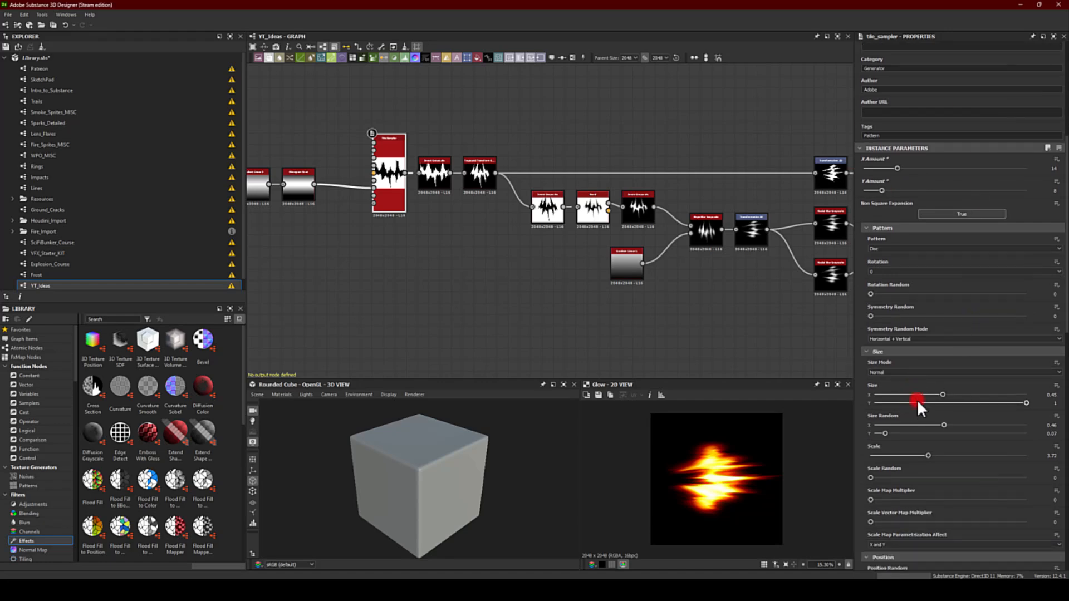
{"action": "mouse_move", "coordinate": [941, 397]}
{"action": "left_mouse_down"}
{"action": "mouse_move", "coordinate": [917, 390]}
{"action": "mouse_move", "coordinate": [992, 393]}
{"action": "mouse_move", "coordinate": [947, 392]}
{"action": "left_mouse_up"}
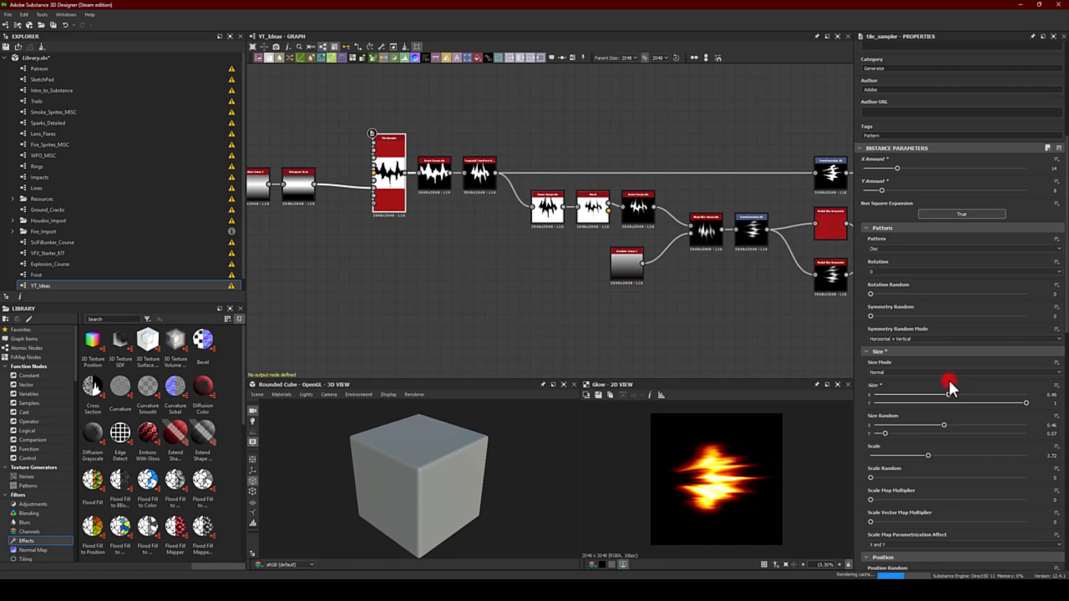
{"action": "left_click_drag", "start_coordinate": [1025, 403], "coordinate": [1049, 412]}
Step: Set the Tile Sampler's Size Random to X 0.93 and Y 0, its Scale to 3.85 and Scale Random to 0
{"action": "left_click_drag", "start_coordinate": [944, 426], "coordinate": [1016, 417]}
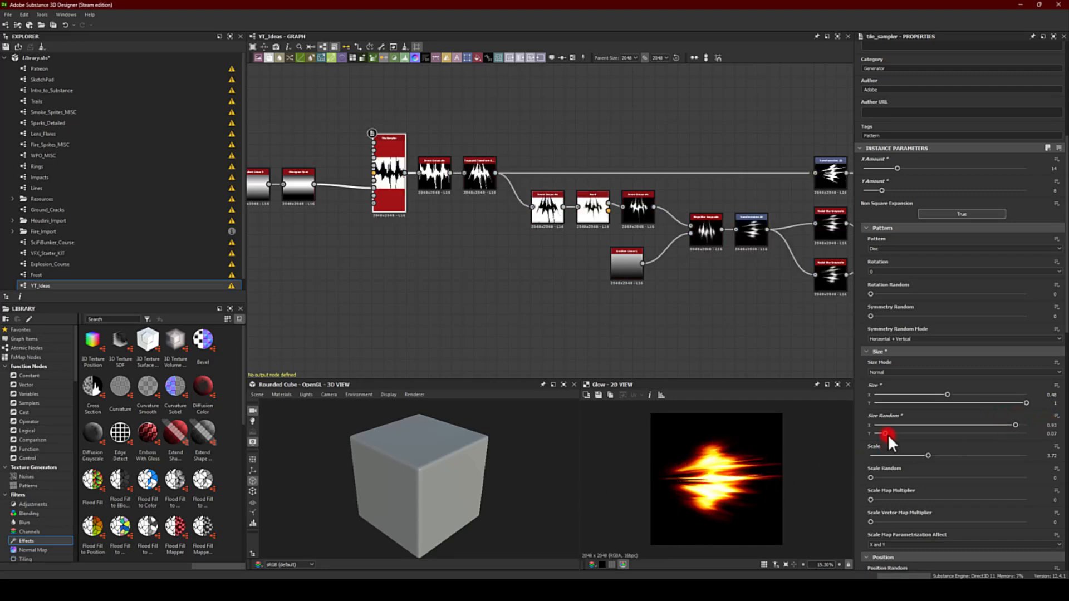
{"action": "left_click_drag", "start_coordinate": [887, 433], "coordinate": [800, 423]}
{"action": "mouse_move", "coordinate": [873, 422]}
{"action": "left_mouse_down"}
{"action": "mouse_move", "coordinate": [883, 428]}
{"action": "mouse_move", "coordinate": [873, 431]}
{"action": "left_mouse_up"}
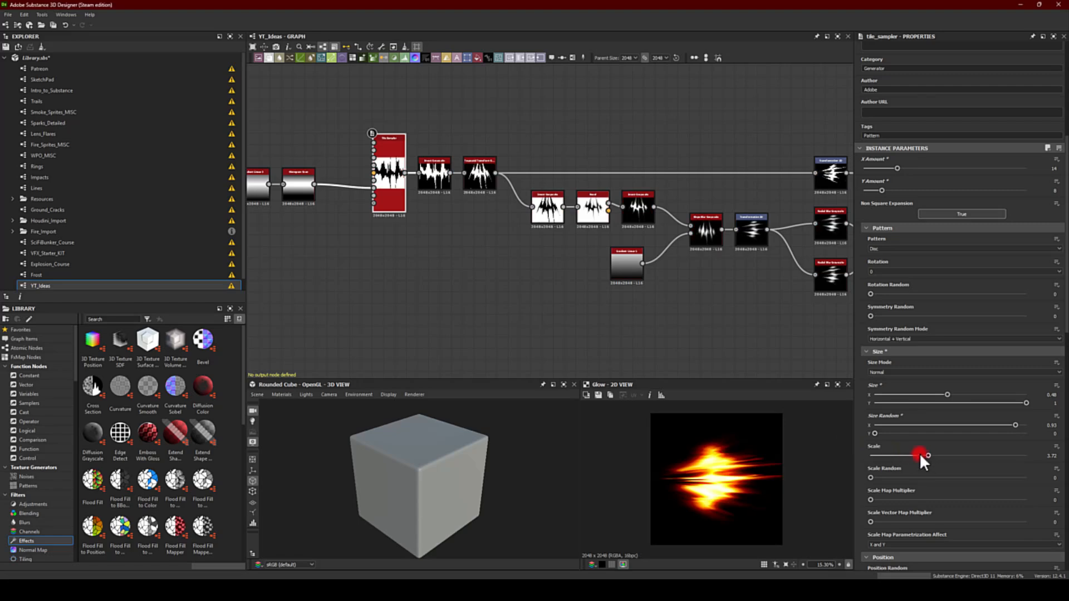
{"action": "mouse_move", "coordinate": [926, 455]}
{"action": "left_mouse_down"}
{"action": "mouse_move", "coordinate": [939, 442]}
{"action": "mouse_move", "coordinate": [929, 438]}
{"action": "left_mouse_up"}
{"action": "left_click_drag", "start_coordinate": [871, 478], "coordinate": [826, 460]}
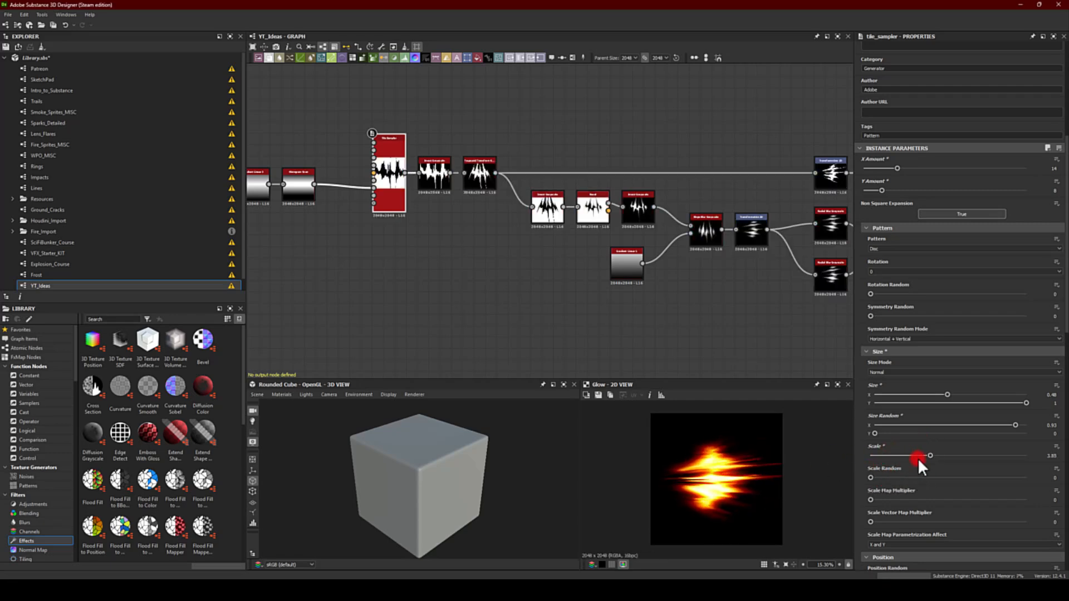
Step: Set the Tile Sampler's Global Offset X to -2.33 and try out its Offset and Rotation Random sliders
{"action": "scroll", "coordinate": [918, 458], "scroll_direction": "down", "scroll_amount": 3}
{"action": "left_click_drag", "start_coordinate": [870, 448], "coordinate": [787, 467]}
{"action": "mouse_move", "coordinate": [945, 495]}
{"action": "left_mouse_down"}
{"action": "mouse_move", "coordinate": [790, 486]}
{"action": "mouse_move", "coordinate": [971, 494]}
{"action": "mouse_move", "coordinate": [950, 486]}
{"action": "left_mouse_up"}
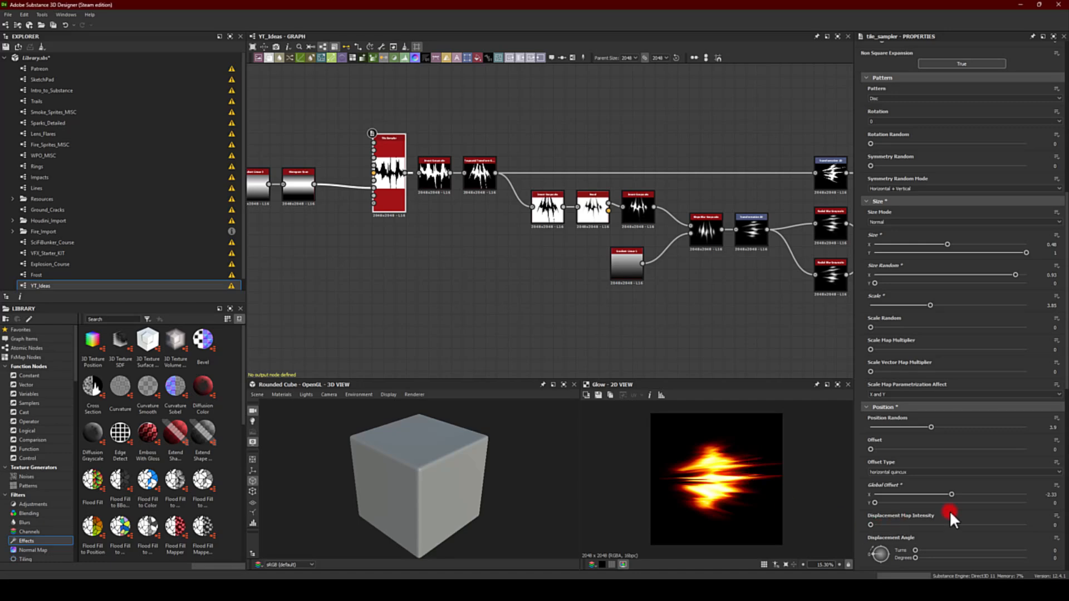
{"action": "scroll", "coordinate": [950, 509], "scroll_direction": "down", "scroll_amount": 3}
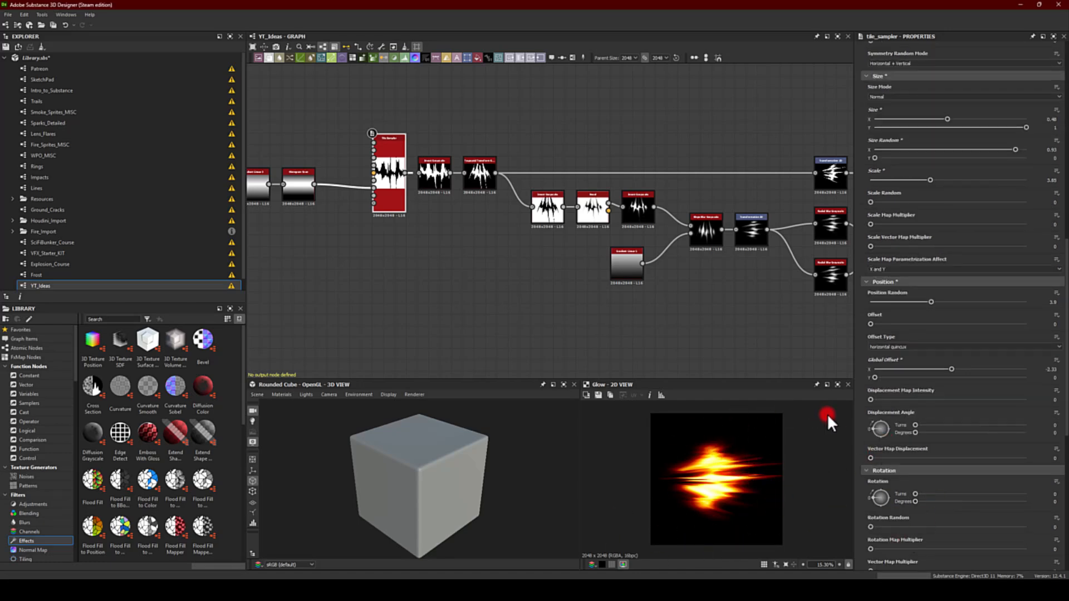
{"action": "scroll", "coordinate": [916, 462], "scroll_direction": "down", "scroll_amount": 2}
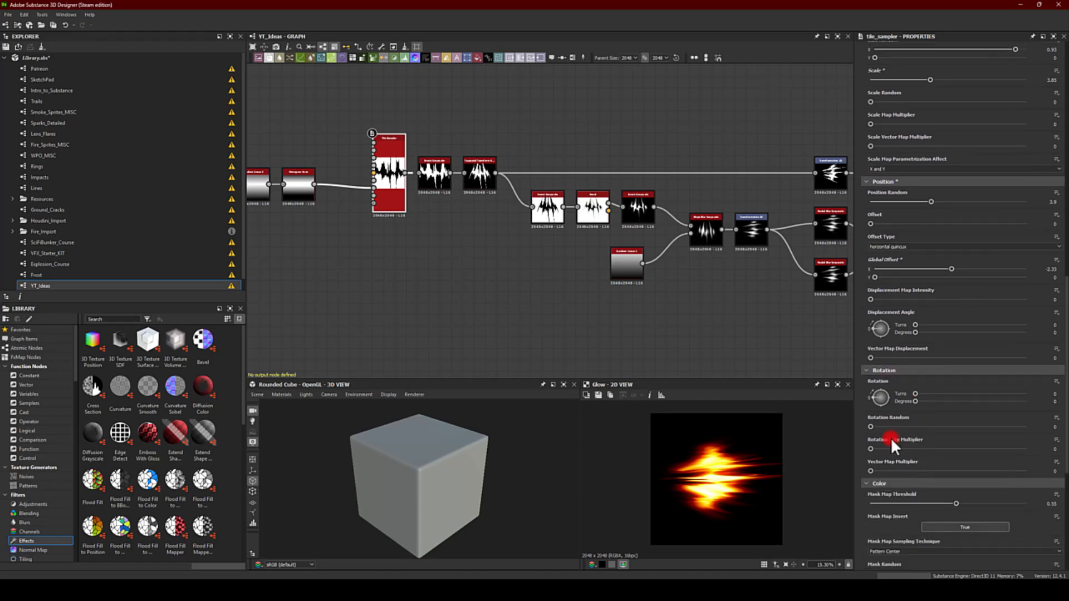
{"action": "left_click_drag", "start_coordinate": [871, 426], "coordinate": [811, 425]}
{"action": "scroll", "coordinate": [874, 478], "scroll_direction": "down", "scroll_amount": 2}
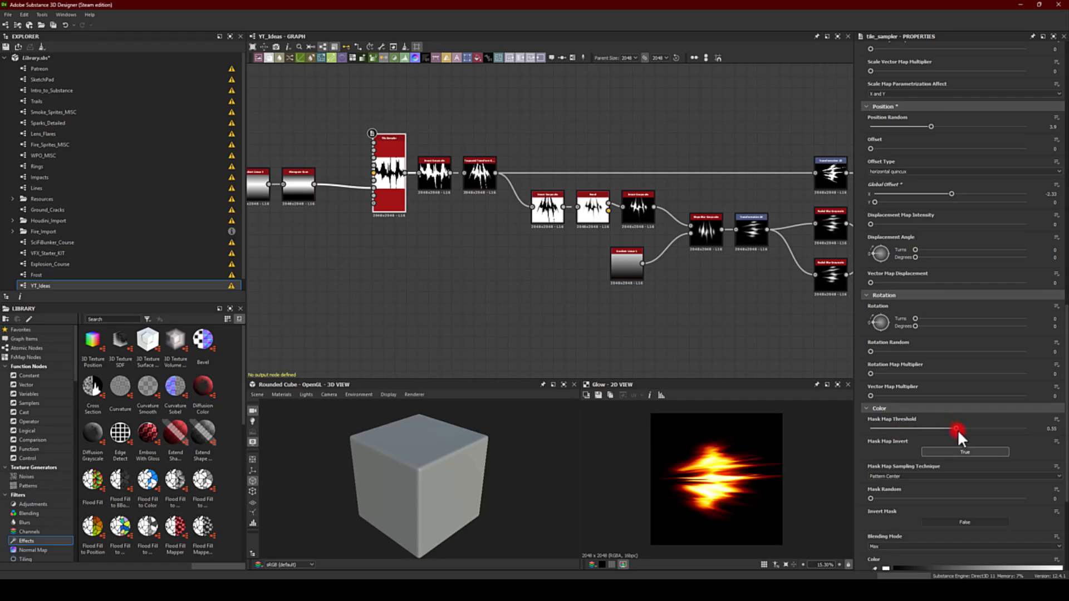
Step: Try a Mask Map Threshold of 0.44 on the Tile Sampler, restore 0.55, and test Mask Random and Color Random
{"action": "mouse_move", "coordinate": [954, 428]}
{"action": "left_mouse_down"}
{"action": "mouse_move", "coordinate": [927, 418]}
{"action": "mouse_move", "coordinate": [938, 415]}
{"action": "left_mouse_up"}
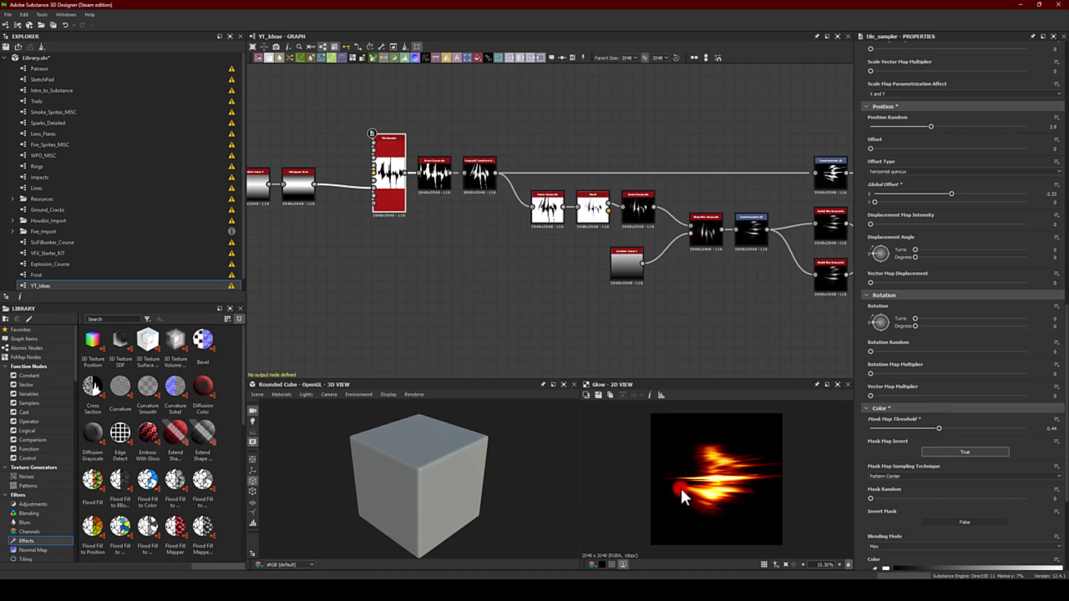
{"action": "left_click_drag", "start_coordinate": [938, 429], "coordinate": [957, 420]}
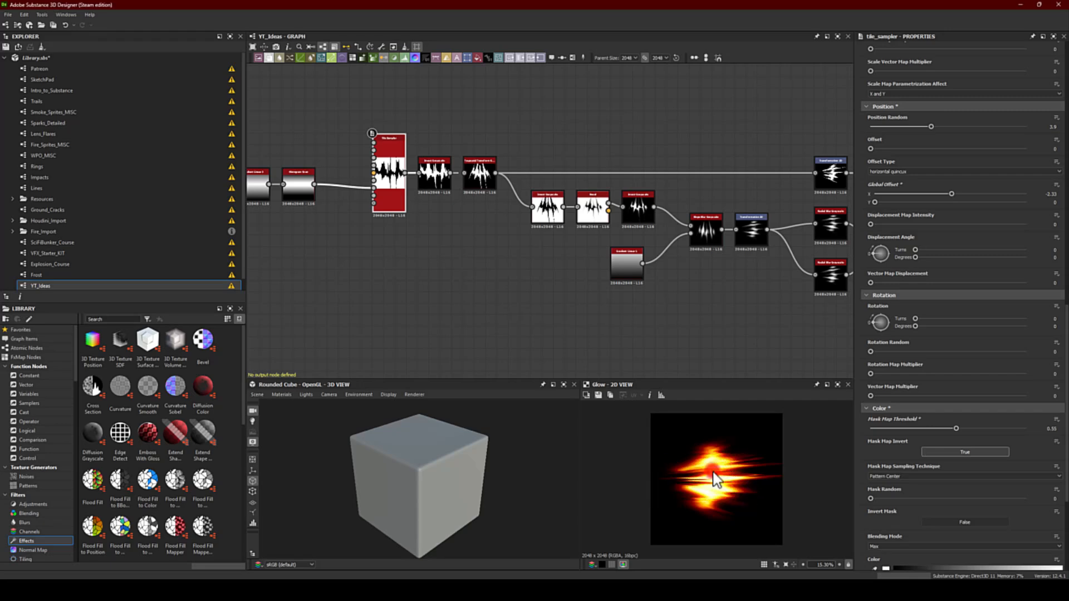
{"action": "left_click_drag", "start_coordinate": [872, 498], "coordinate": [793, 503]}
{"action": "scroll", "coordinate": [894, 490], "scroll_direction": "down", "scroll_amount": 5}
{"action": "left_click_drag", "start_coordinate": [873, 477], "coordinate": [831, 475]}
{"action": "mouse_move", "coordinate": [868, 436]}
{"action": "left_mouse_down"}
{"action": "mouse_move", "coordinate": [969, 435]}
{"action": "mouse_move", "coordinate": [851, 429]}
{"action": "mouse_move", "coordinate": [921, 436]}
{"action": "mouse_move", "coordinate": [880, 433]}
{"action": "mouse_move", "coordinate": [866, 452]}
{"action": "left_mouse_up"}
{"action": "scroll", "coordinate": [880, 468], "scroll_direction": "down", "scroll_amount": 1}
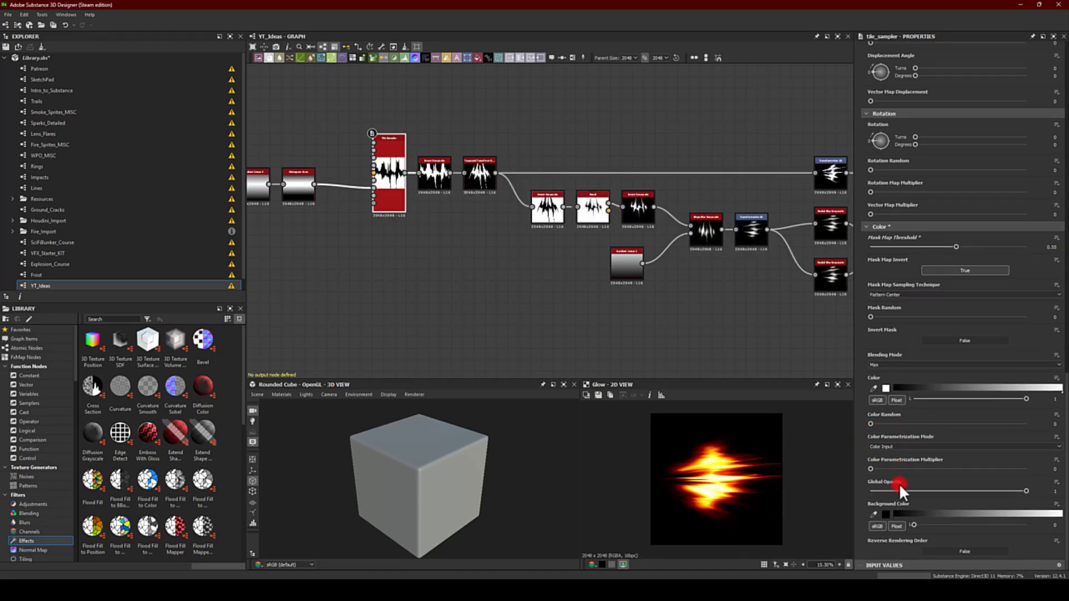
Step: Add a Threshold node fed by the final Directional Blur, place it below the Glow branch and try its Threshold range
{"action": "middle_click_drag", "start_coordinate": [657, 300], "coordinate": [398, 225]}
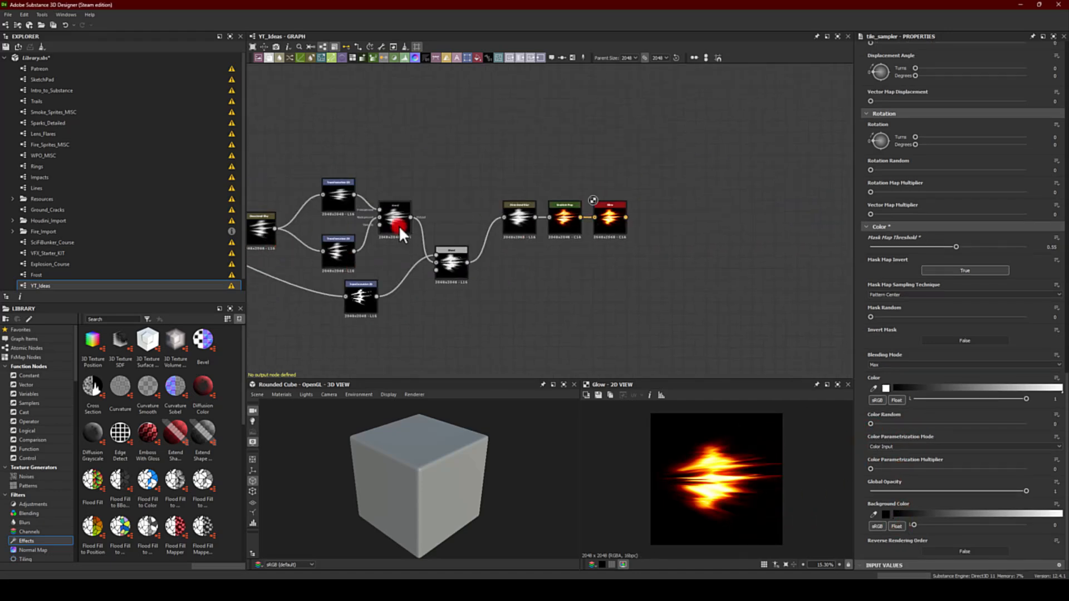
{"action": "left_click", "coordinate": [609, 219]}
{"action": "middle_click_drag", "start_coordinate": [626, 294], "coordinate": [607, 249]}
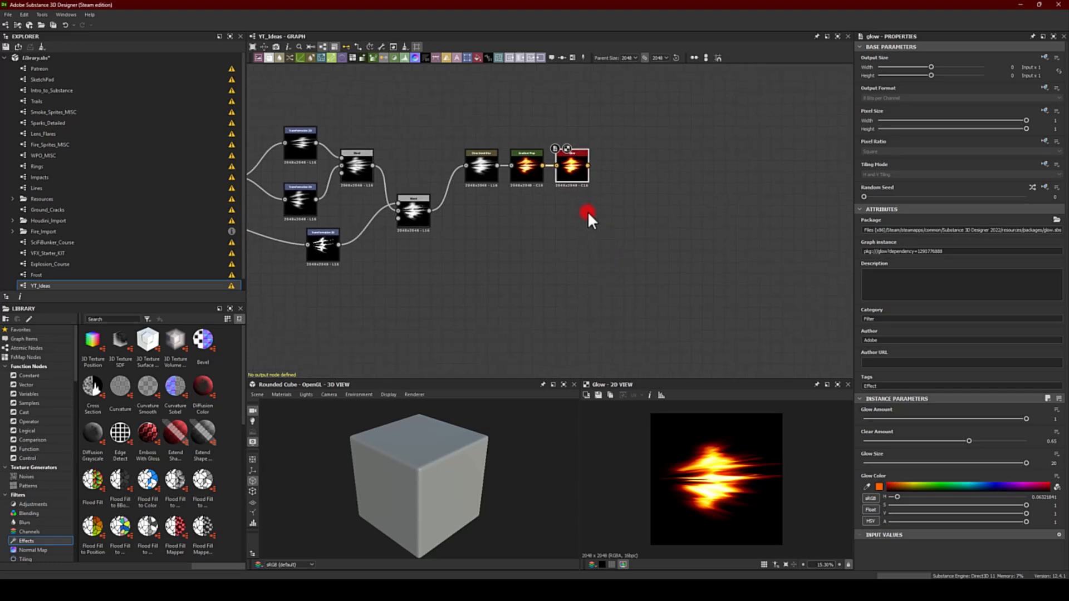
{"action": "left_click_drag", "start_coordinate": [500, 169], "coordinate": [517, 235]}
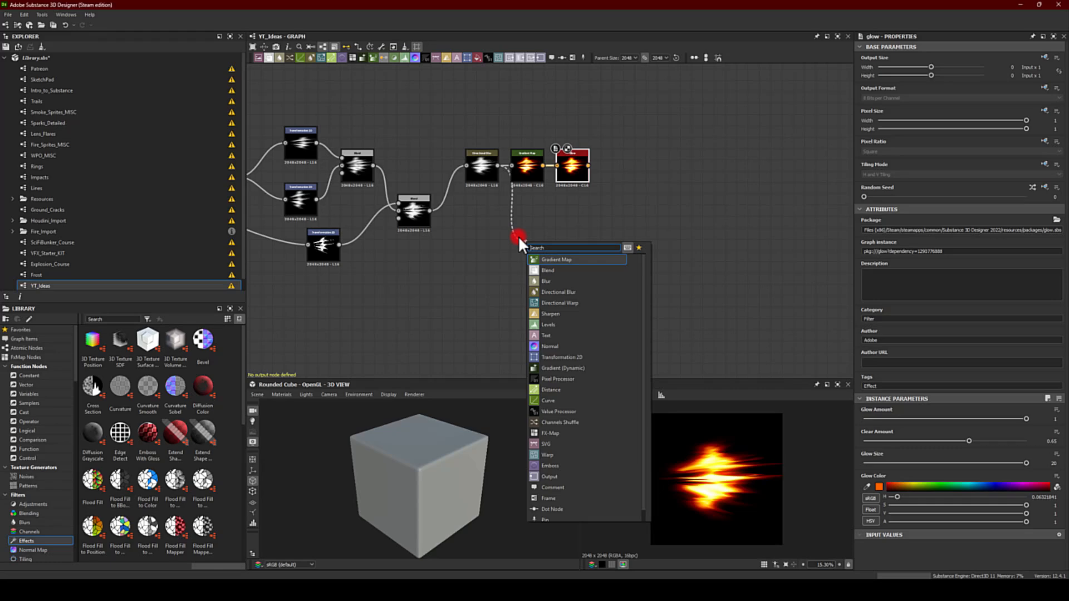
{"action": "type", "text": "tra"}
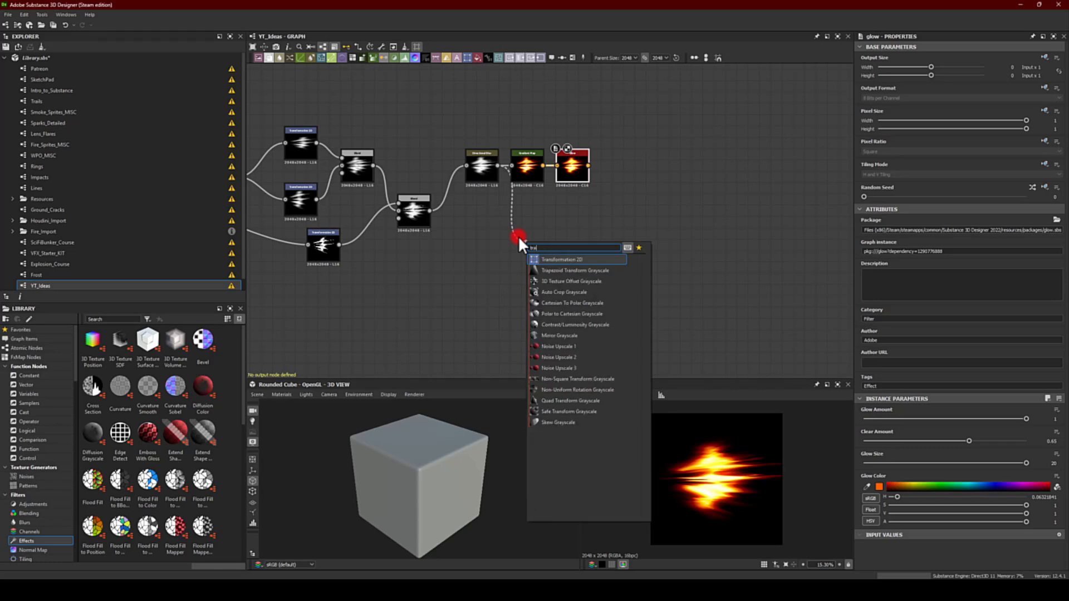
{"action": "key", "text": "BackSpace"}
{"action": "key", "text": "BackSpace"}
{"action": "key", "text": "BackSpace"}
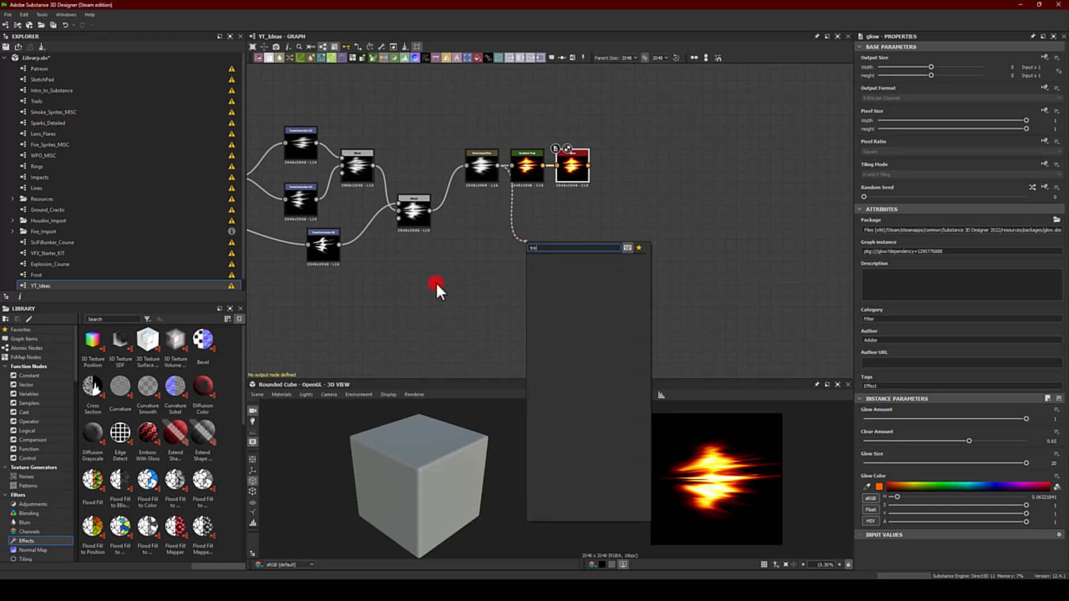
{"action": "type", "text": "tres"}
{"action": "key", "text": "BackSpace"}
{"action": "key", "text": "BackSpace"}
{"action": "key", "text": "BackSpace"}
{"action": "type", "text": "hr"}
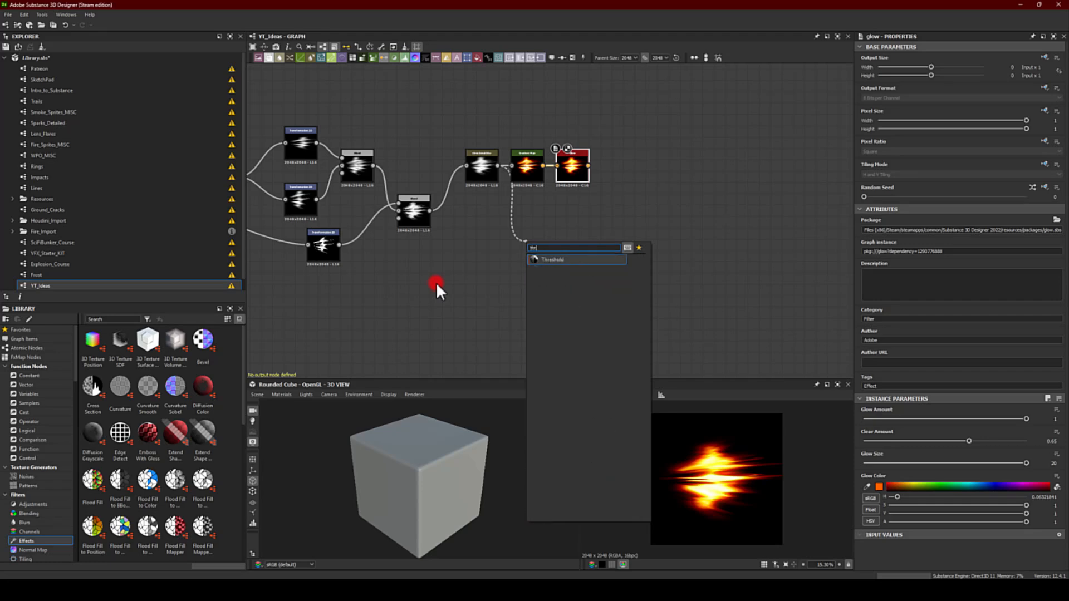
{"action": "key", "text": "Return"}
{"action": "left_click_drag", "start_coordinate": [864, 419], "coordinate": [683, 353]}
{"action": "left_click_drag", "start_coordinate": [539, 245], "coordinate": [584, 256]}
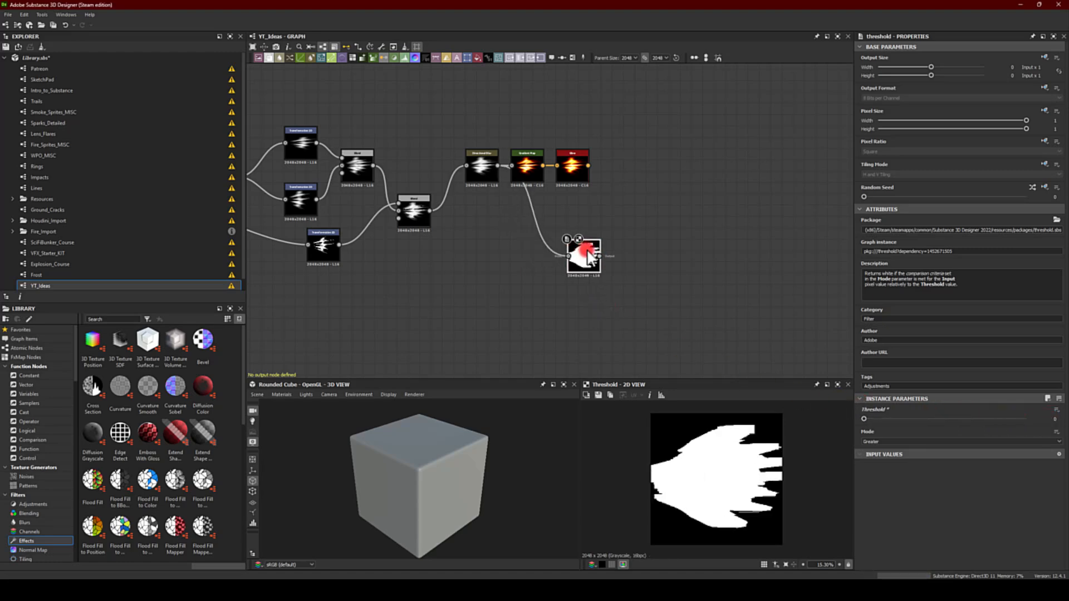
Step: Insert a Blend node between the Directional Blur and the Threshold, and set its Blending Mode to Multiply
{"action": "scroll", "coordinate": [472, 267], "scroll_direction": "up", "scroll_amount": 2}
{"action": "left_click_drag", "start_coordinate": [592, 119], "coordinate": [646, 121]}
{"action": "left_click_drag", "start_coordinate": [506, 120], "coordinate": [551, 231]}
{"action": "key", "text": "Return"}
{"action": "left_click", "coordinate": [617, 261]}
{"action": "left_click", "coordinate": [873, 252]}
{"action": "left_click", "coordinate": [869, 271]}
{"action": "left_click_drag", "start_coordinate": [545, 246], "coordinate": [608, 251]}
Step: Add a Gradient Linear 1 node with 90° Rotation and connect it to the Multiply Blend's foreground
{"action": "middle_click_drag", "start_coordinate": [445, 317], "coordinate": [461, 294]}
{"action": "key", "text": "space"}
{"action": "type", "text": "gra"}
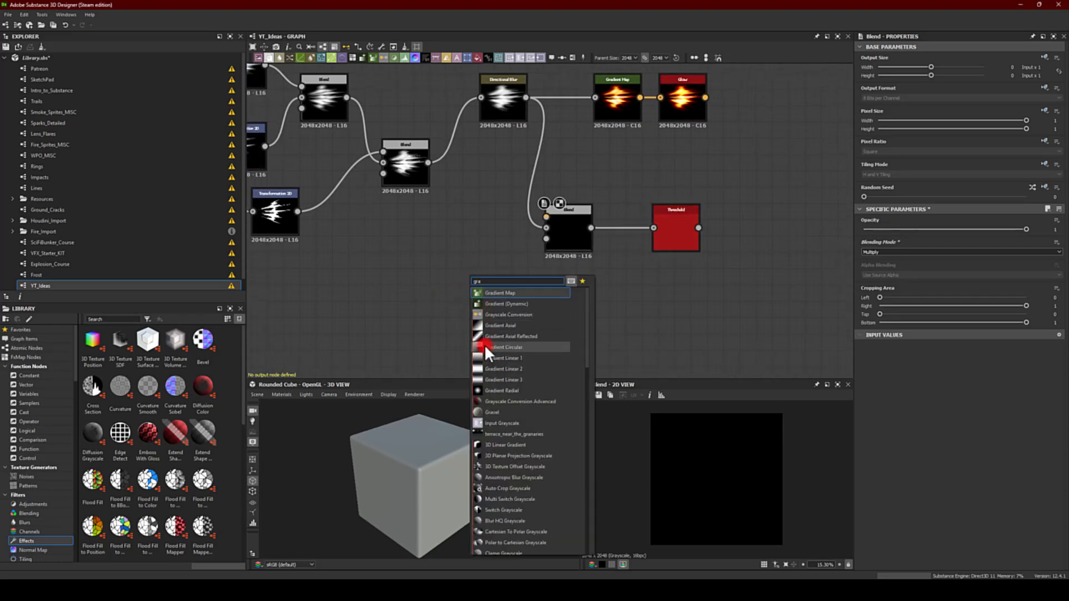
{"action": "left_click", "coordinate": [486, 358]}
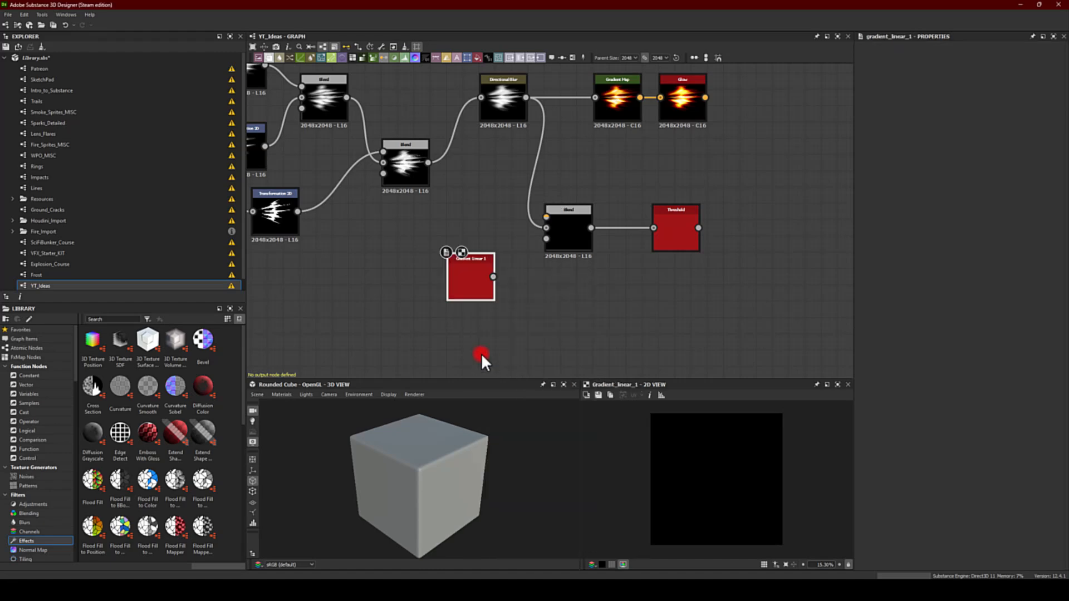
{"action": "left_click", "coordinate": [868, 440]}
{"action": "left_click", "coordinate": [868, 452]}
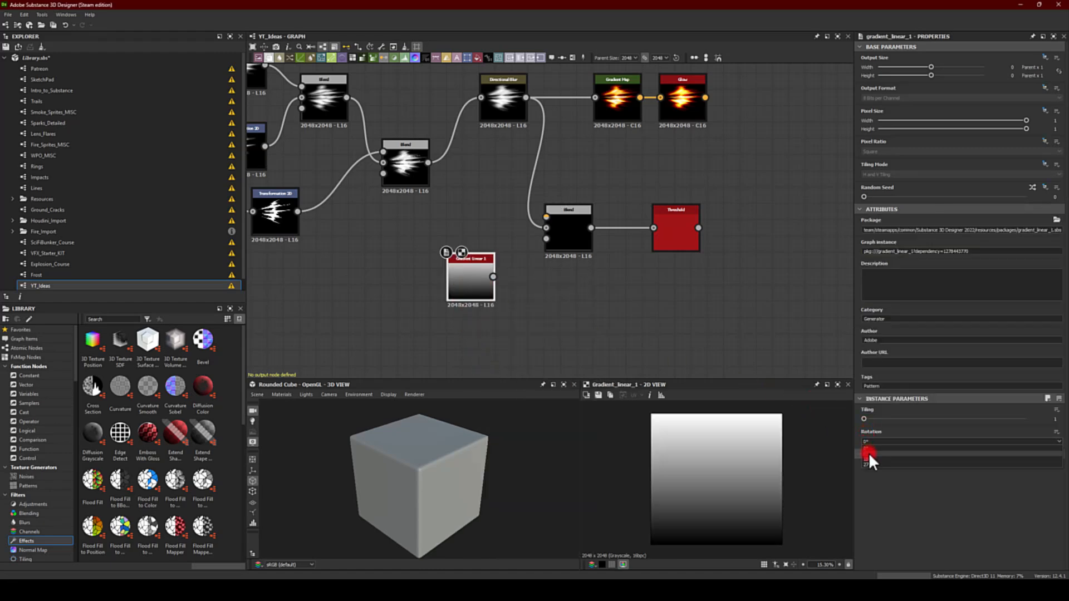
{"action": "left_click_drag", "start_coordinate": [406, 278], "coordinate": [380, 271]}
{"action": "left_click_drag", "start_coordinate": [487, 235], "coordinate": [584, 229]}
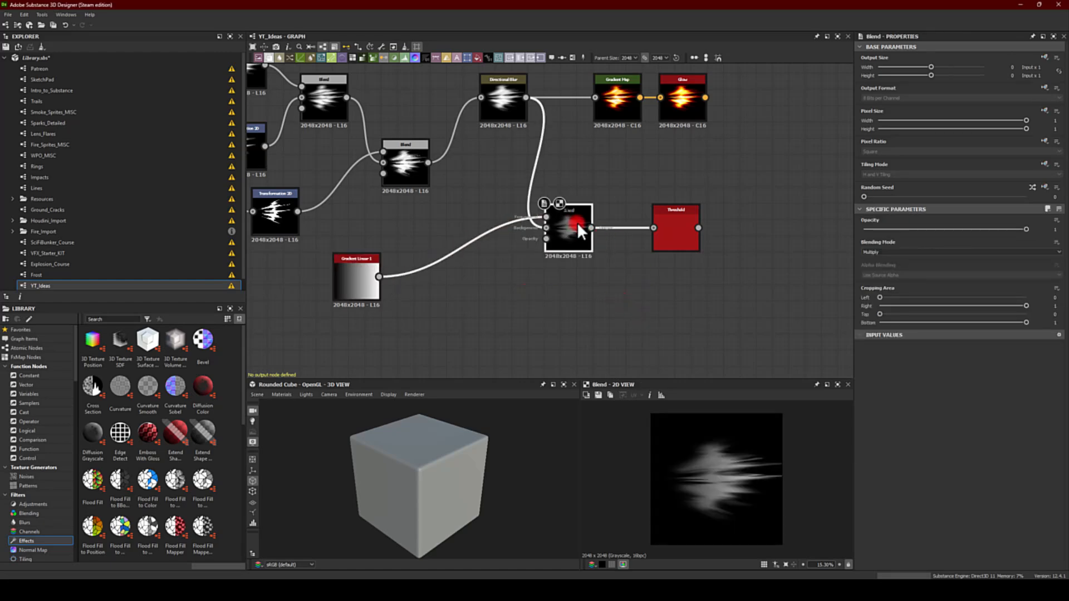
Step: Preview the erosion by raising the Threshold node's value to 0.39 and returning it to 0
{"action": "left_click", "coordinate": [678, 219]}
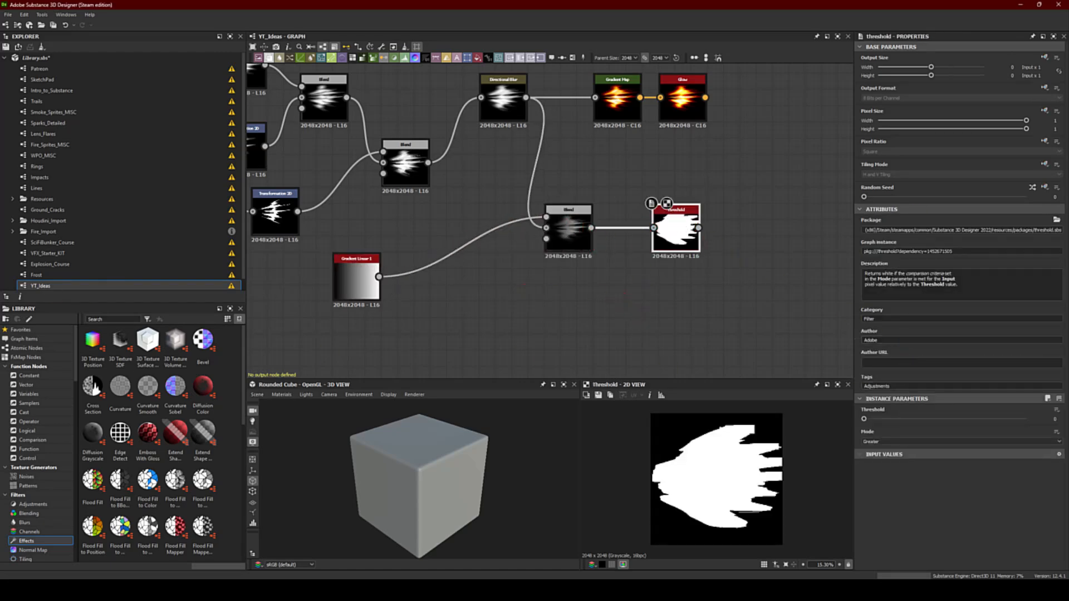
{"action": "left_click", "coordinate": [487, 289]}
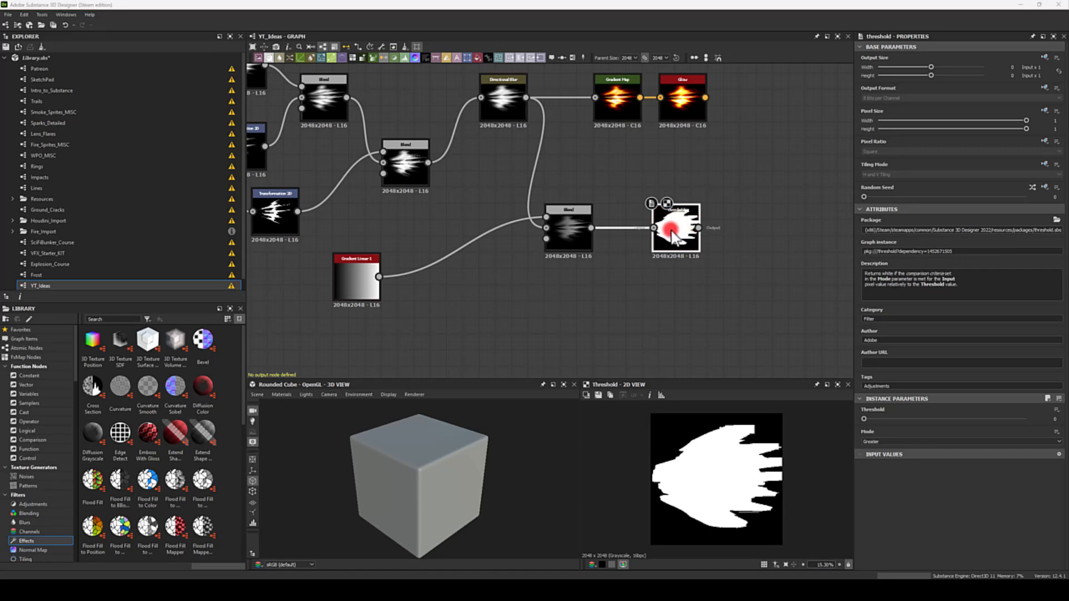
{"action": "left_click_drag", "start_coordinate": [864, 419], "coordinate": [760, 450]}
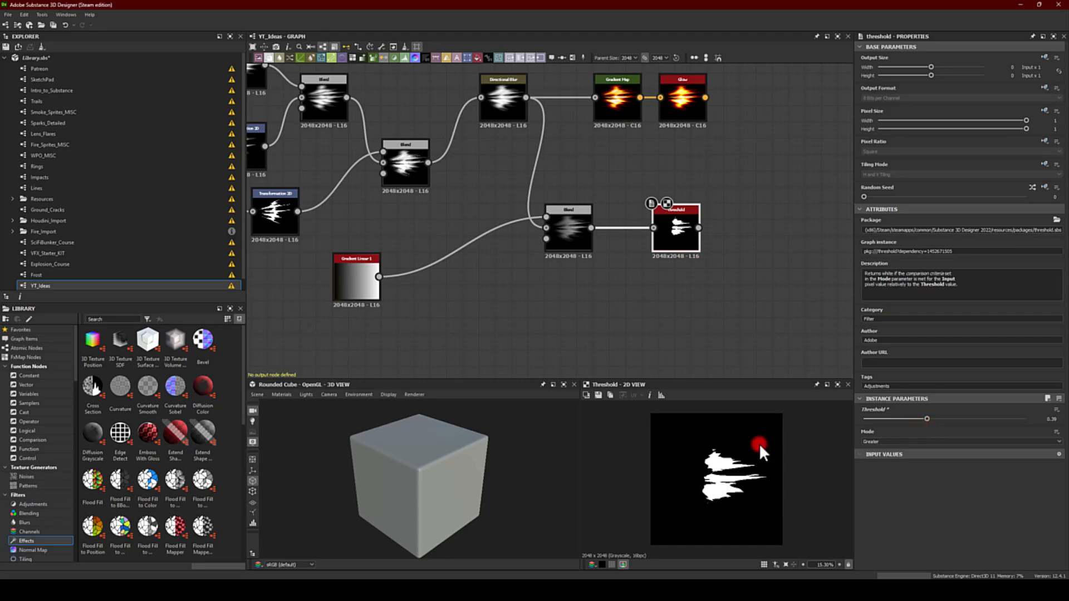
{"action": "left_click_drag", "start_coordinate": [927, 416], "coordinate": [857, 417]}
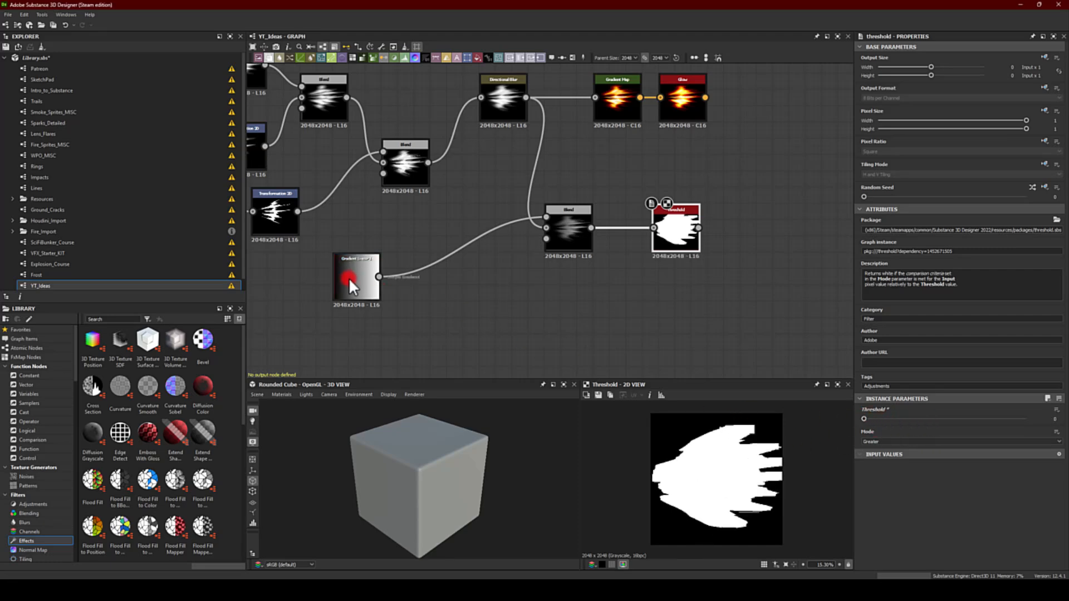
Step: Add a Warp node fed by the output of the Gradient Linear 1 node
{"action": "left_click", "coordinate": [375, 281]}
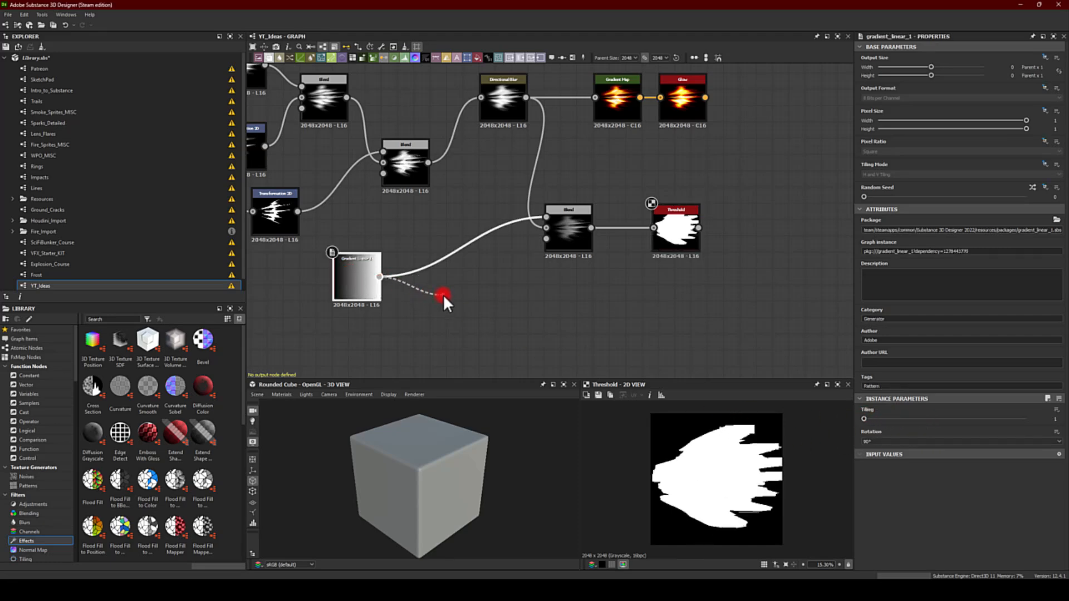
{"action": "left_click_drag", "start_coordinate": [444, 295], "coordinate": [443, 295]}
{"action": "type", "text": "warp"}
{"action": "key", "text": "Return"}
Step: Add a Perlin Noise node below the Gradient Linear 1 and connect it to the Warp's gradient input
{"action": "key", "text": "space"}
{"action": "type", "text": "bi"}
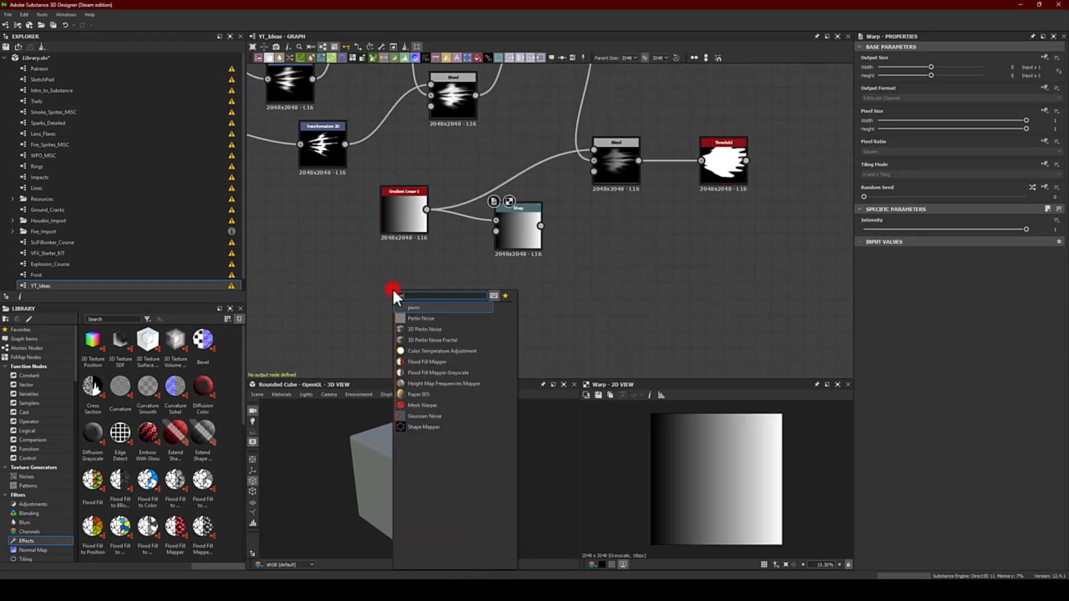
{"action": "key", "text": "Return"}
{"action": "left_click", "coordinate": [409, 316]}
{"action": "key", "text": "space"}
{"action": "type", "text": "perlin"}
{"action": "key", "text": "Return"}
{"action": "left_click_drag", "start_coordinate": [389, 295], "coordinate": [405, 279]}
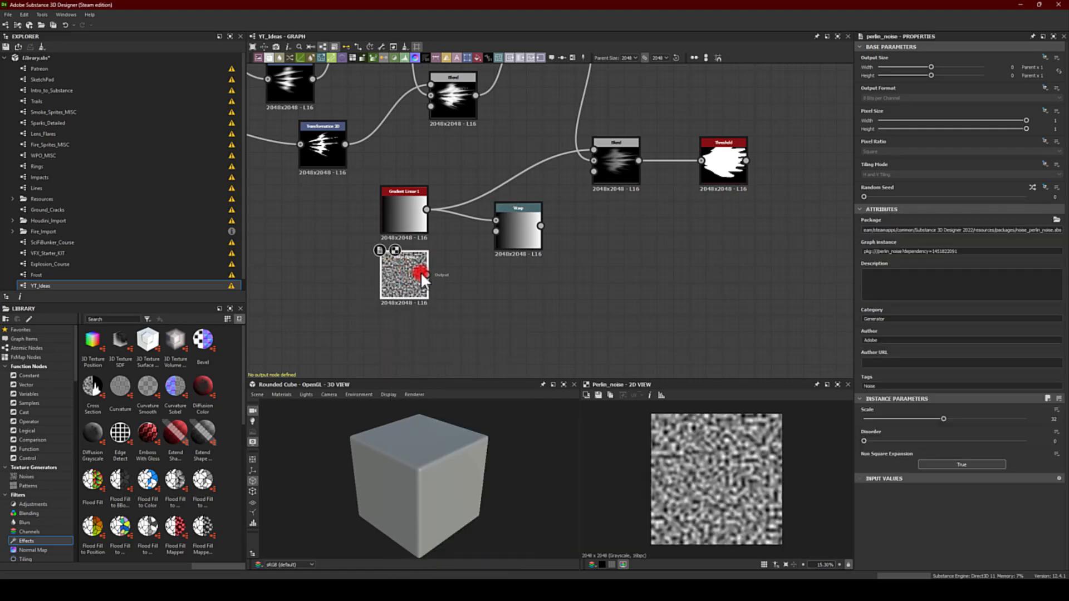
{"action": "left_click_drag", "start_coordinate": [482, 250], "coordinate": [522, 226]}
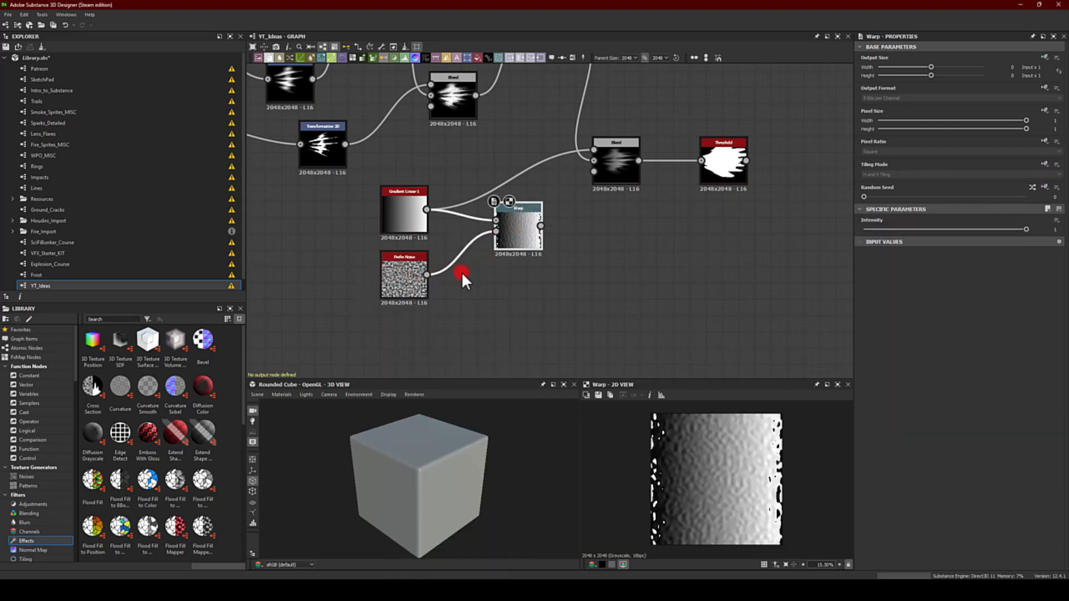
Step: Override the Warp node's Tiling Mode with No Tiling
{"action": "left_click", "coordinate": [1030, 196]}
{"action": "left_click", "coordinate": [918, 174]}
{"action": "left_click", "coordinate": [887, 179]}
{"action": "left_click", "coordinate": [521, 221]}
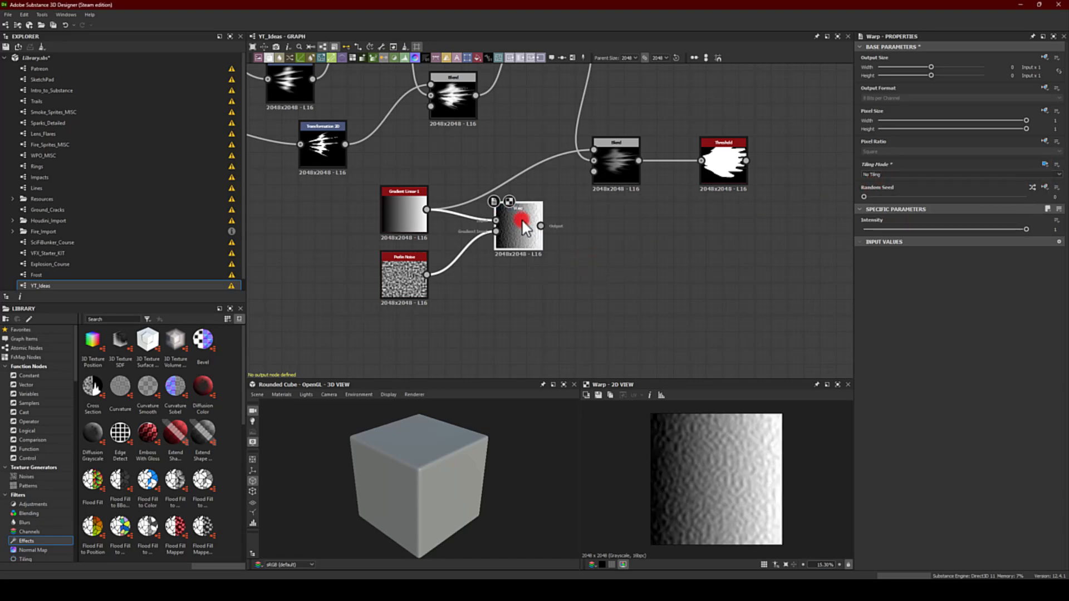
Step: Lower the Perlin Noise Scale to 7
{"action": "left_click", "coordinate": [386, 276]}
{"action": "left_click", "coordinate": [921, 416]}
{"action": "left_click_drag", "start_coordinate": [920, 417], "coordinate": [879, 419]}
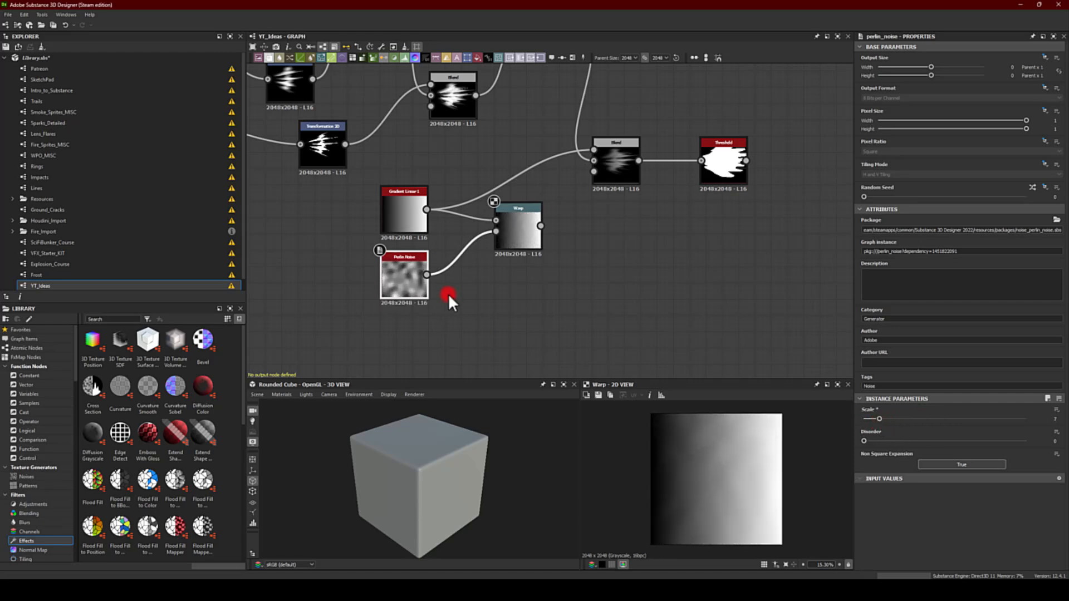
Step: Set the Warp node's Intensity to 5
{"action": "left_click", "coordinate": [508, 221]}
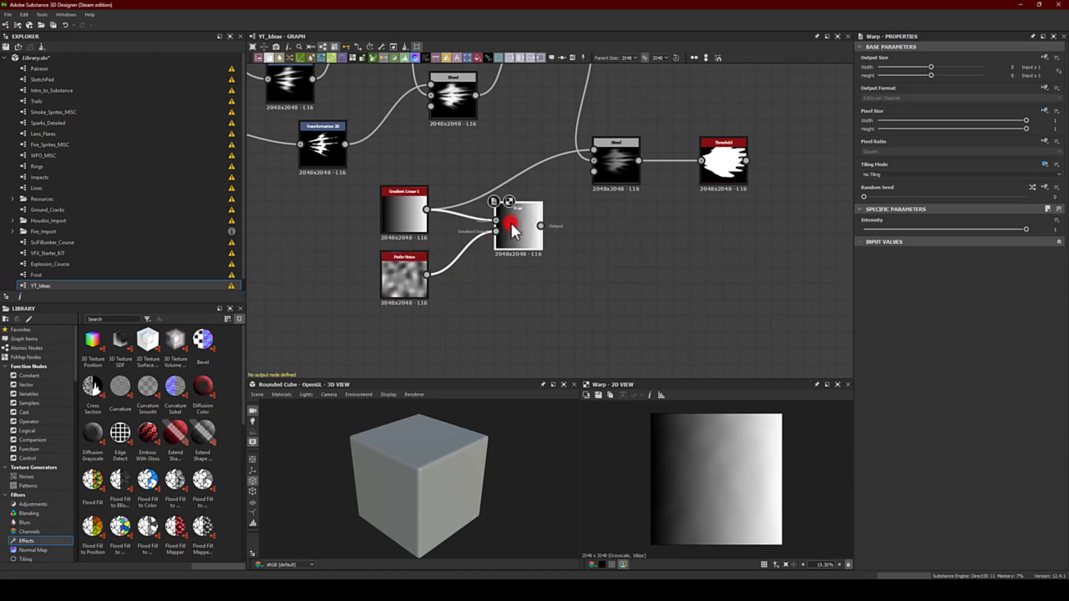
{"action": "type", "text": "3"}
{"action": "key", "text": "Return"}
{"action": "left_click", "coordinate": [1050, 229]}
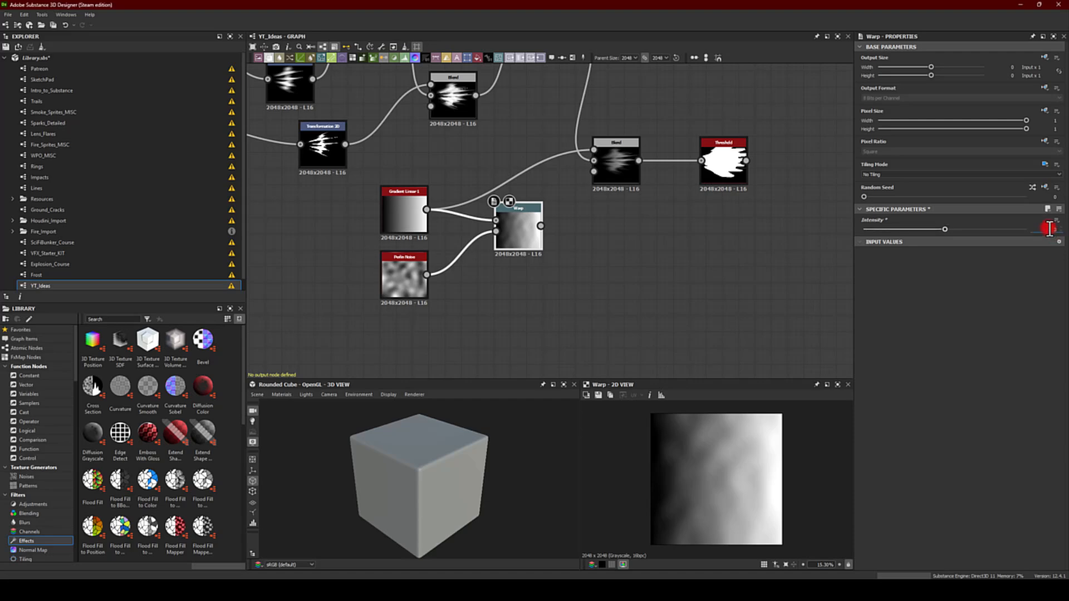
{"action": "type", "text": "5"}
{"action": "key", "text": "Return"}
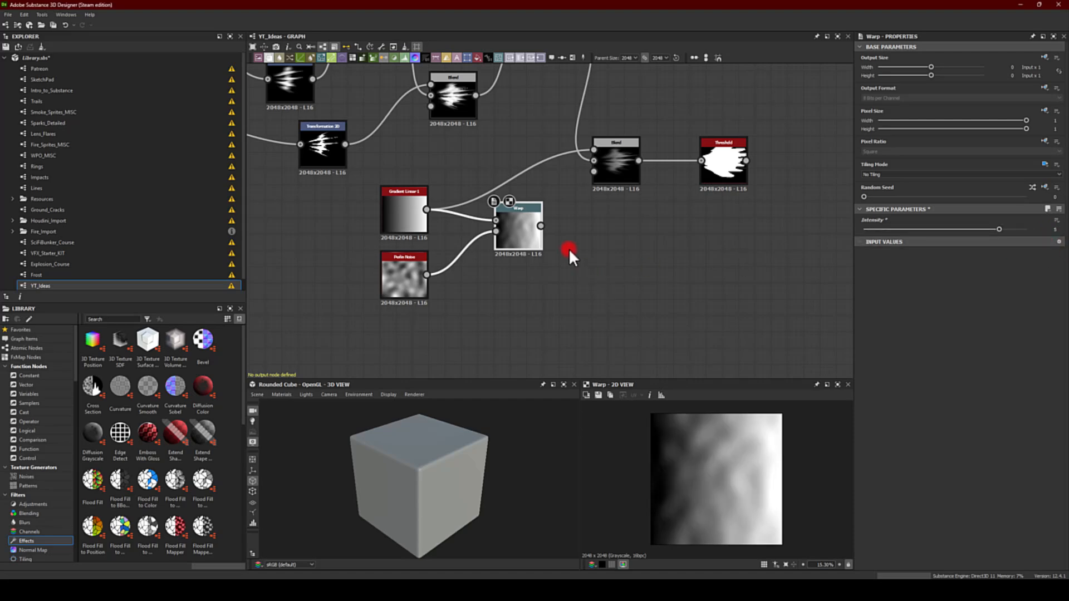
Step: Connect the Warp output to the Multiply Blend's foreground in place of the plain gradient and preview the Threshold erosion
{"action": "left_click_drag", "start_coordinate": [553, 209], "coordinate": [593, 150]}
{"action": "left_click", "coordinate": [613, 153]}
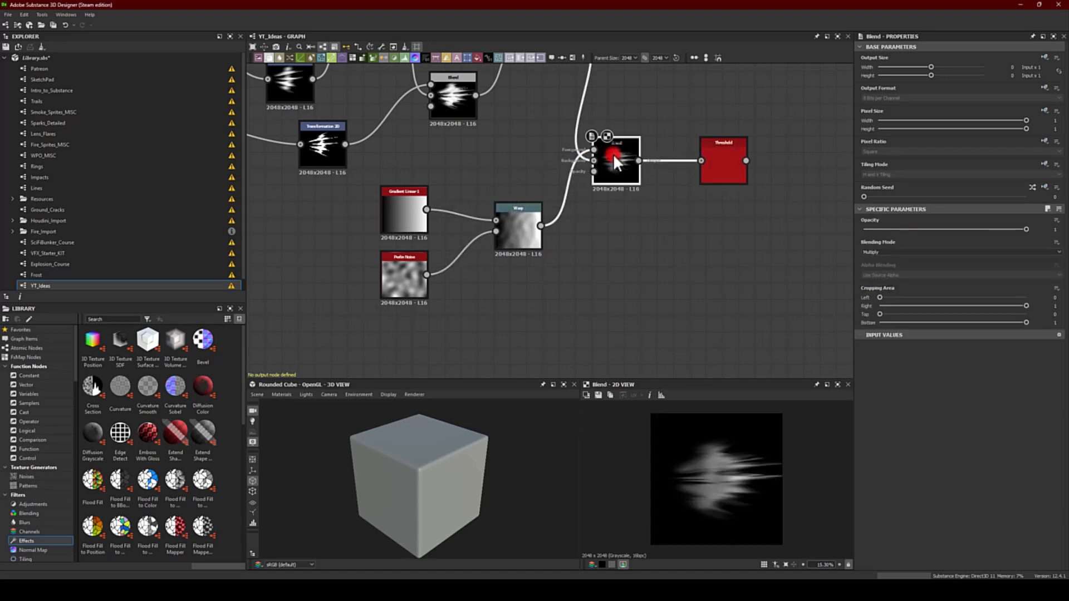
{"action": "left_click", "coordinate": [715, 158]}
{"action": "mouse_move", "coordinate": [868, 419]}
{"action": "left_mouse_down"}
{"action": "mouse_move", "coordinate": [1006, 434]}
{"action": "mouse_move", "coordinate": [844, 417]}
{"action": "mouse_move", "coordinate": [969, 429]}
{"action": "mouse_move", "coordinate": [701, 382]}
{"action": "left_mouse_up"}
Step: Set the Opacity of the Multiply Blend feeding the Threshold to 0.7
{"action": "middle_click_drag", "start_coordinate": [645, 233], "coordinate": [486, 350]}
{"action": "left_click", "coordinate": [458, 273]}
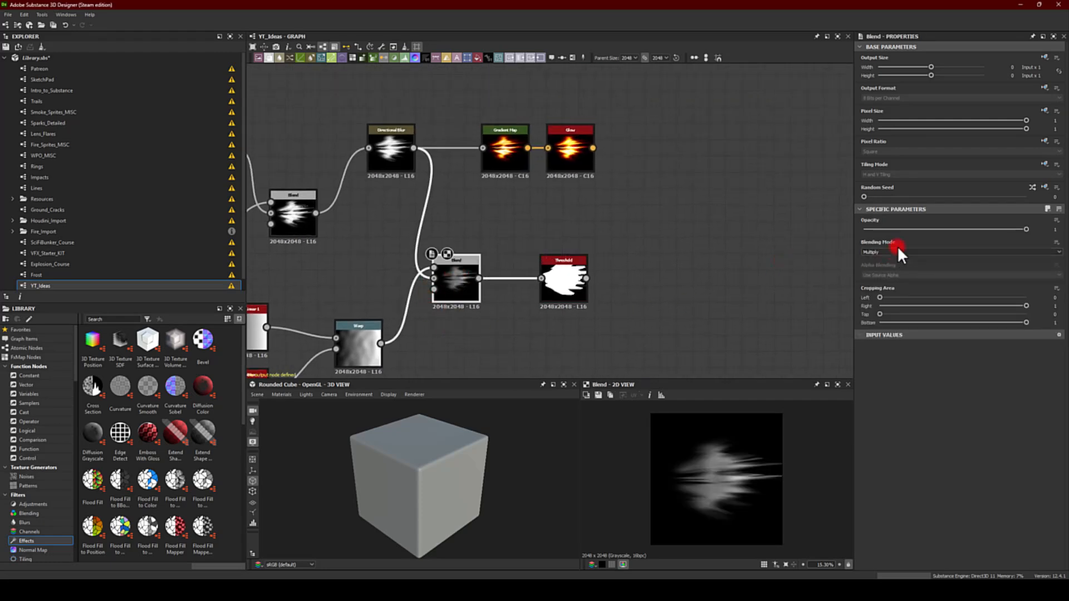
{"action": "left_click_drag", "start_coordinate": [1023, 227], "coordinate": [1010, 254]}
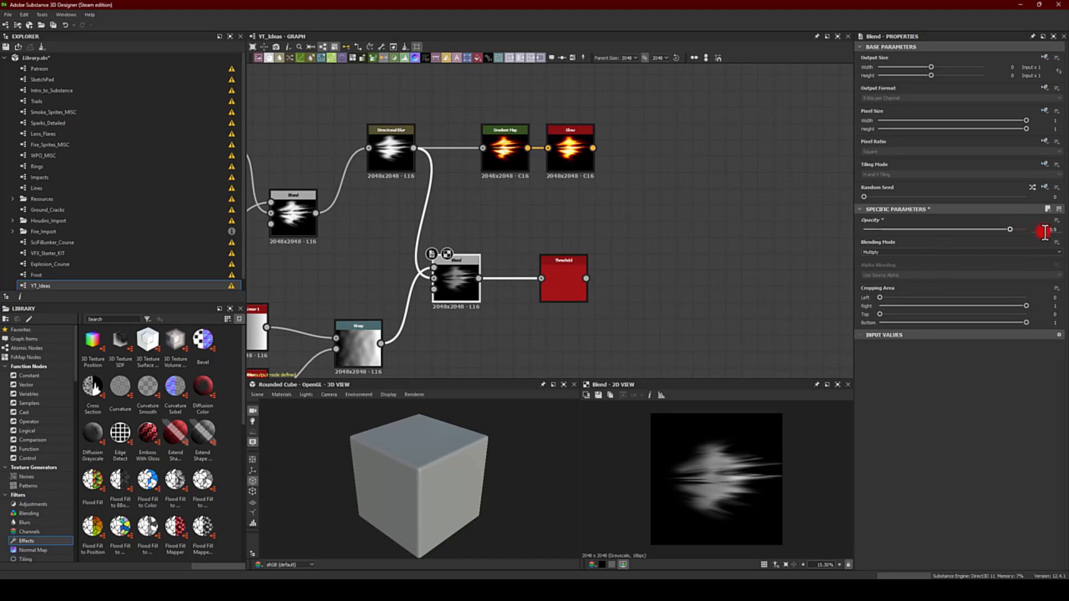
{"action": "type", "text": "0.7"}
{"action": "key", "text": "Return"}
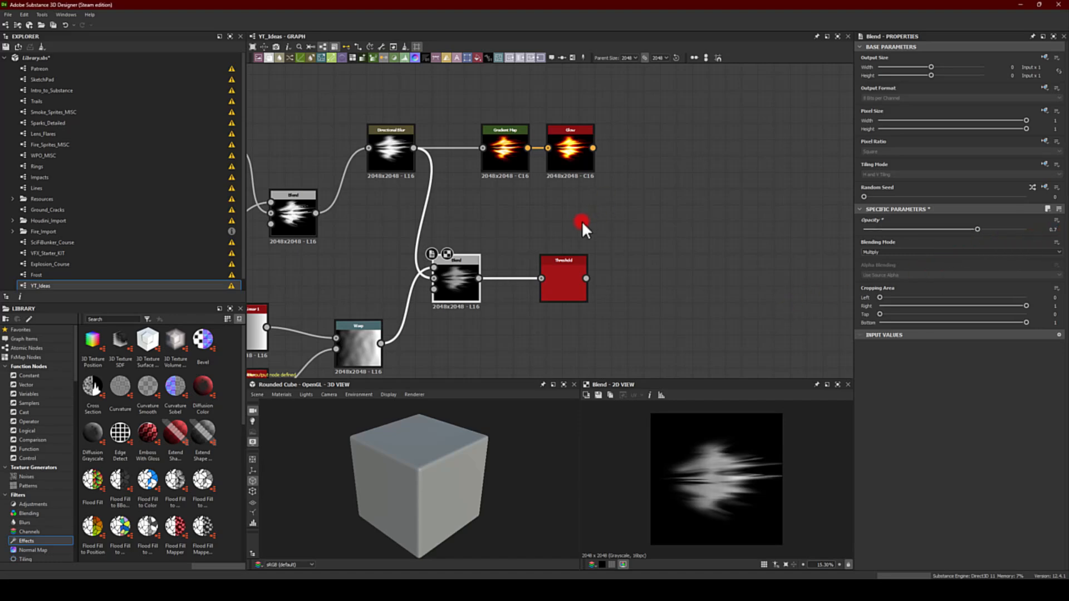
Step: Move the Threshold node away from the Multiply Blend to free space for another node after the Glow
{"action": "left_click", "coordinate": [573, 275]}
{"action": "left_click_drag", "start_coordinate": [864, 418], "coordinate": [732, 291]}
{"action": "left_click_drag", "start_coordinate": [661, 148], "coordinate": [689, 132]}
{"action": "type", "text": "rgb"}
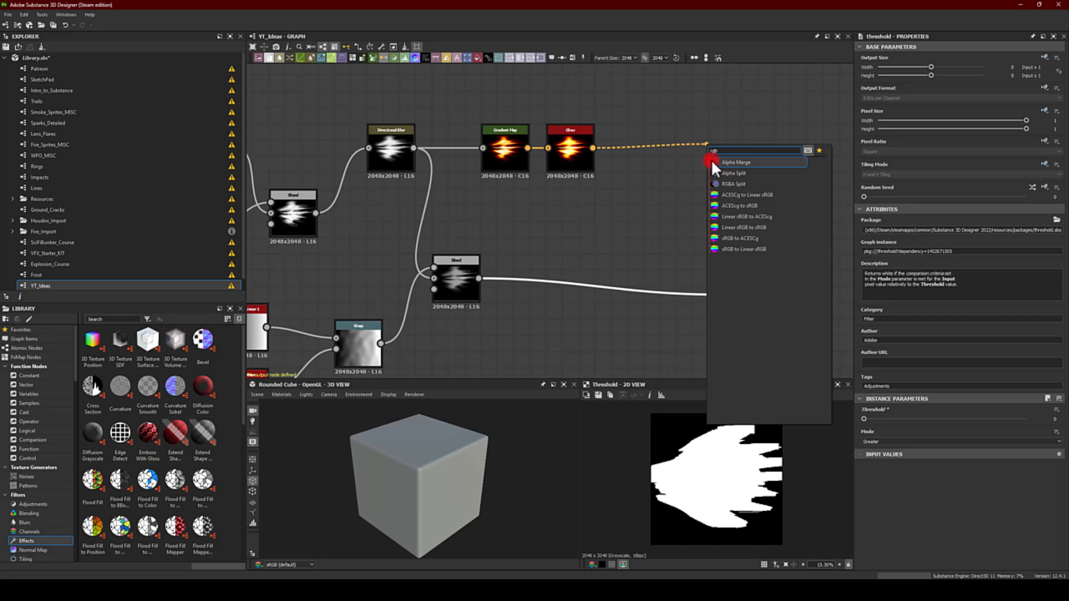
{"action": "left_click", "coordinate": [724, 183]}
{"action": "left_click_drag", "start_coordinate": [723, 134], "coordinate": [714, 160]}
{"action": "key", "text": "Delete"}
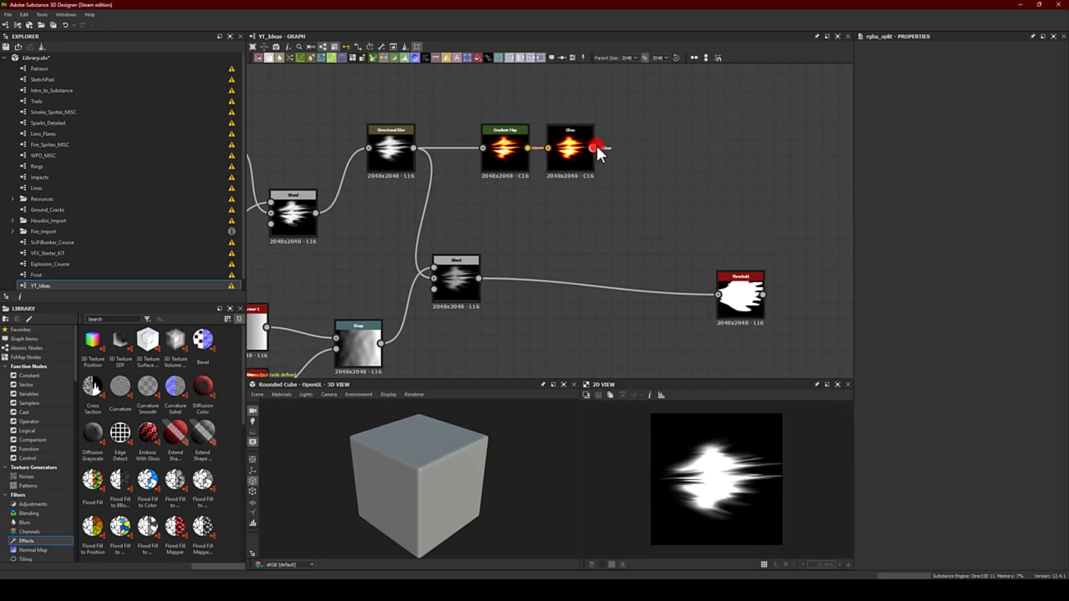
Step: Add an Alpha Merge node fed by the Glow output and connect the Multiply Blend's output to its alpha input
{"action": "left_click_drag", "start_coordinate": [594, 148], "coordinate": [684, 186]}
{"action": "type", "text": "rgb"}
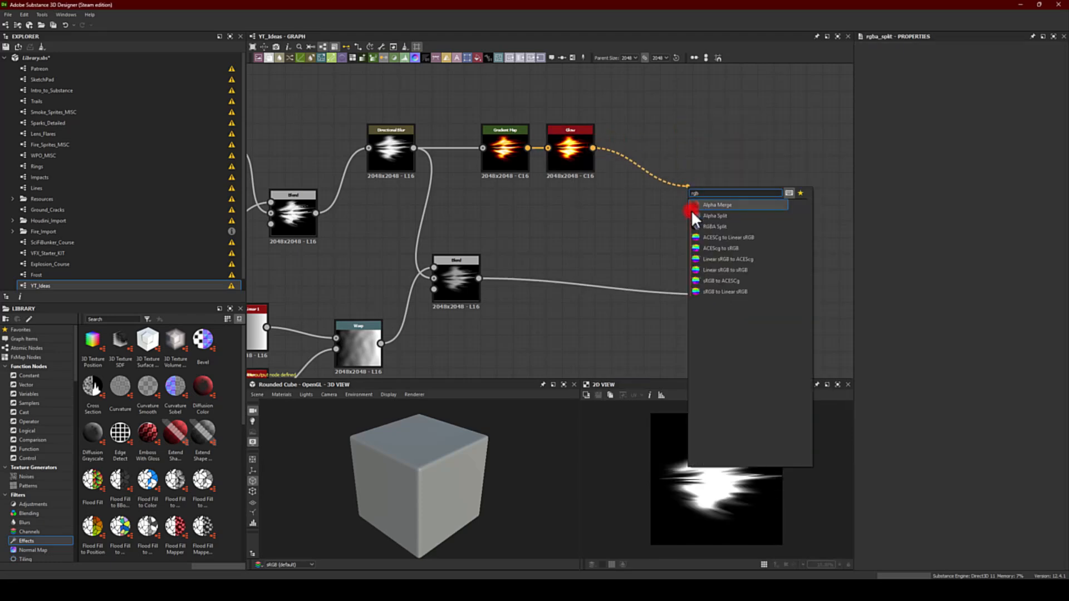
{"action": "left_click", "coordinate": [702, 204]}
{"action": "left_click_drag", "start_coordinate": [706, 188], "coordinate": [674, 227]}
{"action": "left_click_drag", "start_coordinate": [480, 278], "coordinate": [662, 225]}
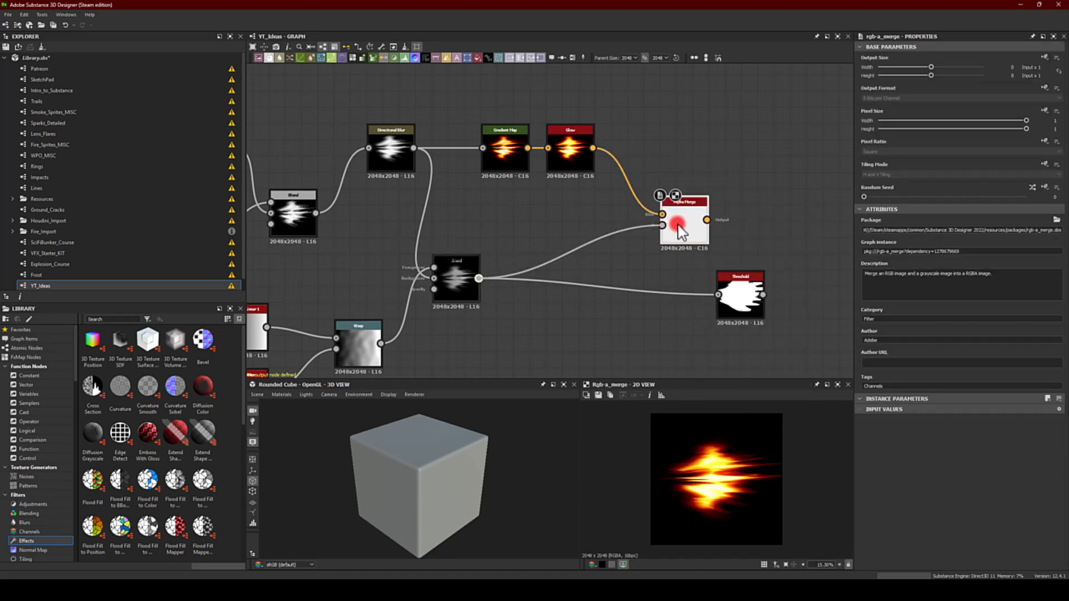
{"action": "left_click_drag", "start_coordinate": [493, 266], "coordinate": [453, 267]}
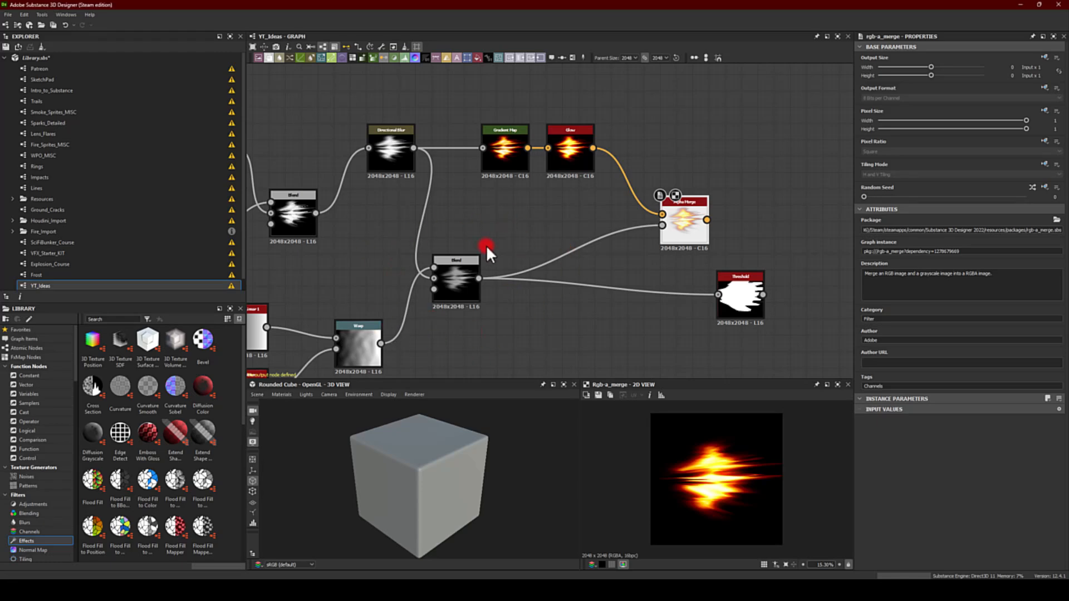
Step: Preview the Multiply Blend's grayscale mask and the Alpha Merge output to compare the alpha with the colour texture
{"action": "left_click", "coordinate": [453, 284]}
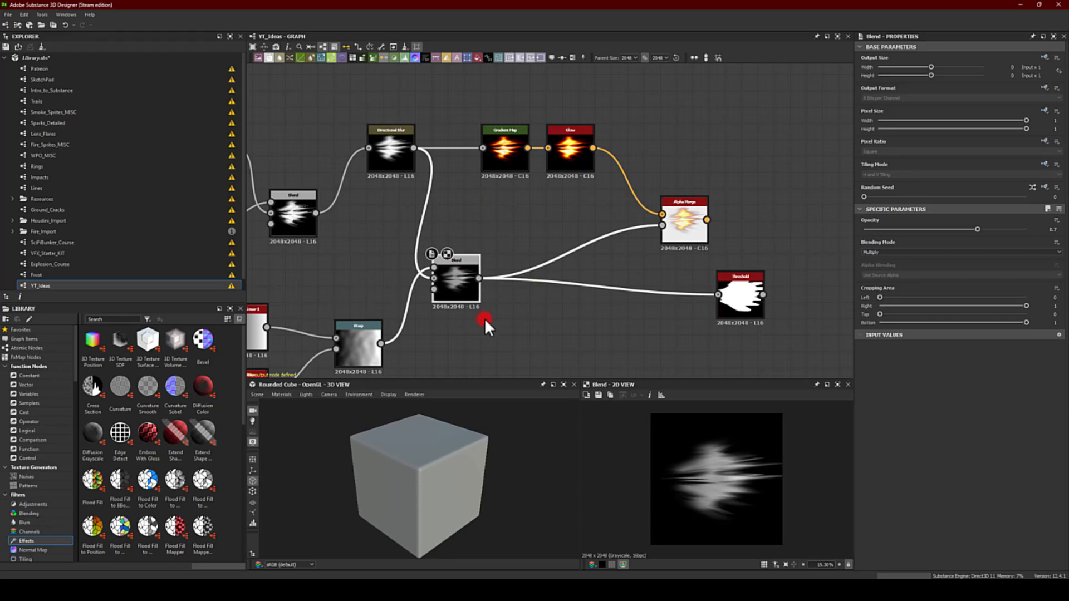
{"action": "double_click", "coordinate": [672, 218]}
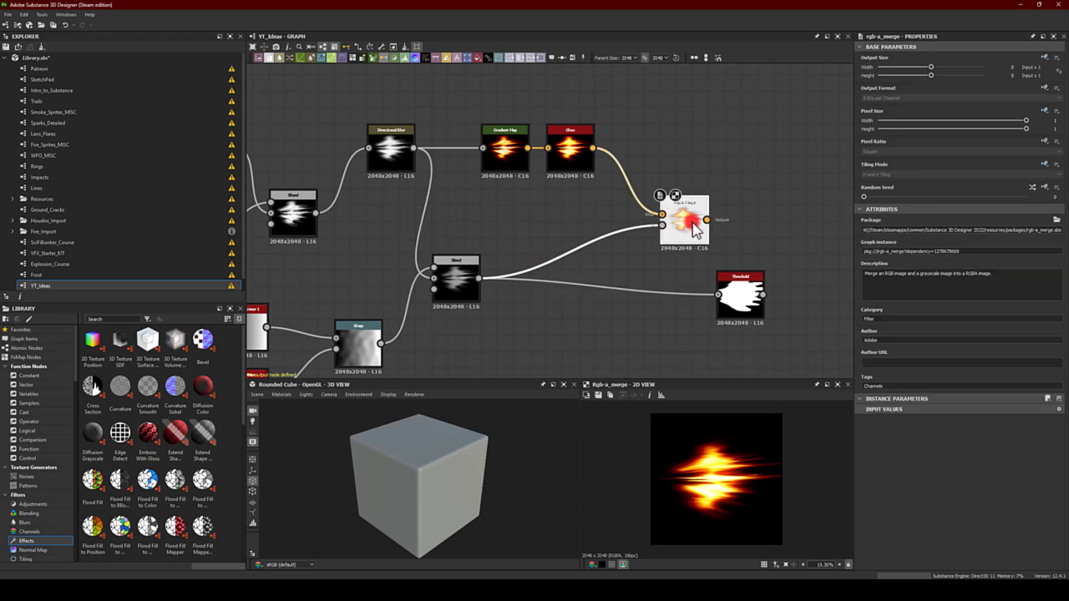
{"action": "left_click_drag", "start_coordinate": [673, 218], "coordinate": [688, 196]}
{"action": "left_click_drag", "start_coordinate": [745, 306], "coordinate": [704, 305]}
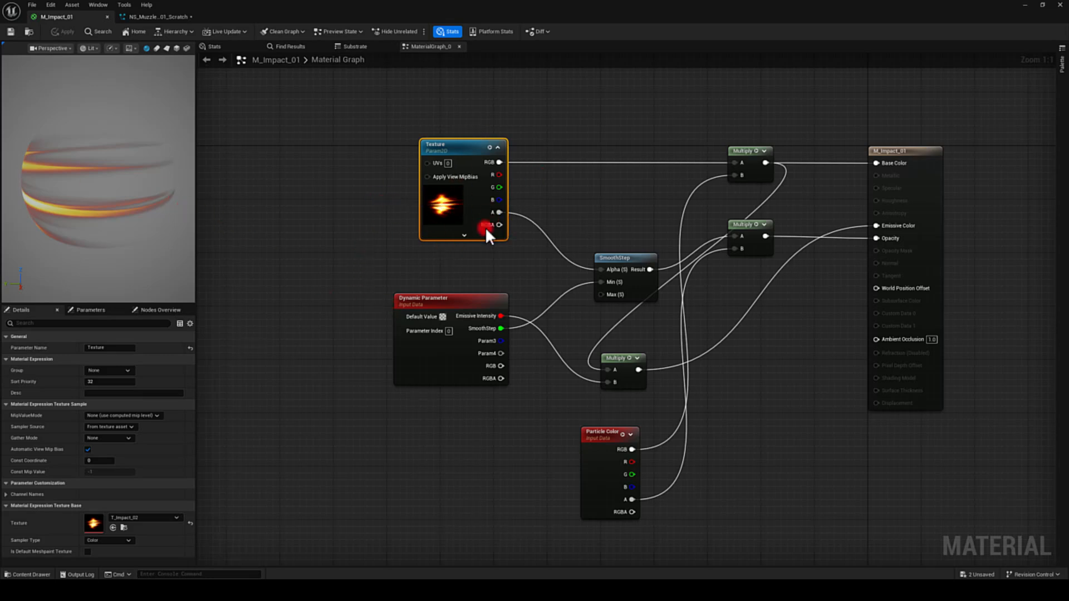
Step: Switch to the NS_MuzzleFlash_01_Scratch system and adjust the start key's tangent on the Impact emitter's SmoothStep curve
{"action": "left_click", "coordinate": [150, 13]}
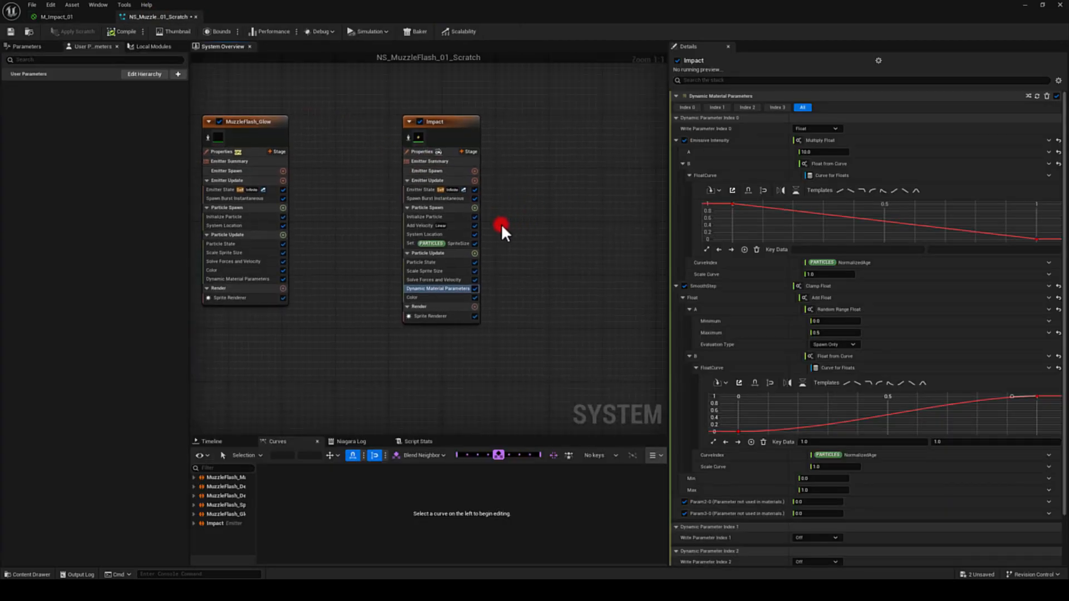
{"action": "left_click", "coordinate": [739, 430]}
{"action": "left_click_drag", "start_coordinate": [763, 432], "coordinate": [762, 424]}
Step: Float the Niagara editor over the level at a wider size and fine-tune the SmoothStep curve's start tangent
{"action": "left_click_drag", "start_coordinate": [591, 11], "coordinate": [217, 72]}
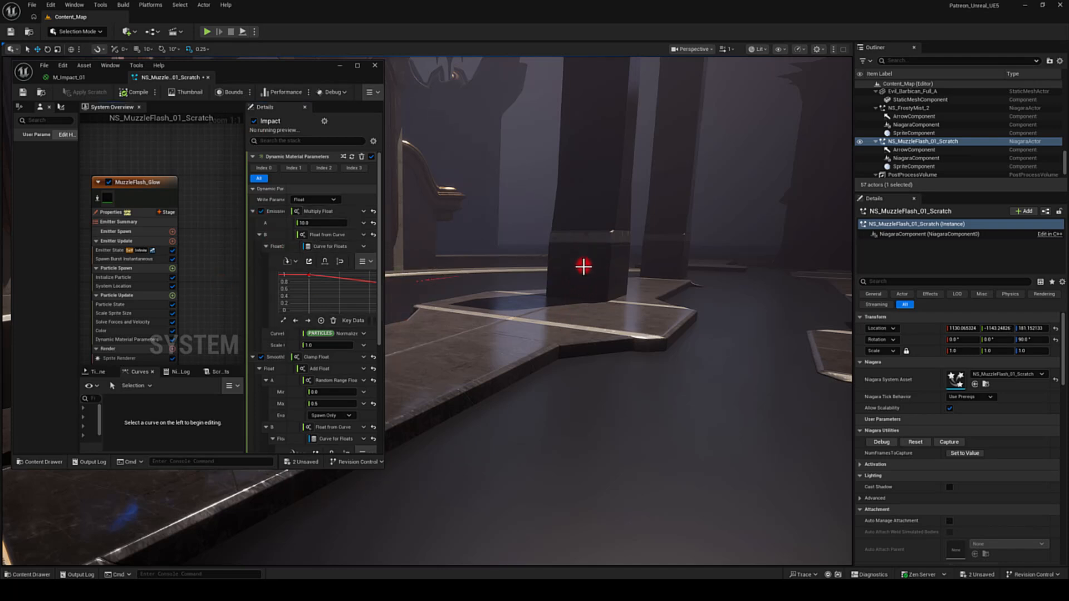
{"action": "left_click_drag", "start_coordinate": [384, 302], "coordinate": [494, 301]}
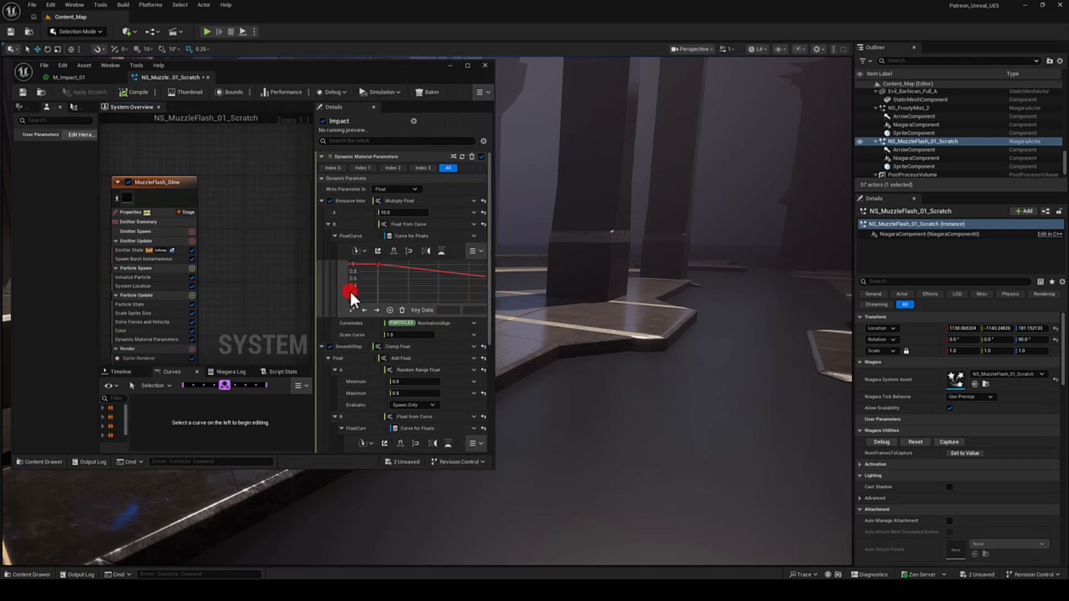
{"action": "scroll", "coordinate": [362, 334], "scroll_direction": "down", "scroll_amount": 5}
{"action": "left_click_drag", "start_coordinate": [408, 364], "coordinate": [413, 371]}
{"action": "left_click", "coordinate": [357, 382]}
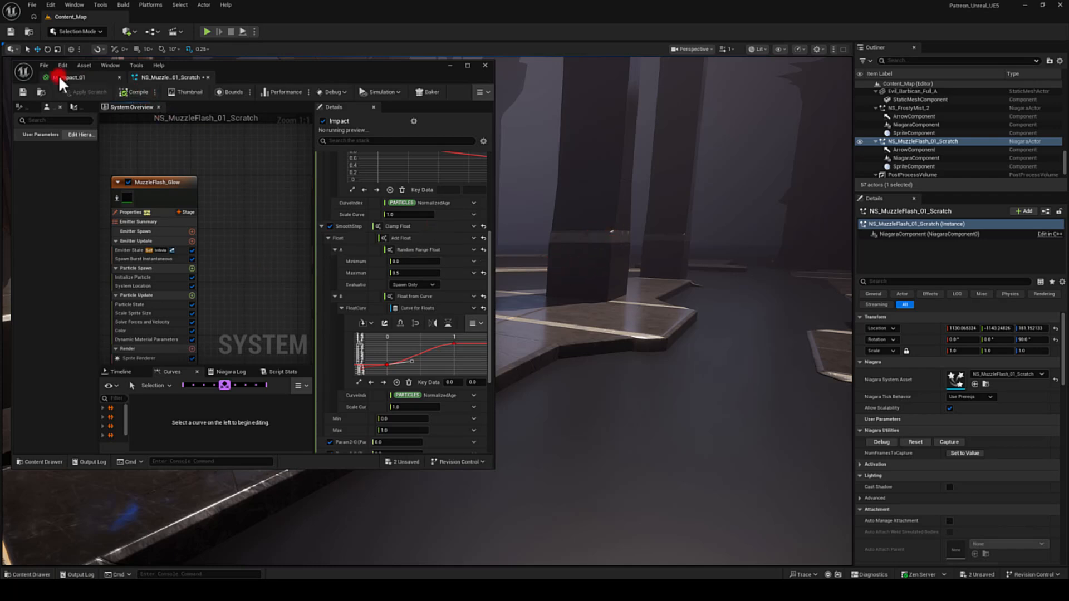
Step: Save the NS_MuzzleFlash_01_Scratch system and close its editor window
{"action": "left_click", "coordinate": [21, 92]}
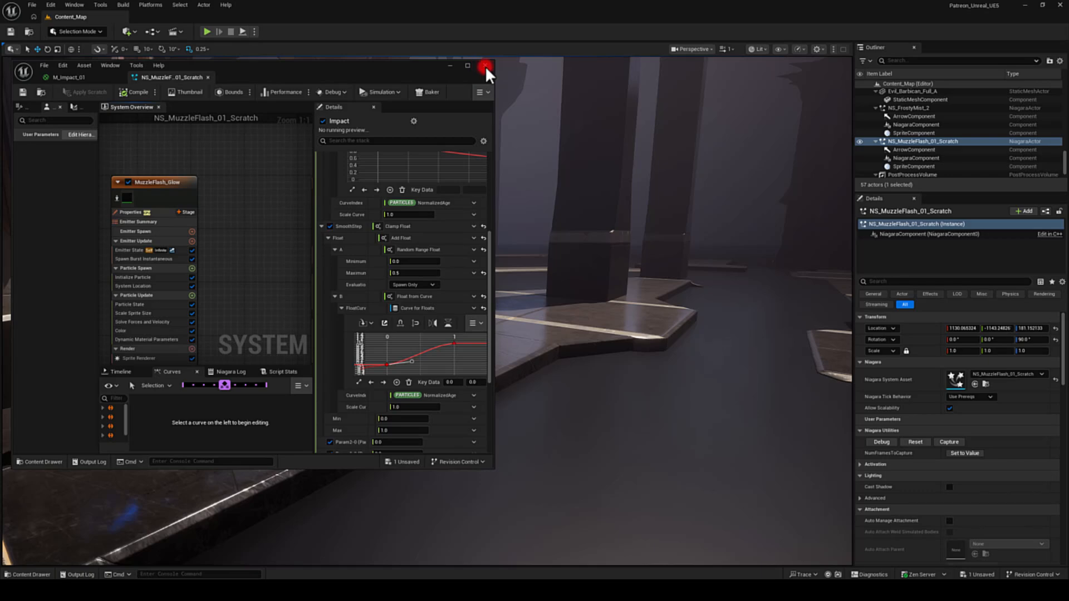
{"action": "left_click", "coordinate": [485, 65]}
Step: Examine the muzzle flash firing from the turret in the level from slightly different camera angles
{"action": "right_click_drag", "start_coordinate": [490, 227], "coordinate": [478, 226]}
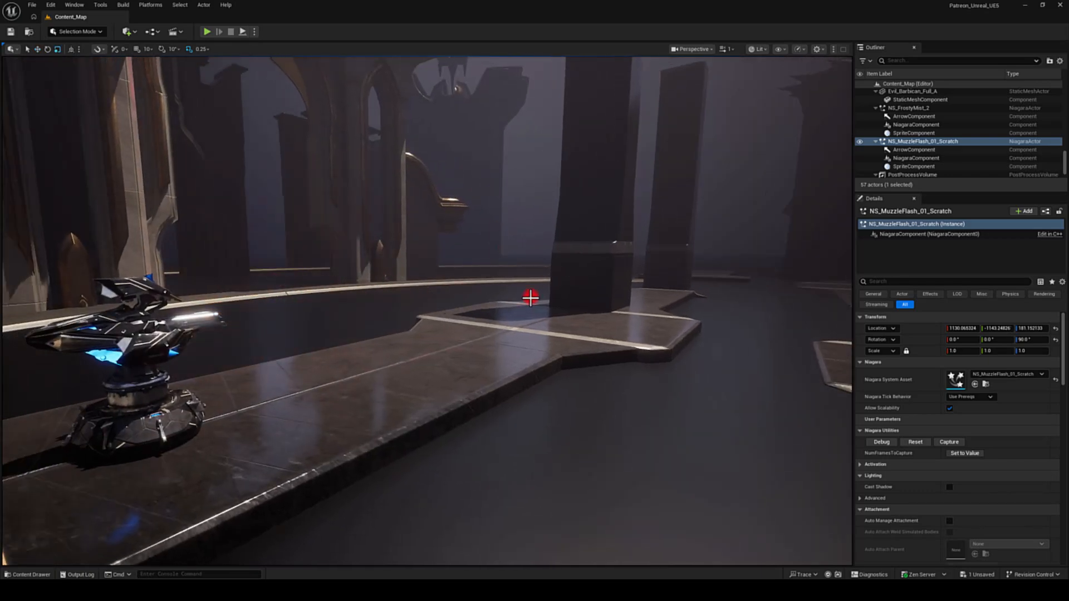
{"action": "key", "text": "e"}
{"action": "key", "text": "w"}
{"action": "right_click_drag", "start_coordinate": [433, 260], "coordinate": [437, 258]}
{"action": "key", "text": "e"}
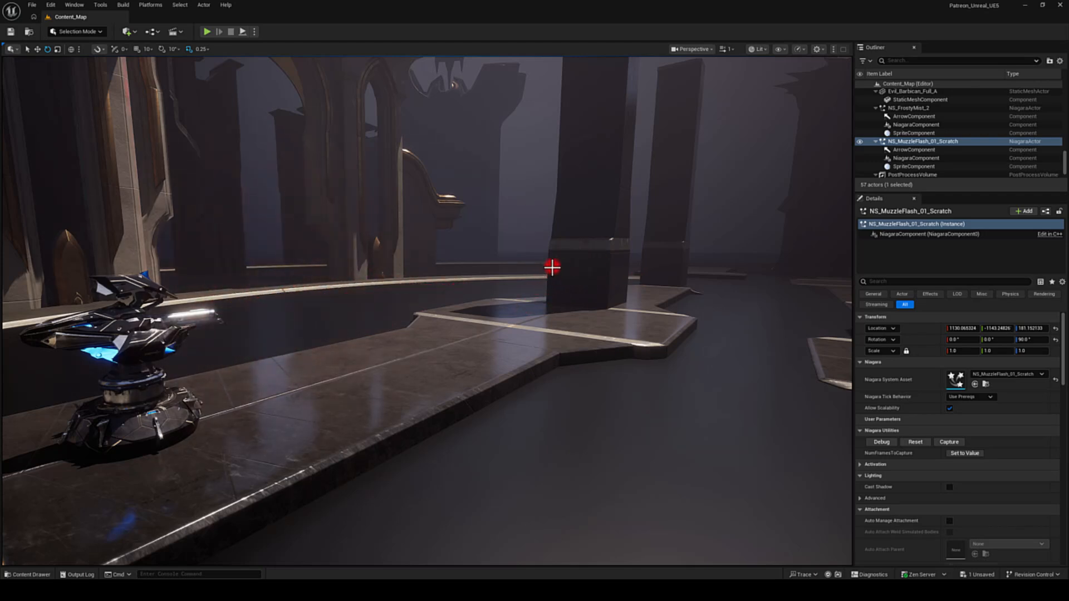
{"action": "right_click_drag", "start_coordinate": [547, 287], "coordinate": [525, 286]}
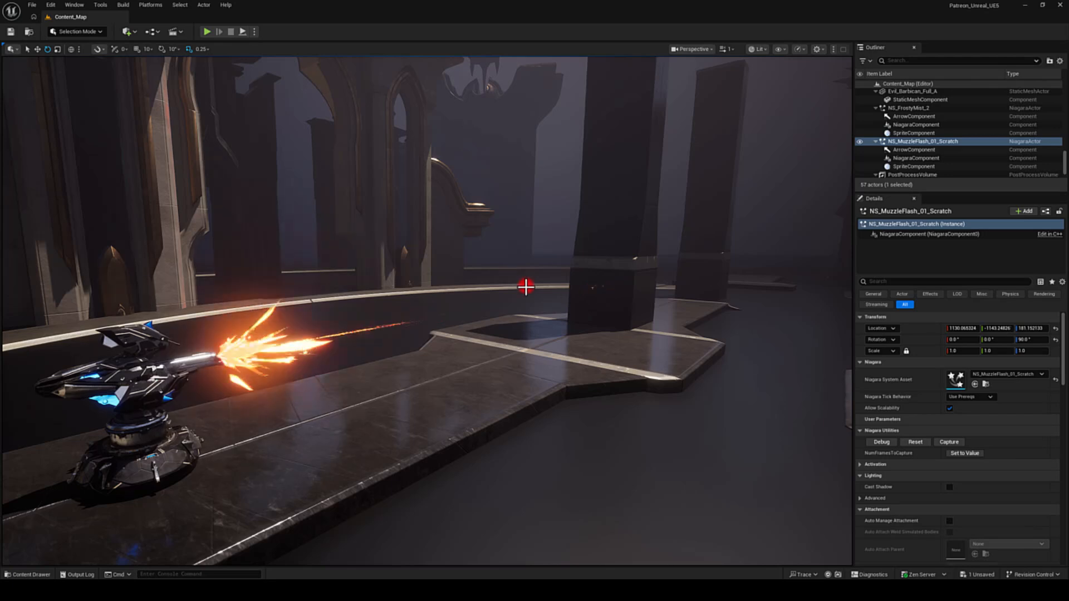